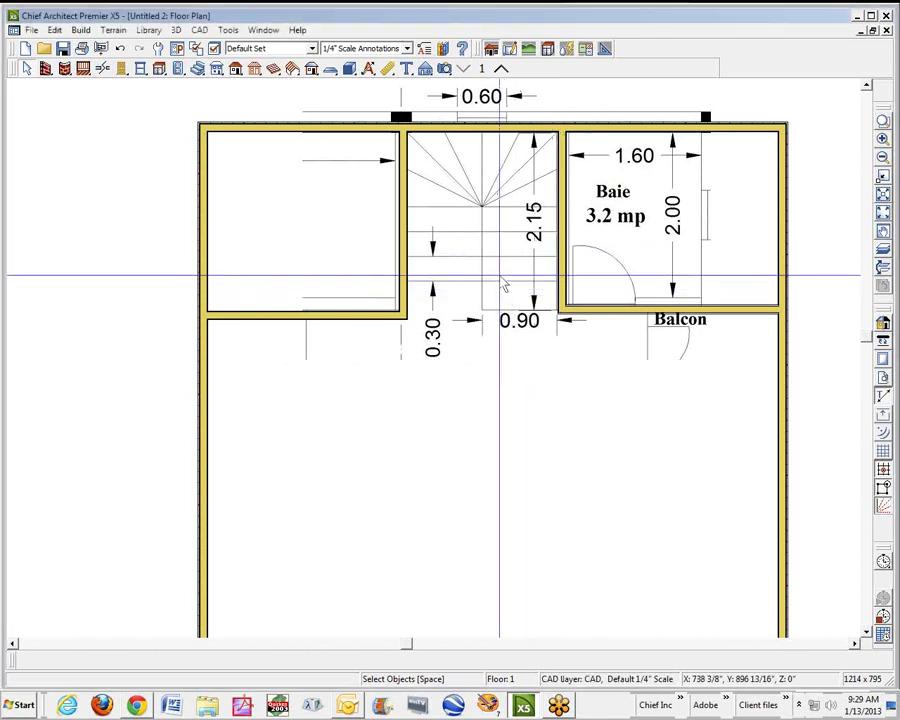
Assign the imported stair plan picture to the Images layer
click(470, 278)
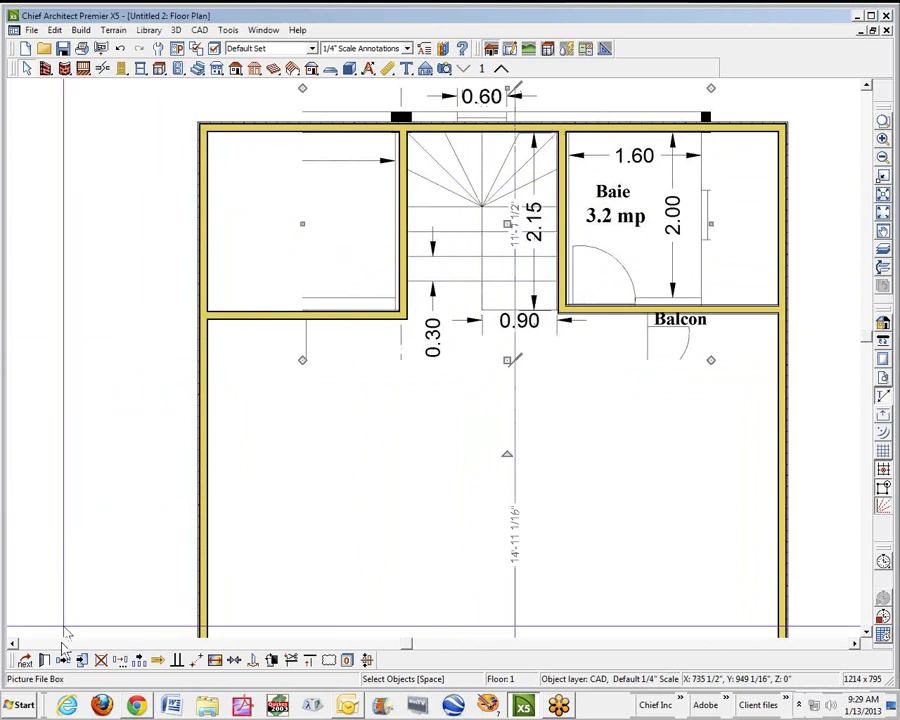
click(44, 661)
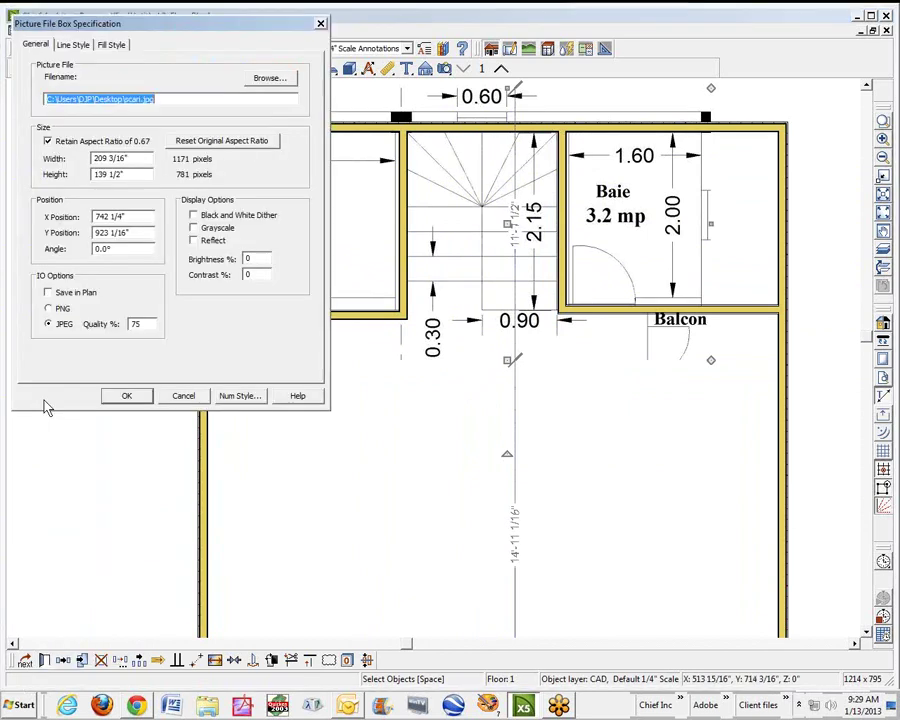
click(74, 45)
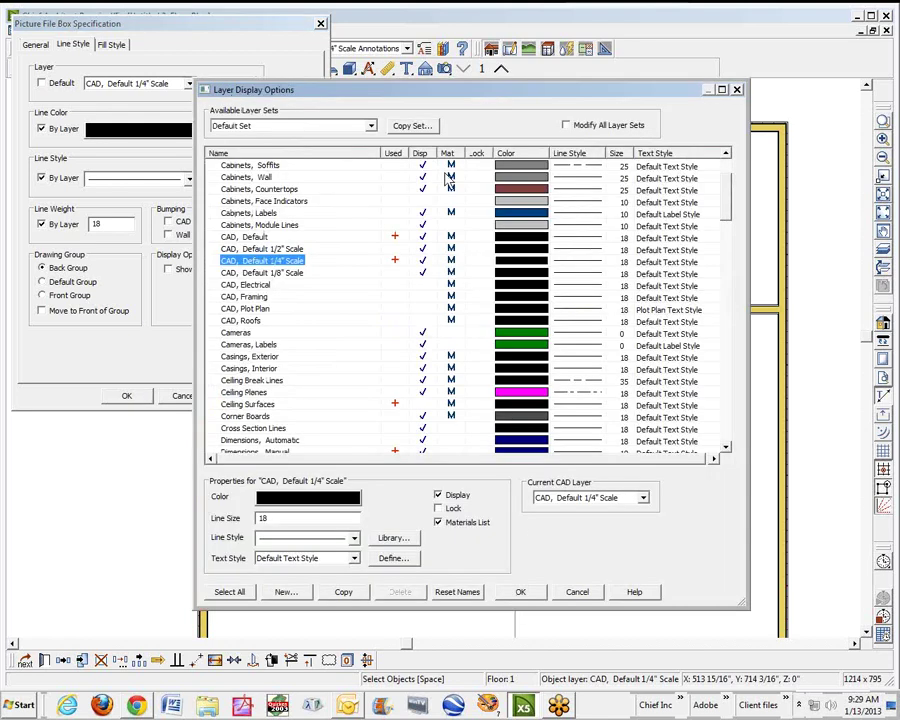
click(577, 592)
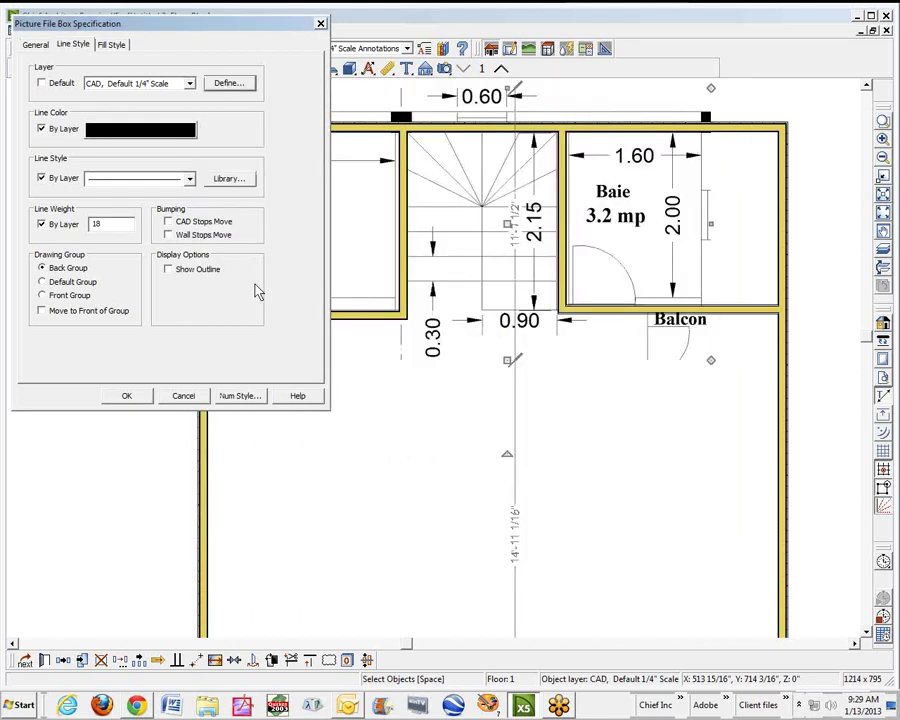
click(190, 84)
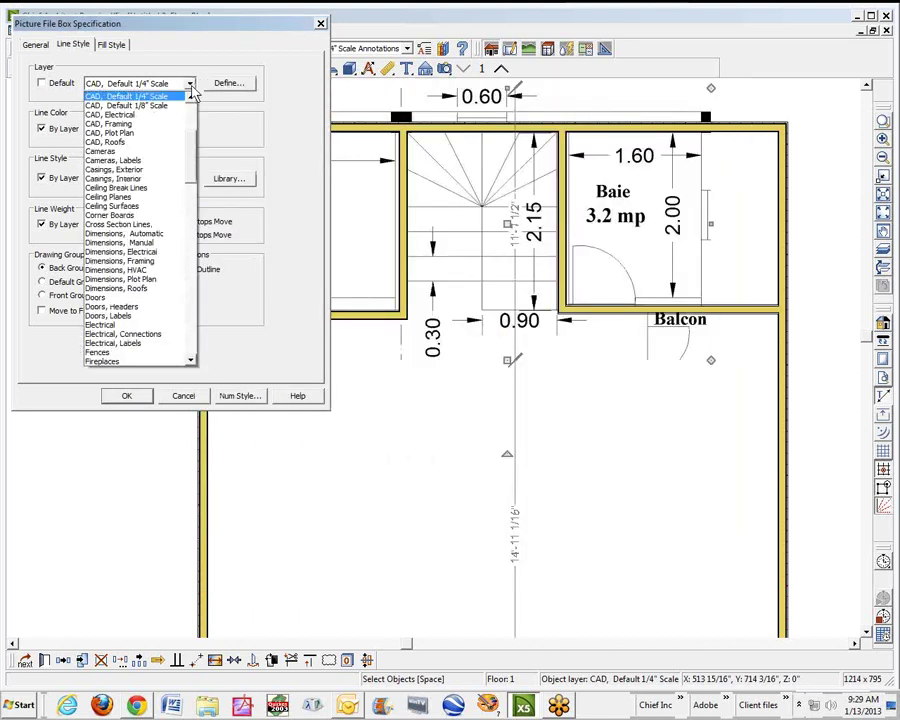
drag(193, 157, 197, 265)
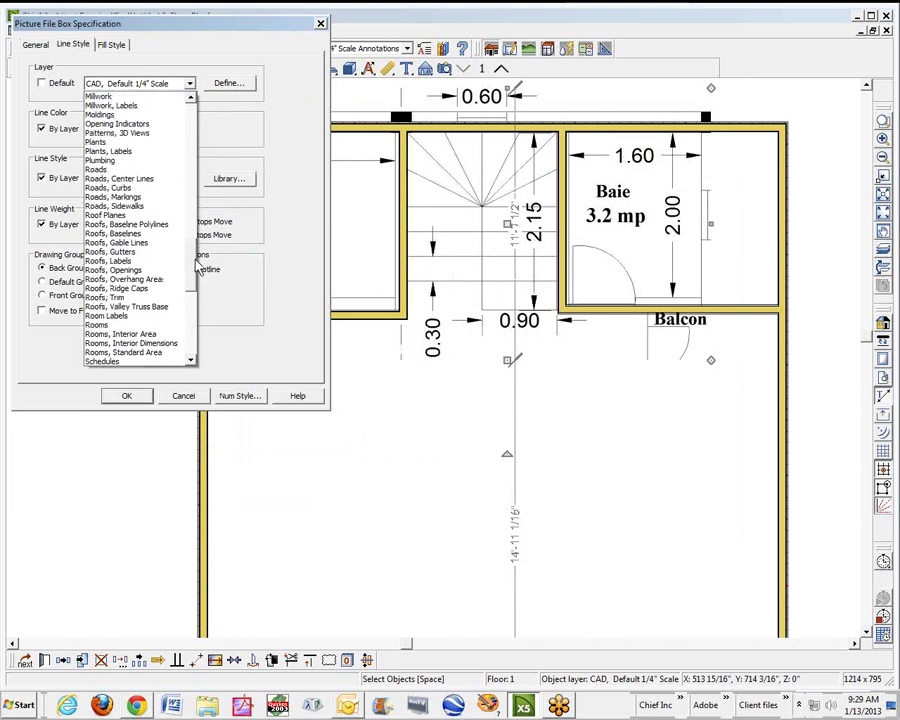
scroll(157, 141, up, 1)
click(101, 99)
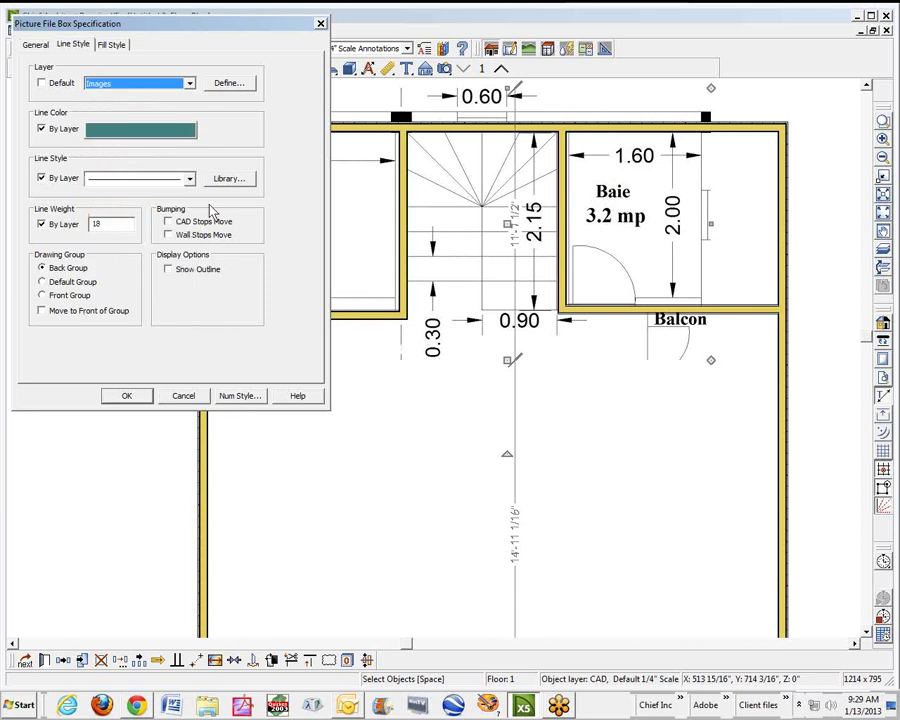
click(130, 395)
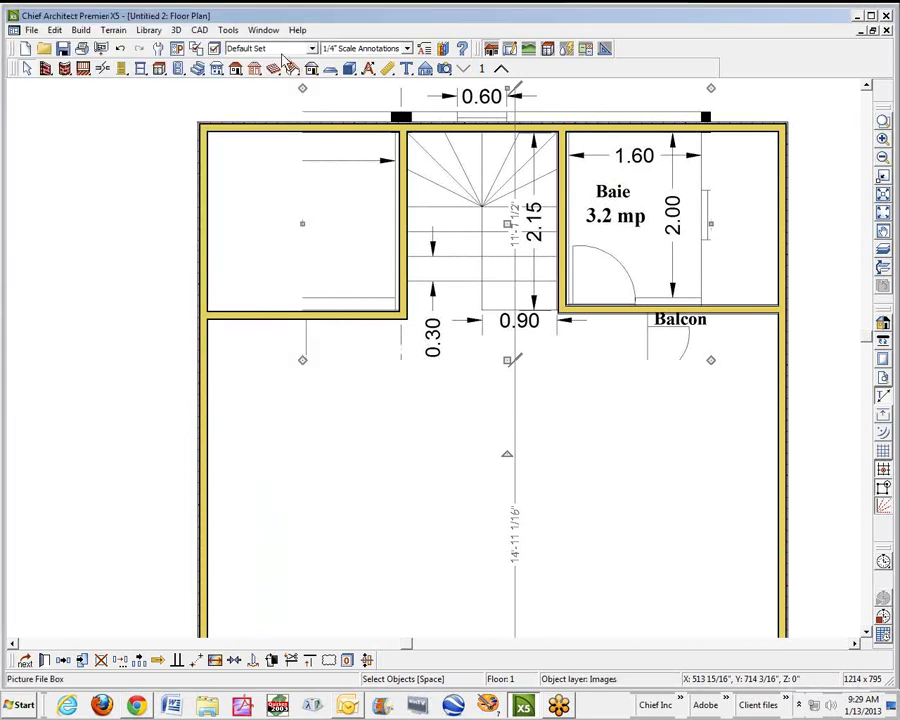
Lock the Images layer in the Default Set so the plan picture cannot be selected
click(214, 49)
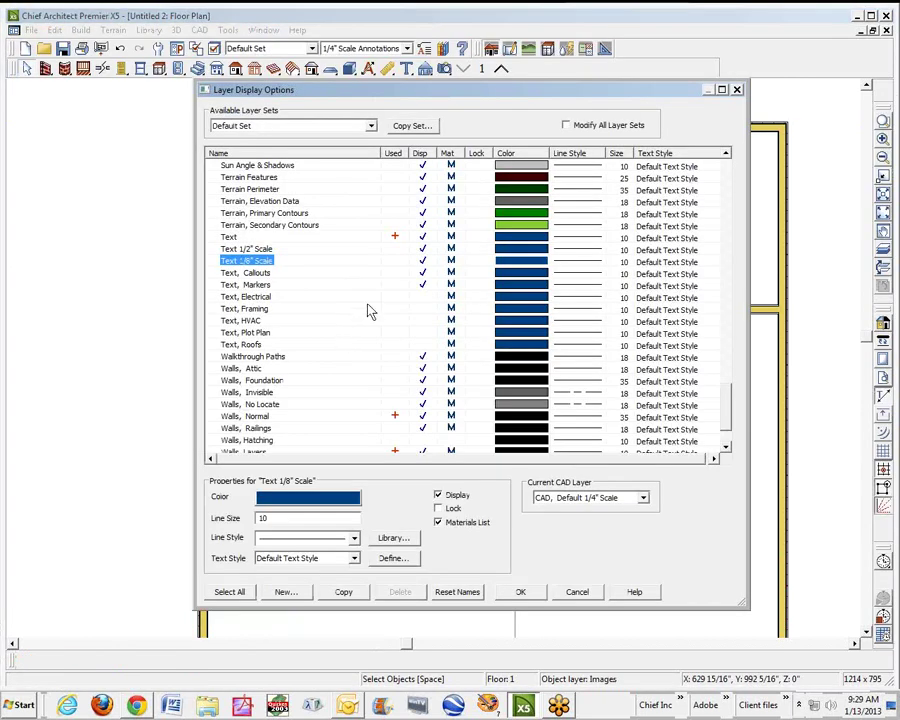
key(i)
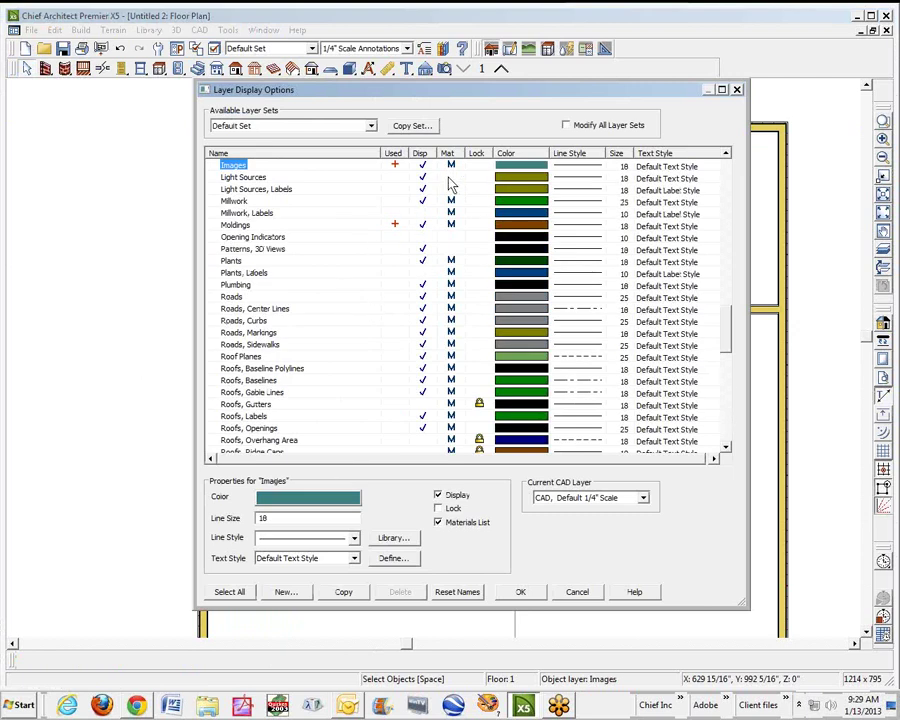
click(480, 166)
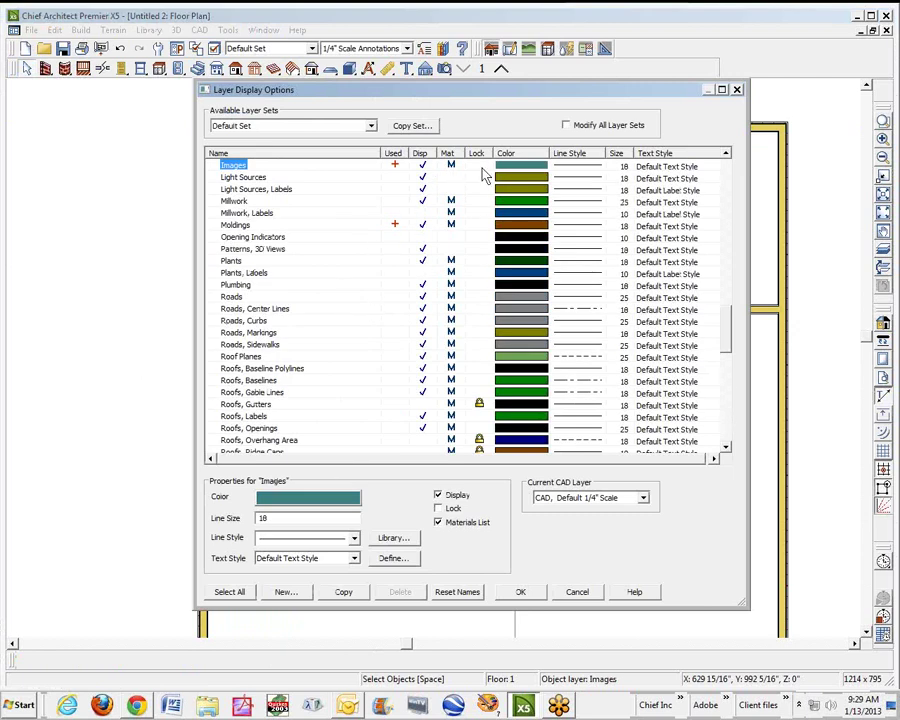
click(530, 596)
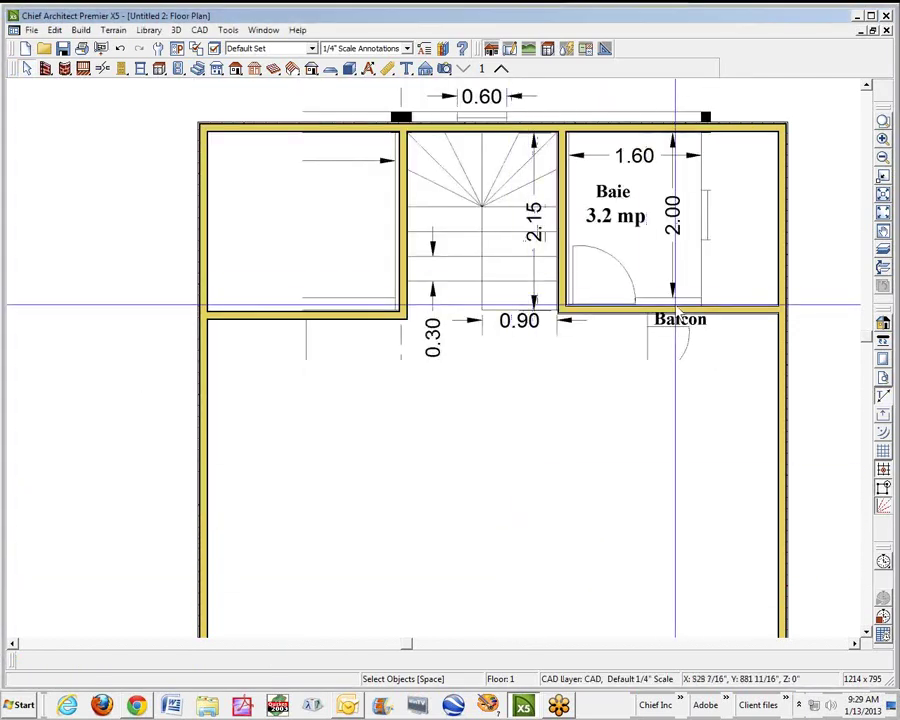
Draw a straight stair section going up over the traced right-hand flight, ending at the winders' centre line
click(885, 120)
drag(342, 109, 672, 403)
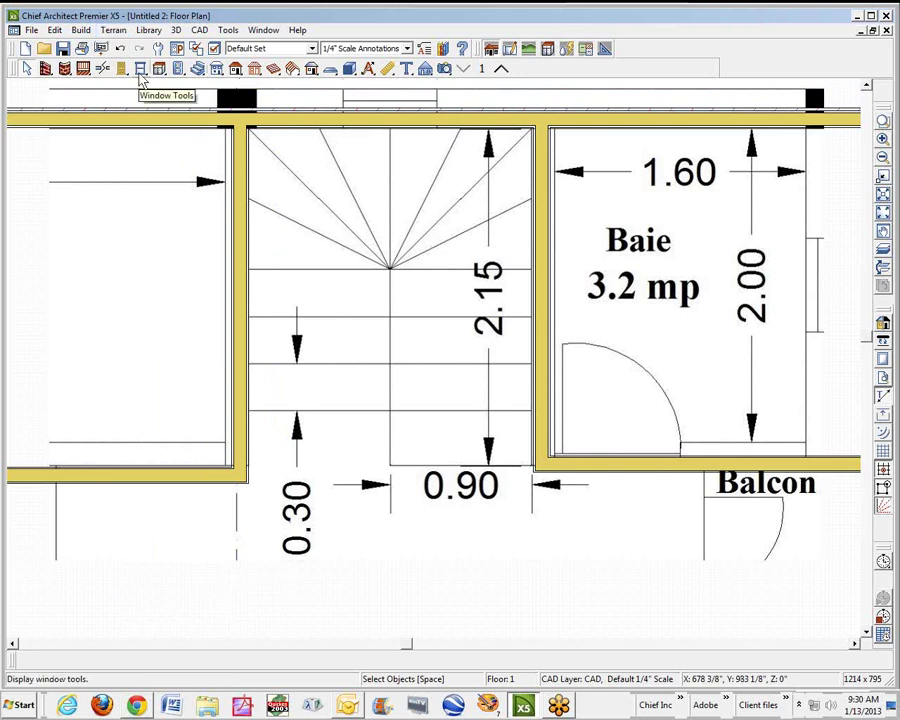
click(84, 31)
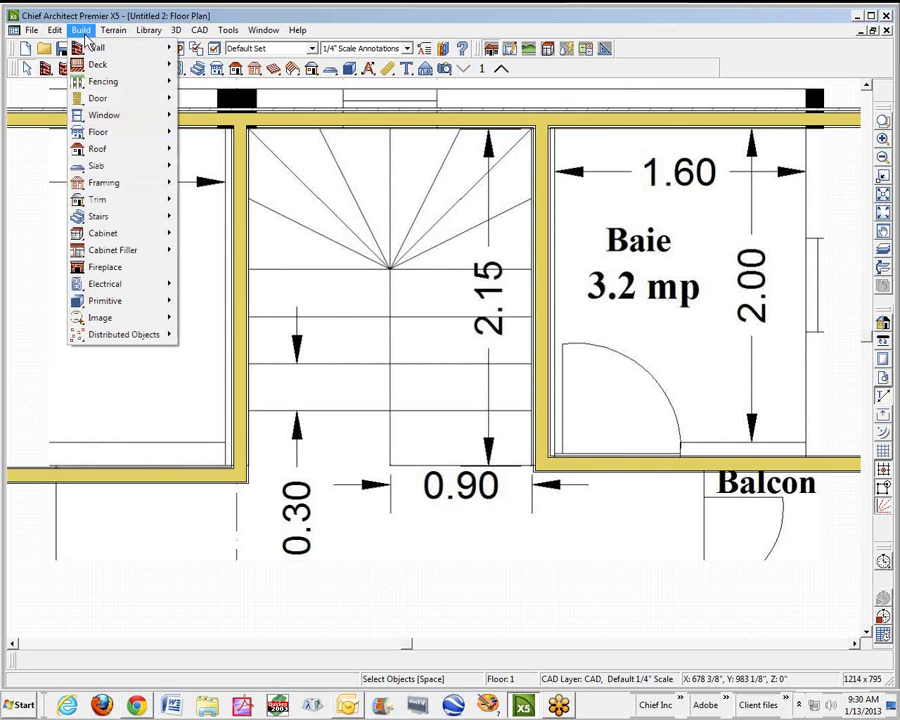
mouse_move(118, 220)
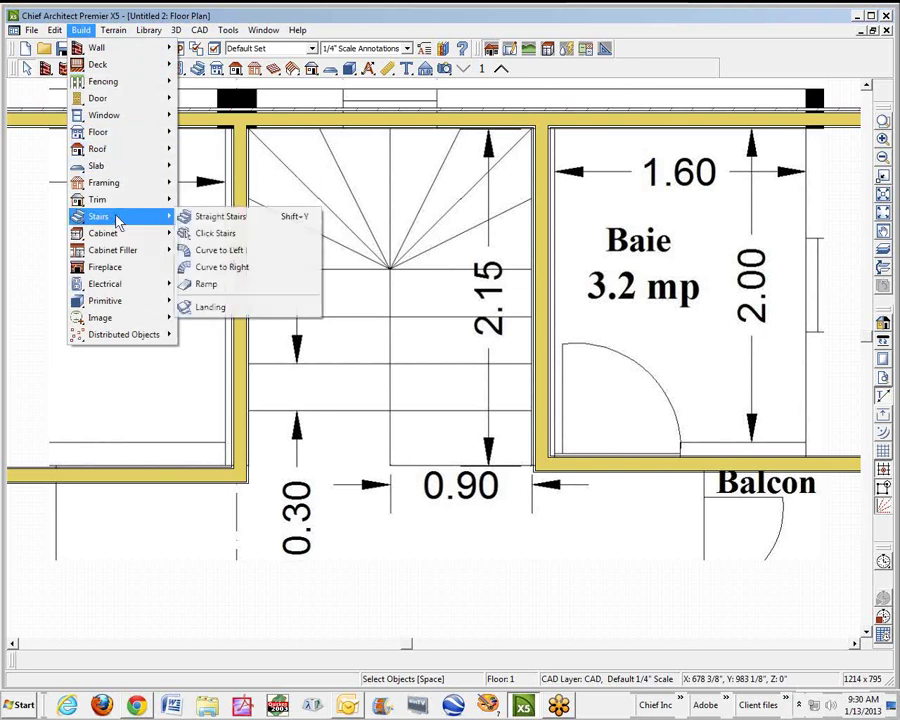
click(236, 222)
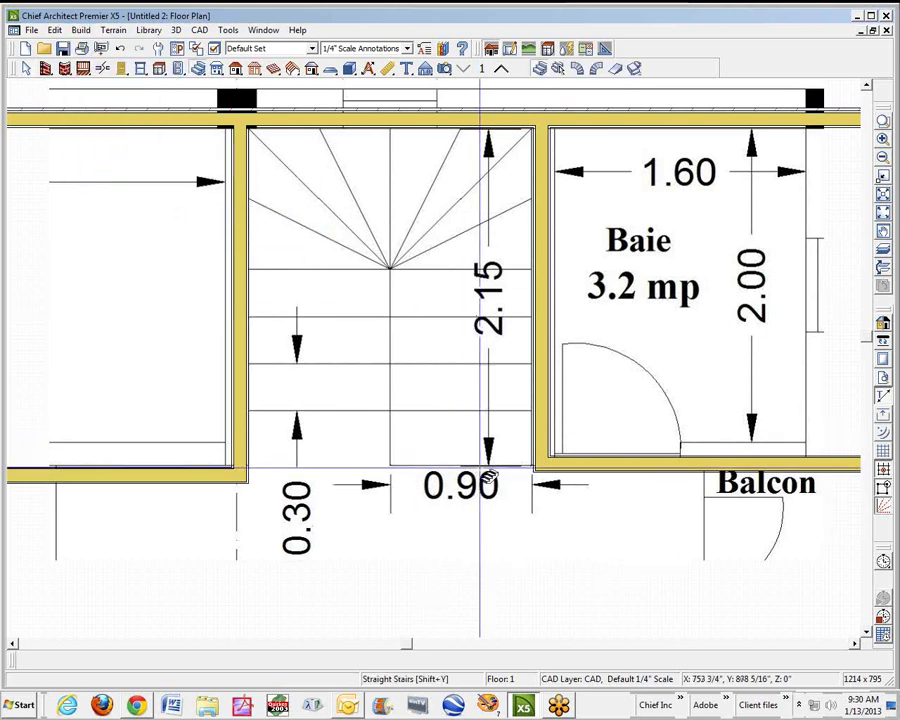
mouse_move(488, 474)
mouse_down()
mouse_move(498, 304)
mouse_move(484, 276)
mouse_up()
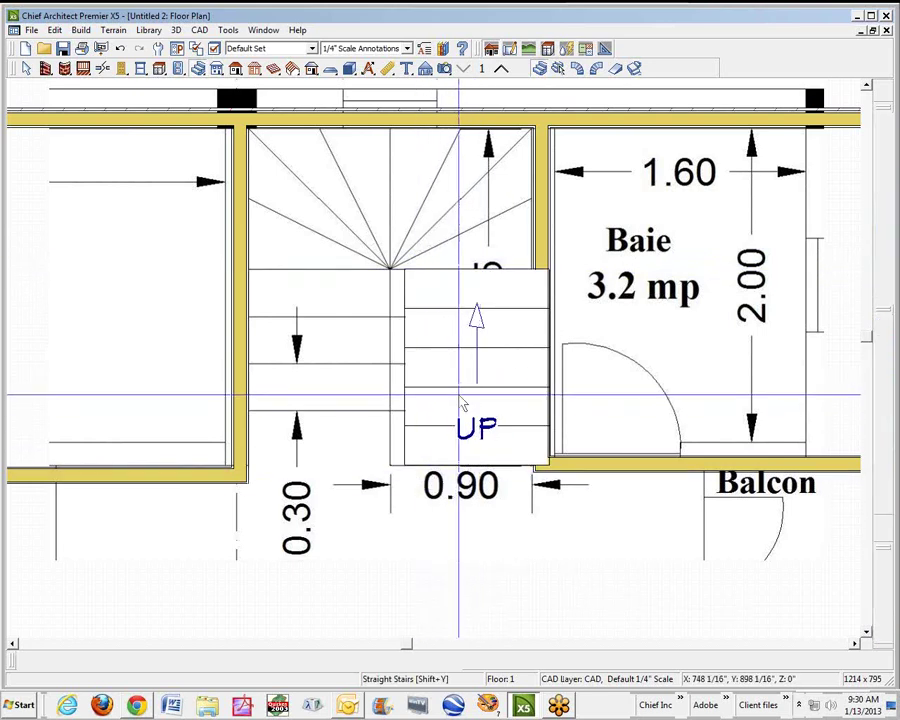
Shift the right-hand stair section left so it sits against the inner face of the right stairwell wall
click(513, 370)
key(Left)
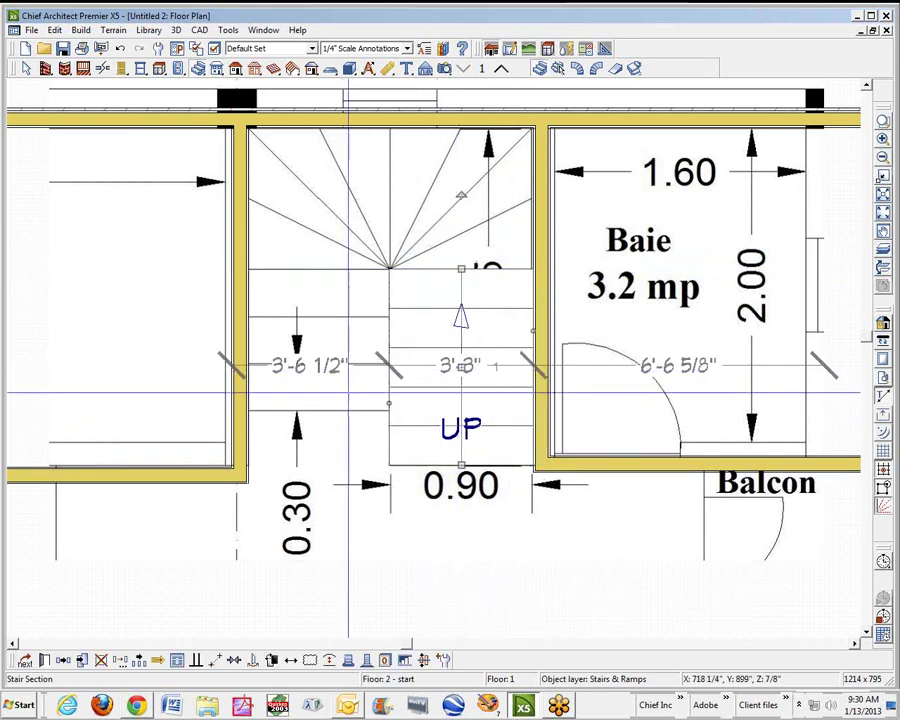
click(327, 415)
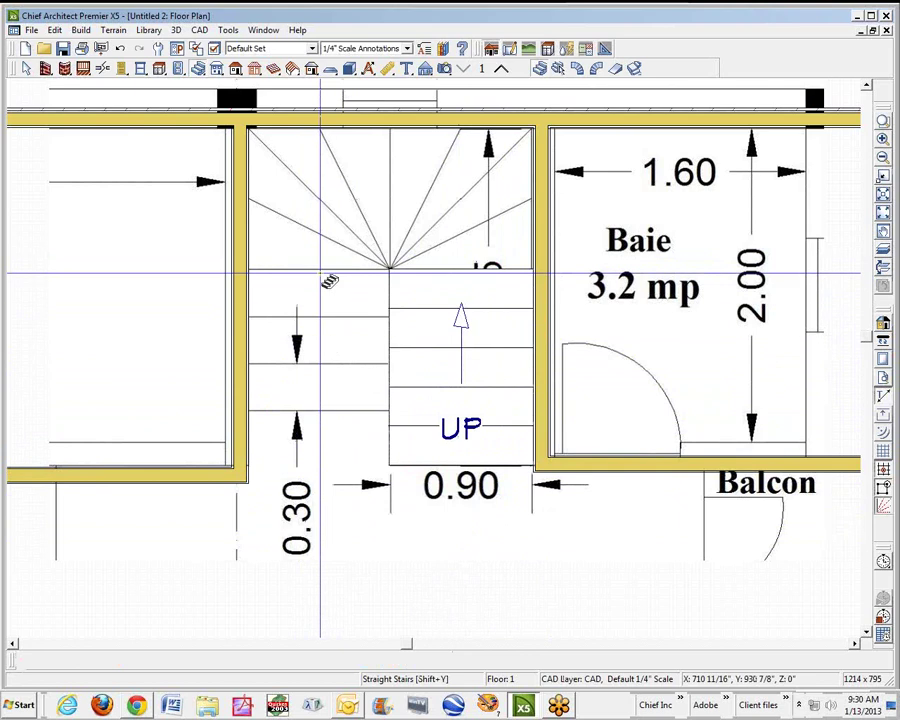
Draw a second straight stair section over the left-hand flight, running down the plan from the winders' base line
drag(331, 277, 322, 475)
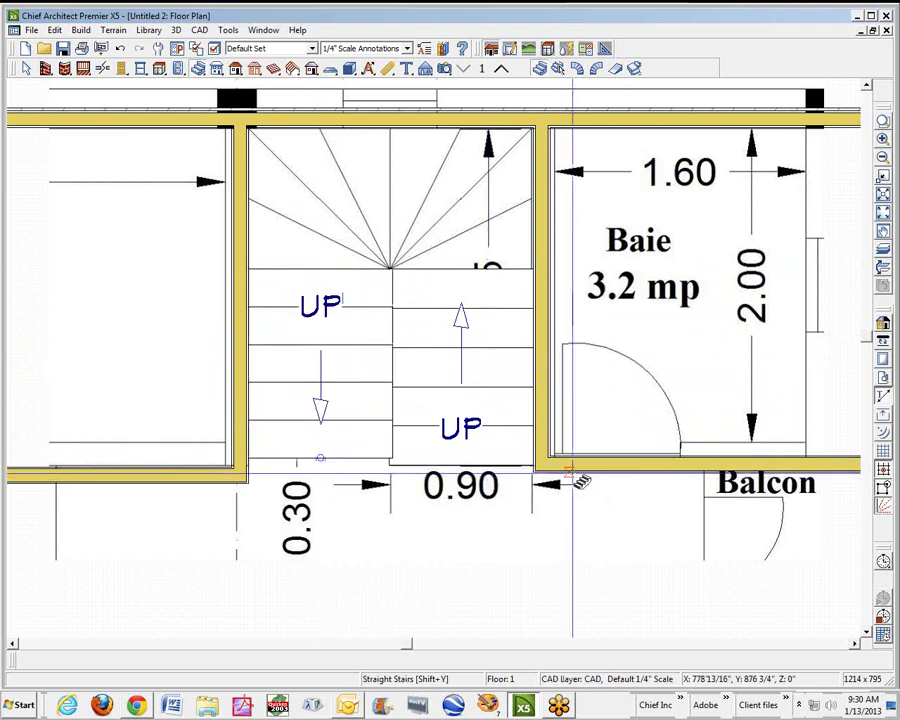
key(space)
click(268, 280)
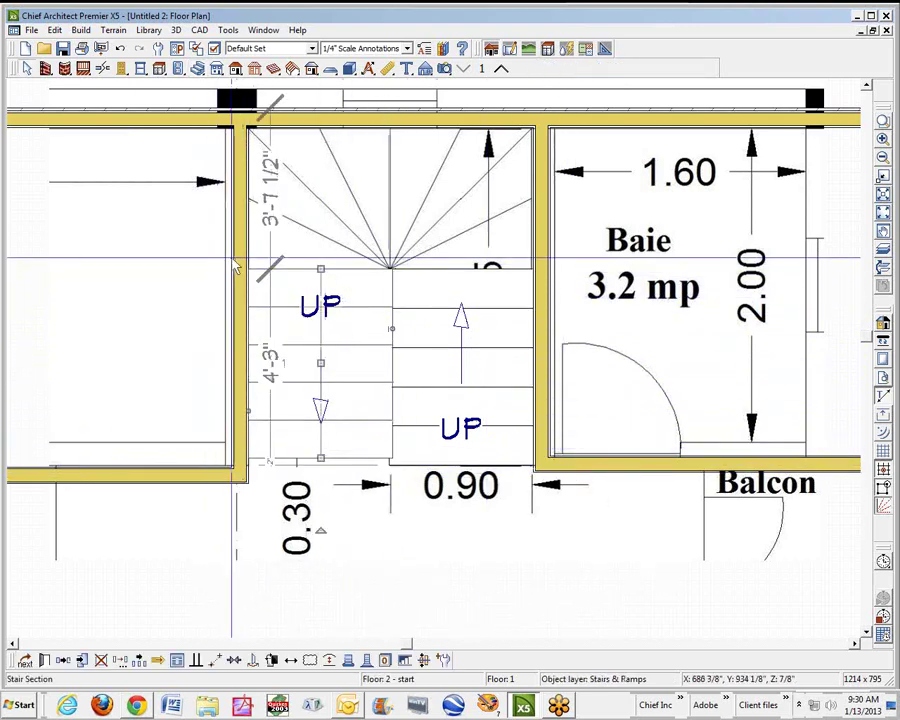
Move the left stairwell wall slightly outward and shift the left stair section until its edge meets the right flight
click(236, 450)
click(291, 456)
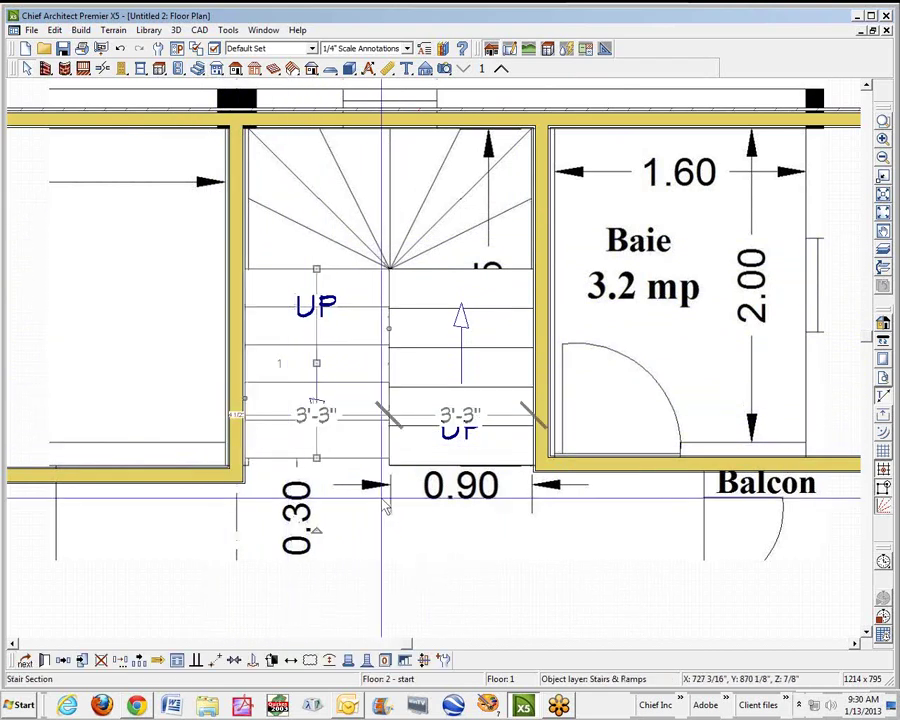
key(Escape)
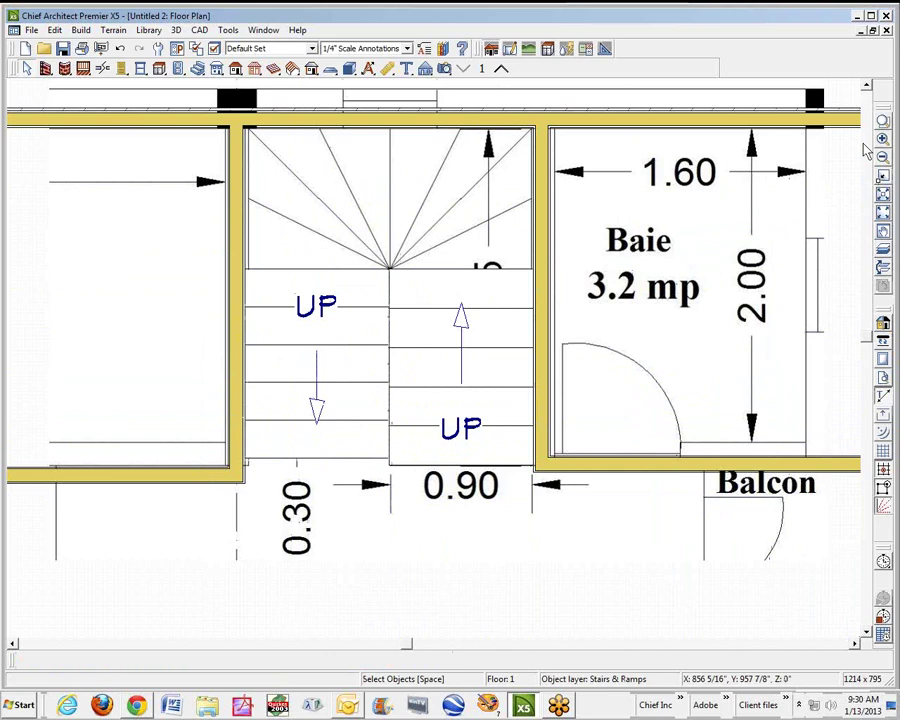
Examine the junction of the two stair flights at the winders' centre point for alignment
drag(374, 251, 456, 316)
scroll(372, 310, up, 5)
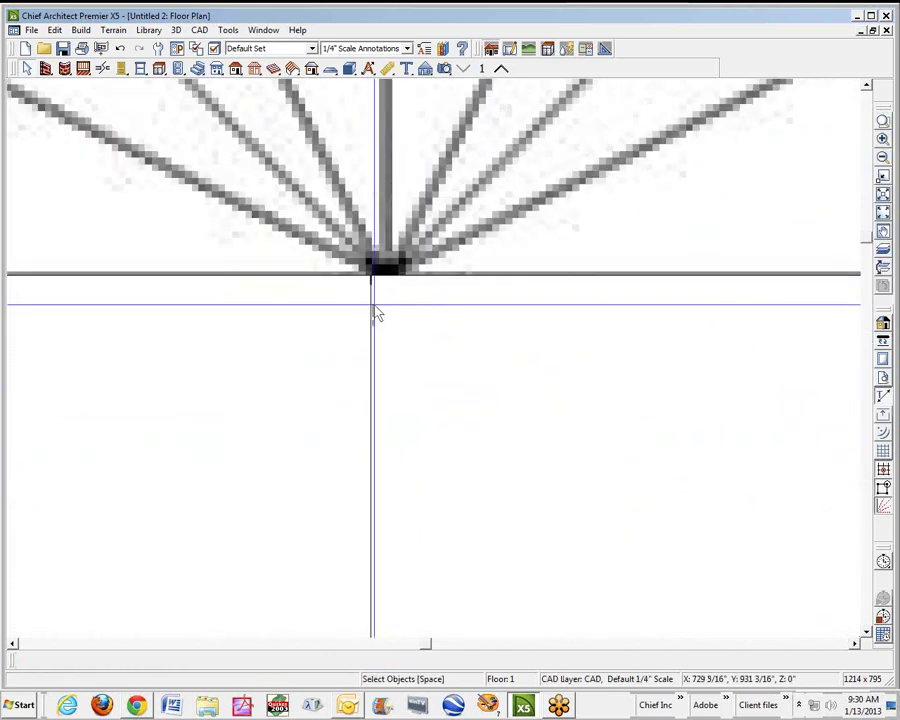
middle_drag(367, 307, 401, 143)
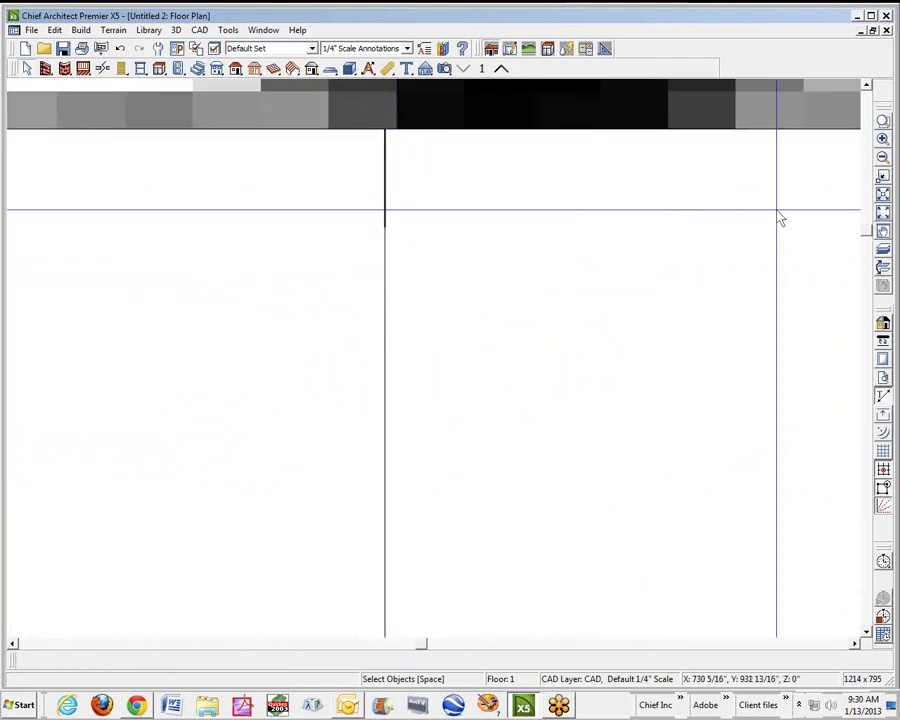
click(883, 158)
click(883, 158)
click(883, 158)
click(883, 158)
click(883, 158)
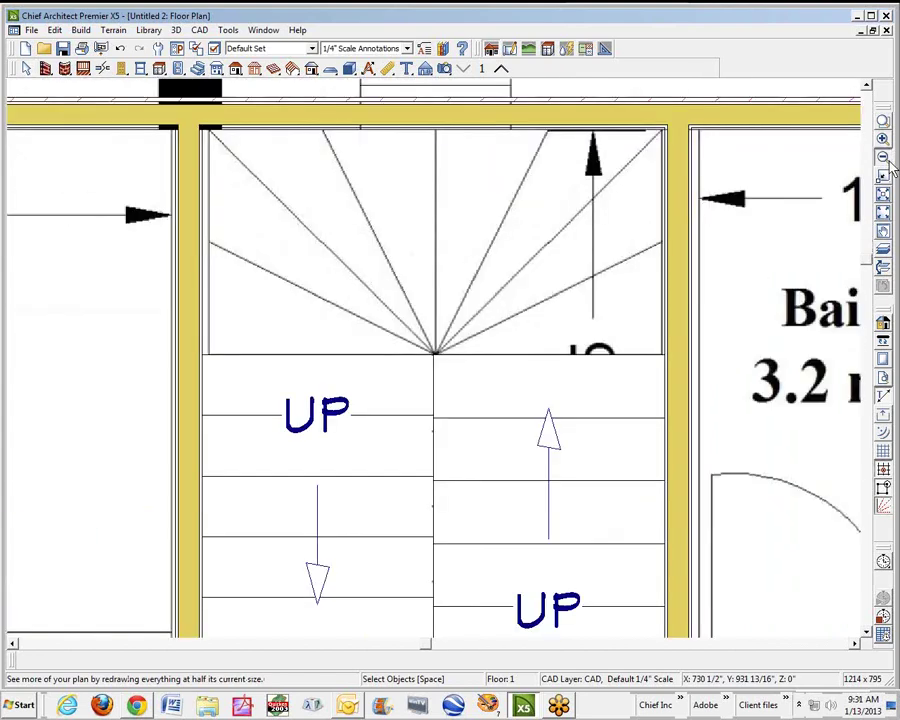
click(883, 158)
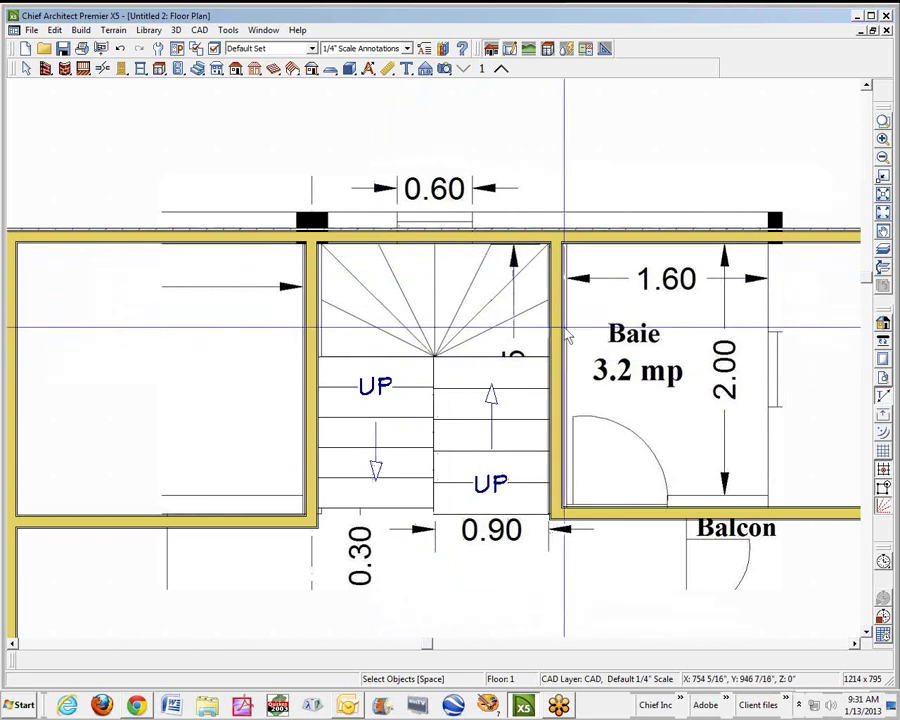
Draw a rectangular polyline about 1'-7 1/16" high from the winders' centre point to the right wall at the first winder line
click(885, 122)
drag(246, 198, 604, 410)
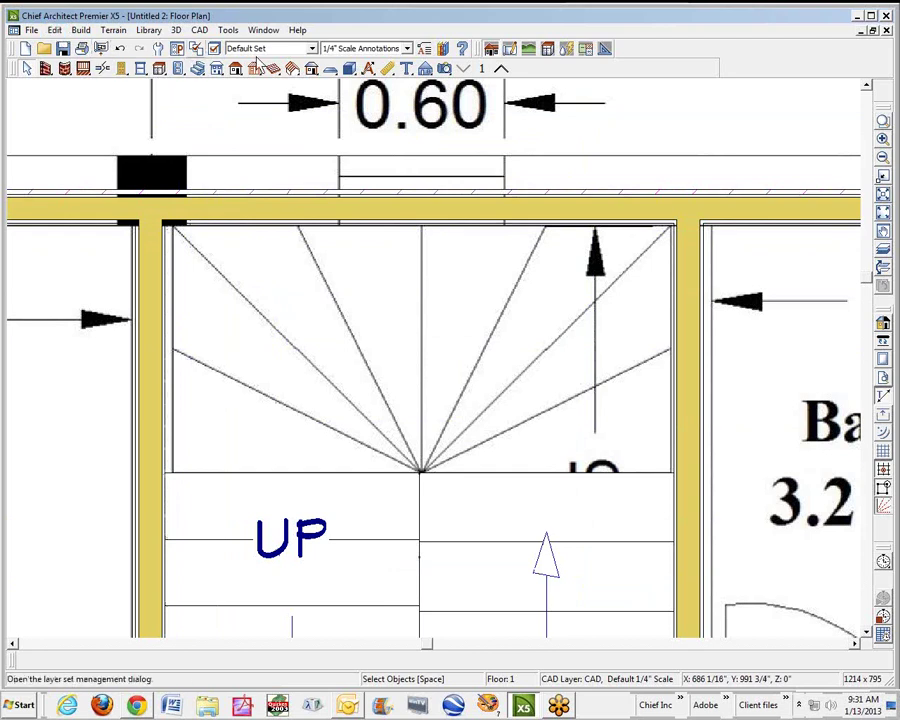
click(199, 30)
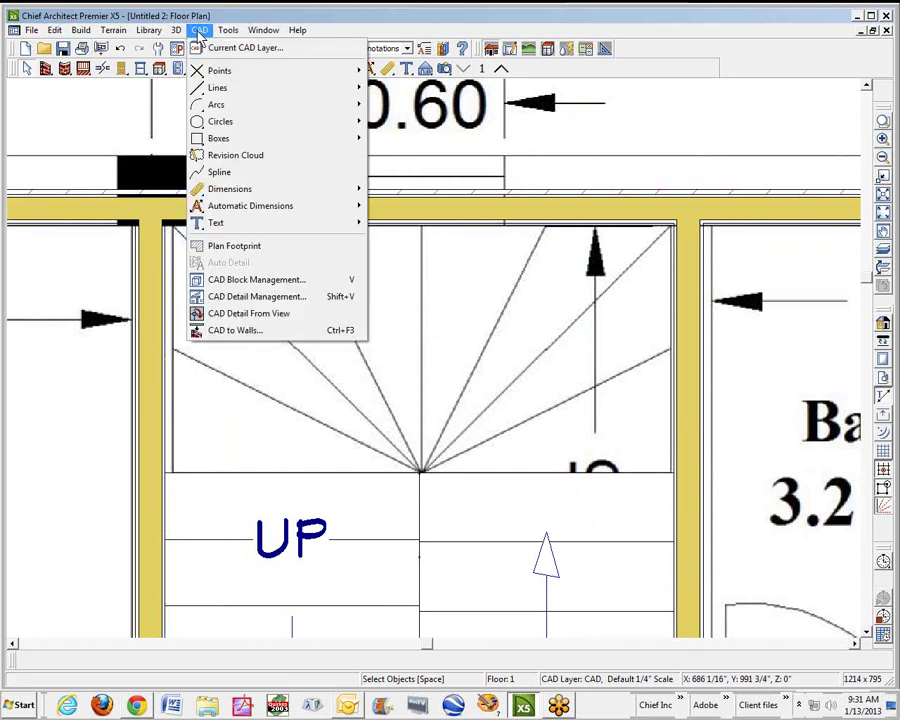
mouse_move(222, 145)
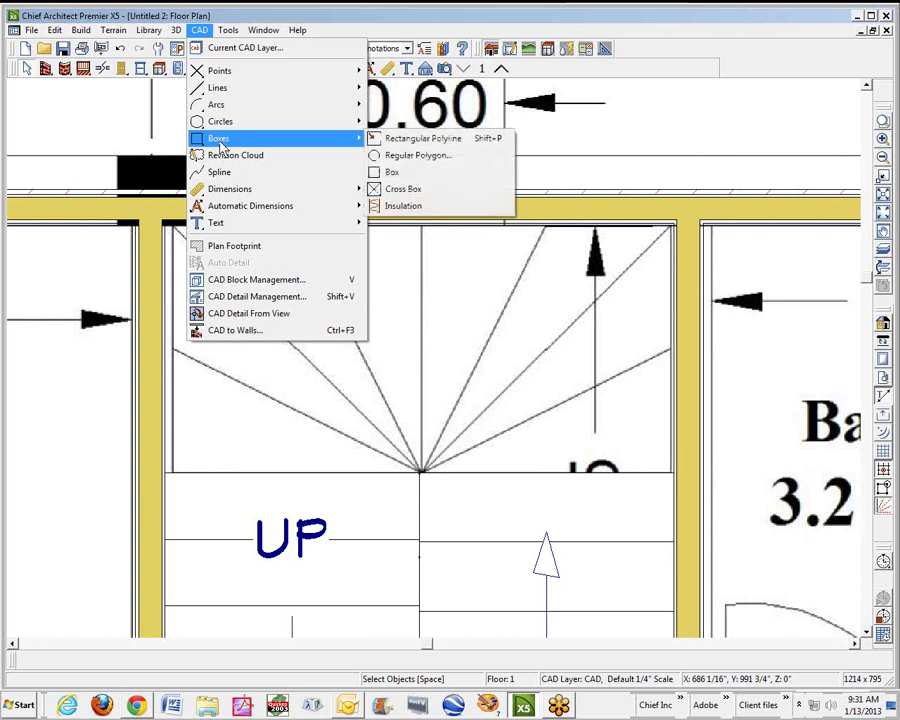
click(420, 138)
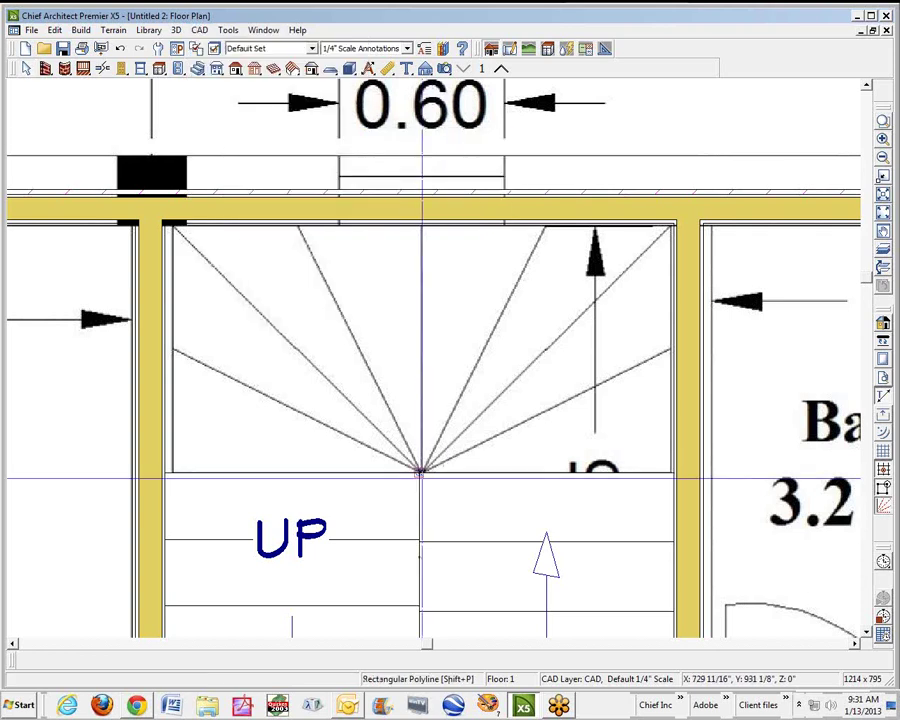
drag(420, 470, 673, 348)
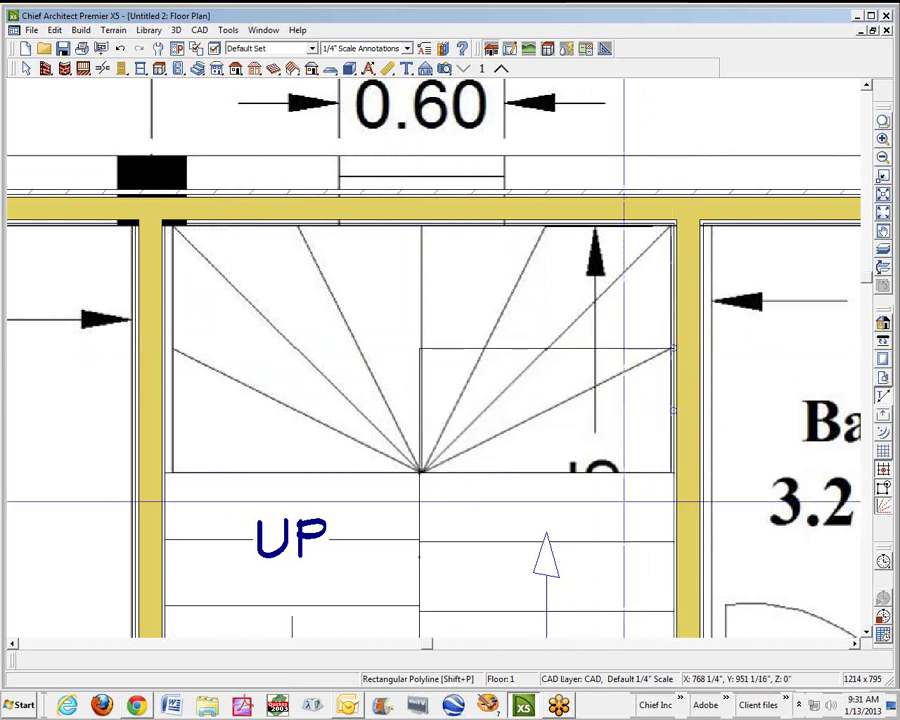
Reshape the rectangle into the first triangular winder tread by merging its upper-left corner into the winders' centre point
click(456, 351)
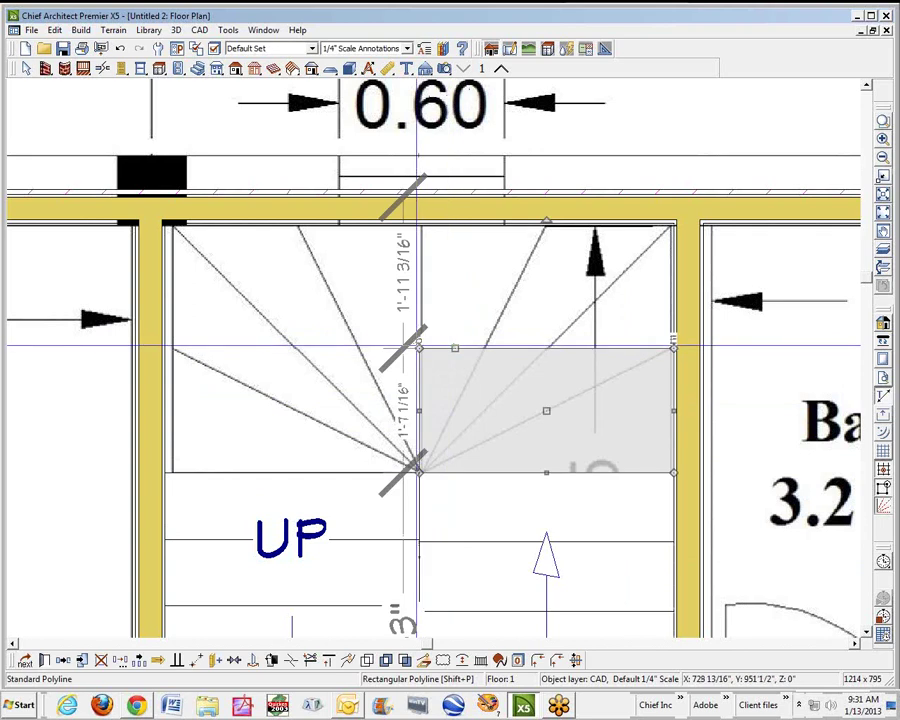
drag(420, 349, 420, 470)
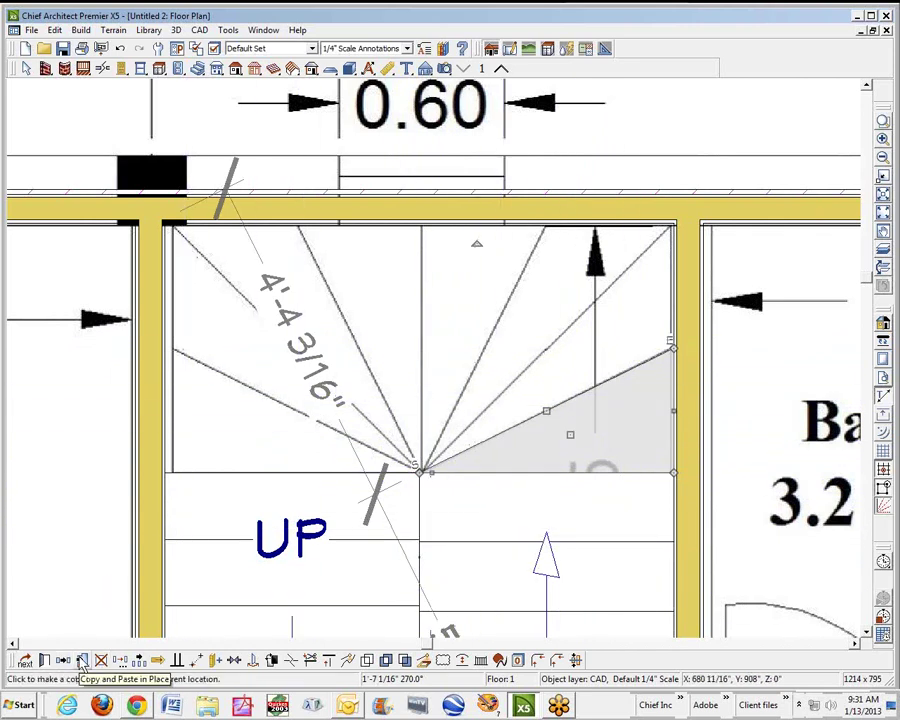
key(shift+p)
click(572, 434)
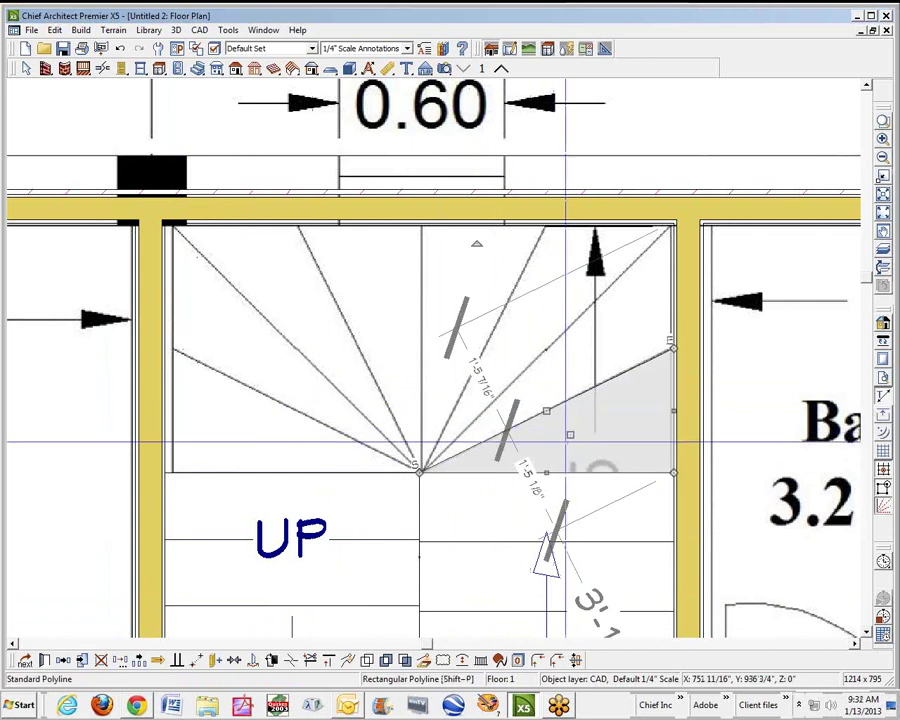
Copy the first winder tread 1'-7 1/16" straight up and pull the copy's inner corner to the winders' centre point to form the second tread
drag(572, 434, 570, 310)
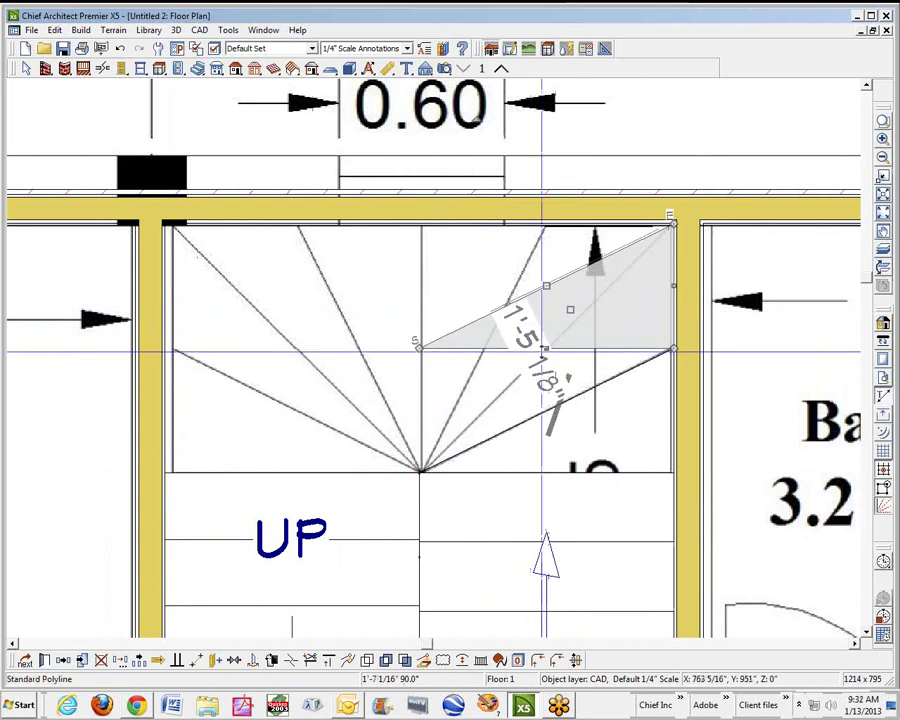
key(Escape)
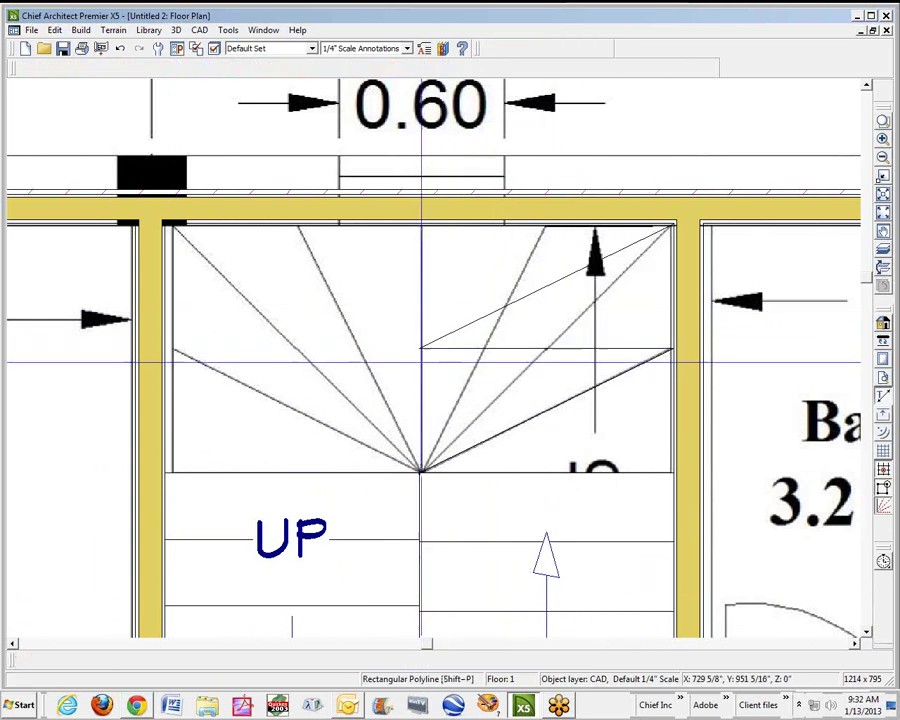
click(421, 349)
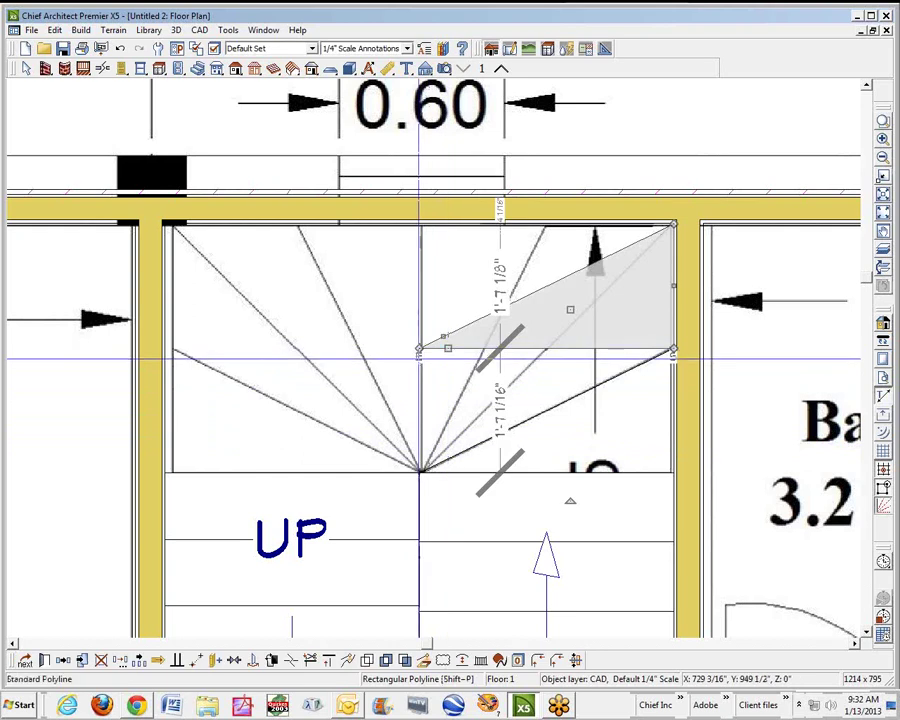
drag(421, 350, 420, 471)
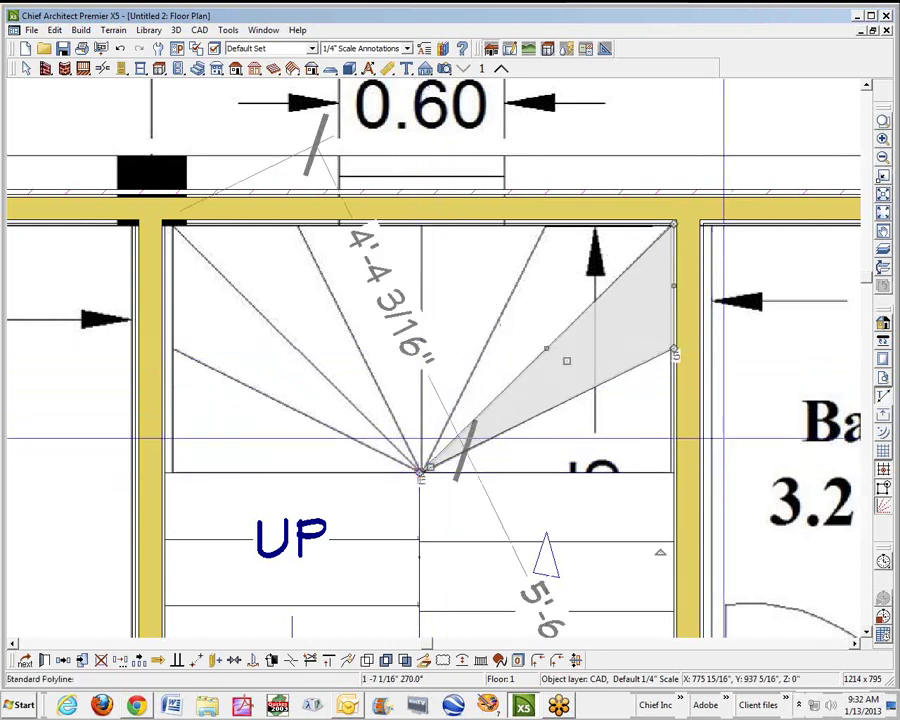
key(Escape)
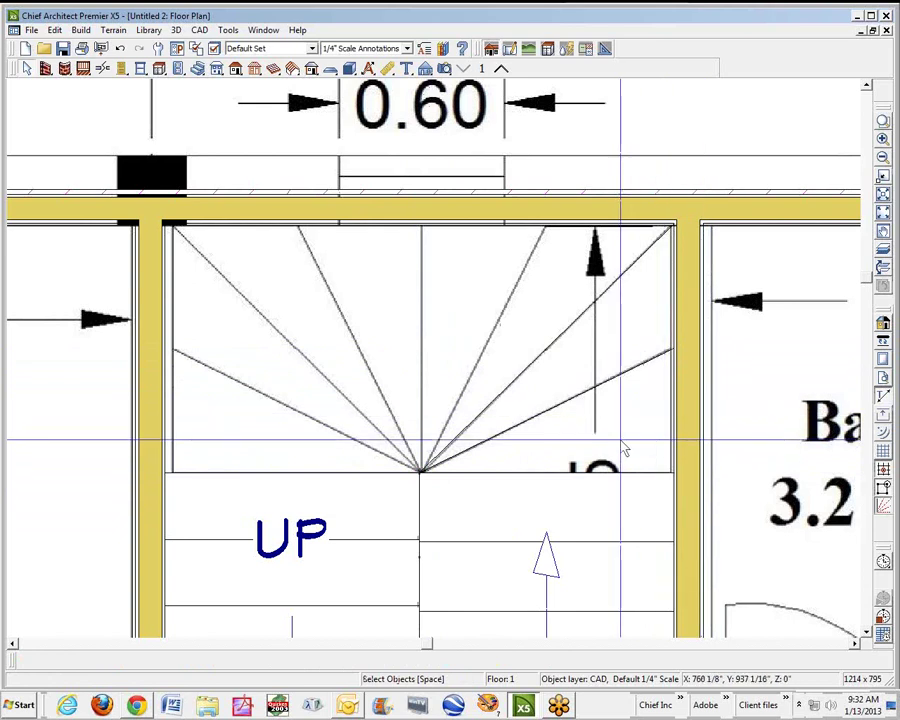
Convert the first triangular winder tread polyline into a stair landing
click(584, 397)
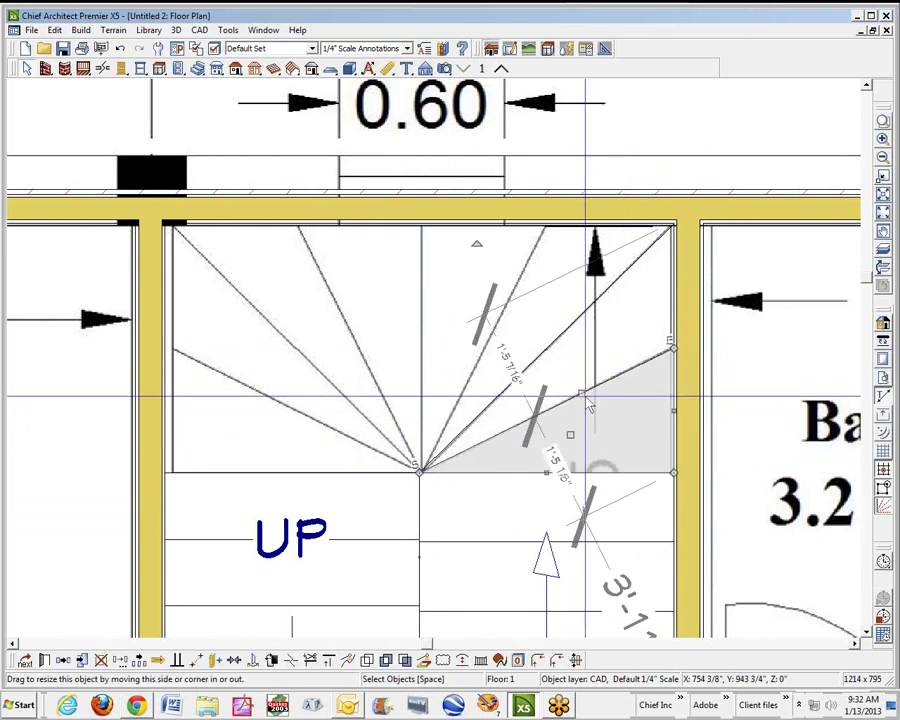
click(426, 660)
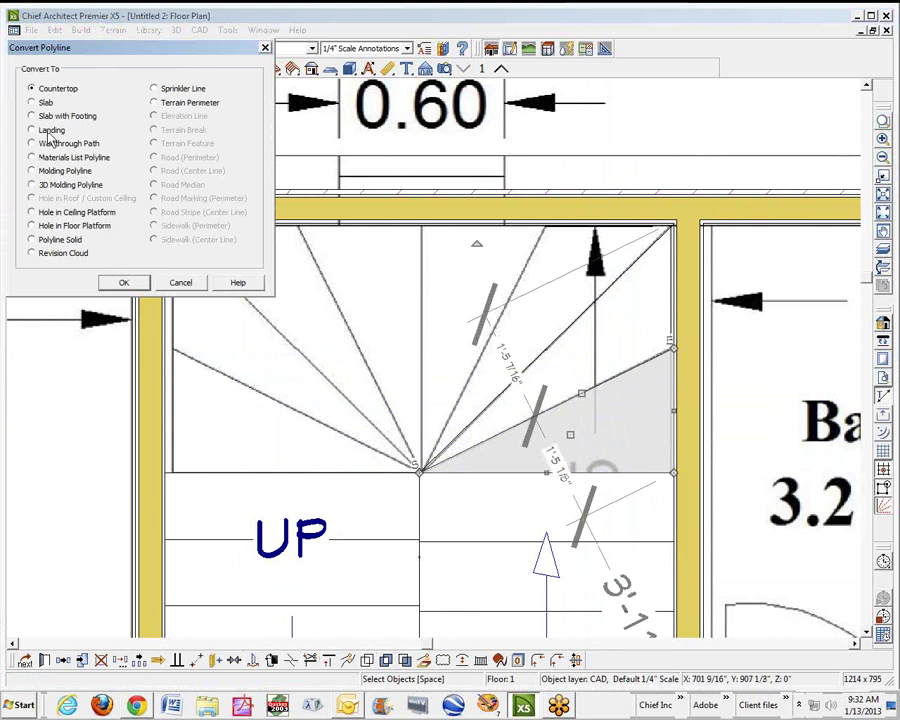
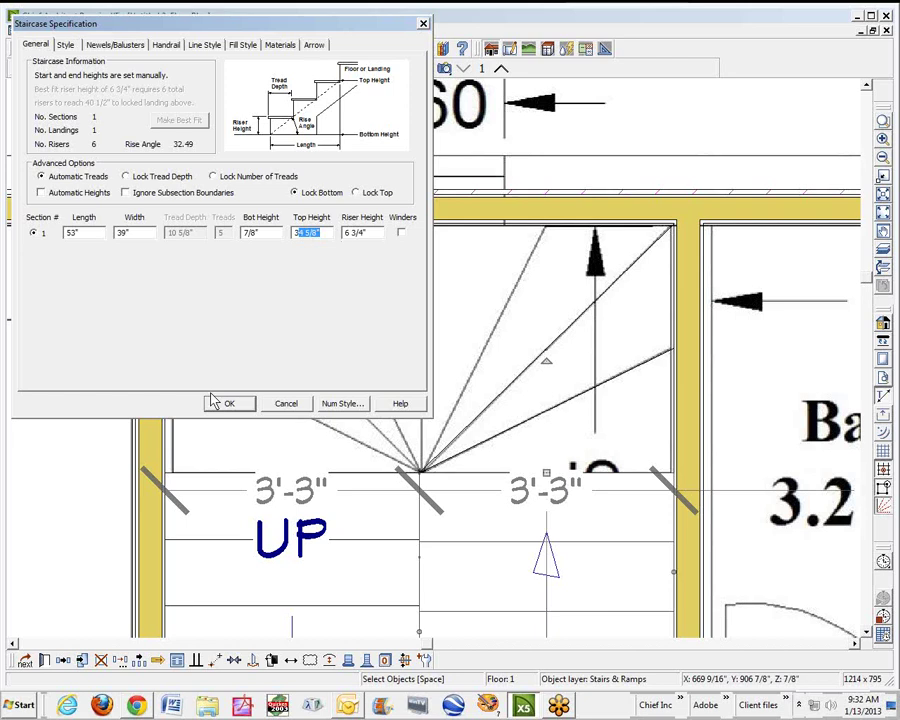
Set the top height of the right stair flight to 35"
text(5)
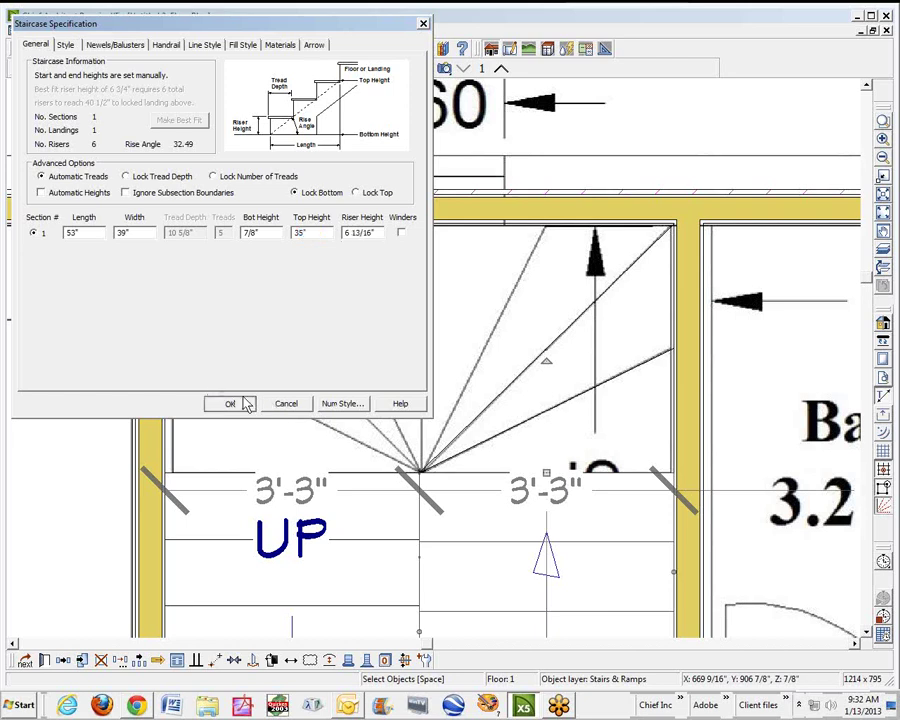
click(228, 403)
Set the first winder landing's top height to 42"
click(578, 416)
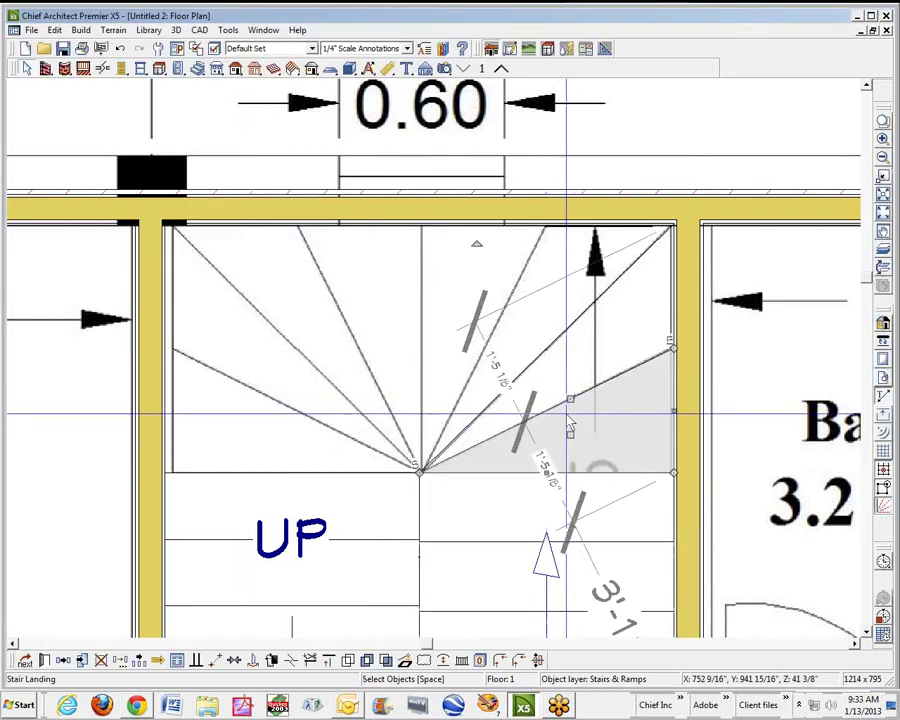
click(45, 660)
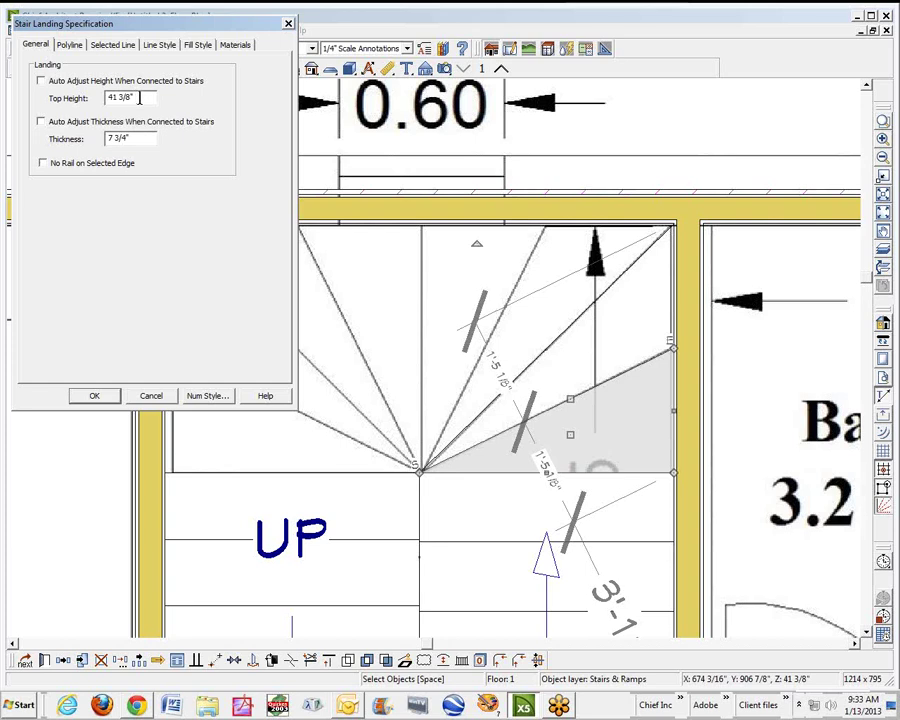
drag(138, 97, 42, 163)
text(42)
click(94, 397)
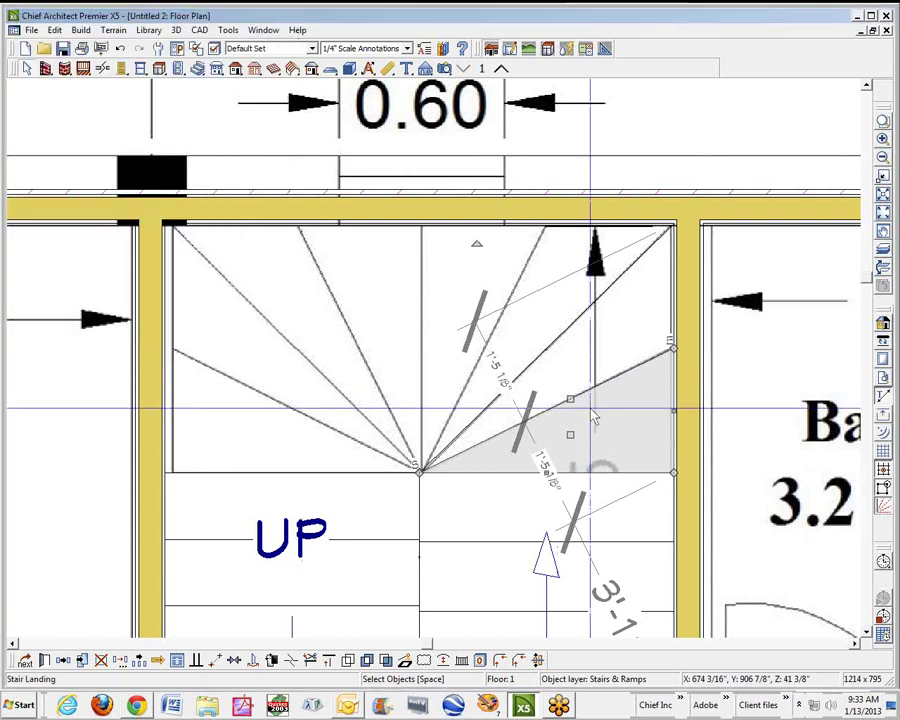
key(Delete)
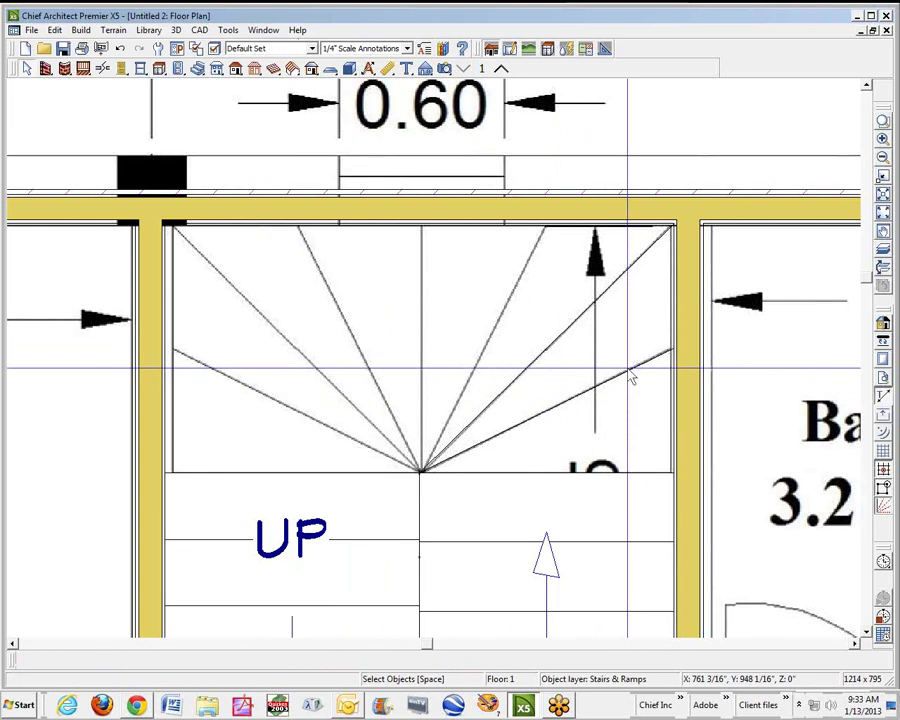
Convert the second winder tread into a landing with automatic height and thickness adjustment off and a top height of 49"
click(632, 376)
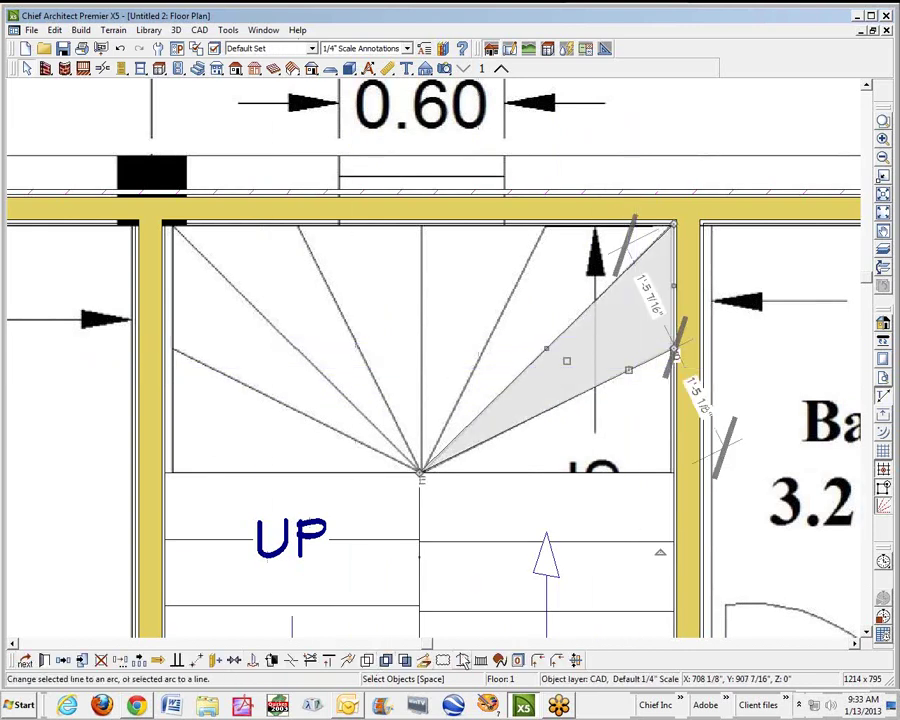
click(425, 661)
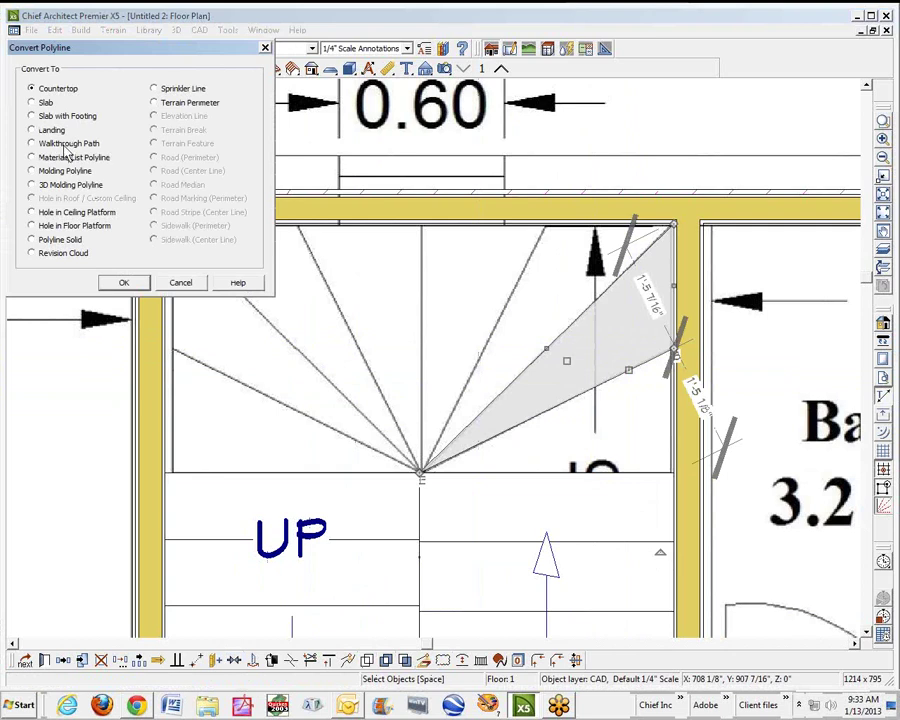
click(40, 131)
click(122, 284)
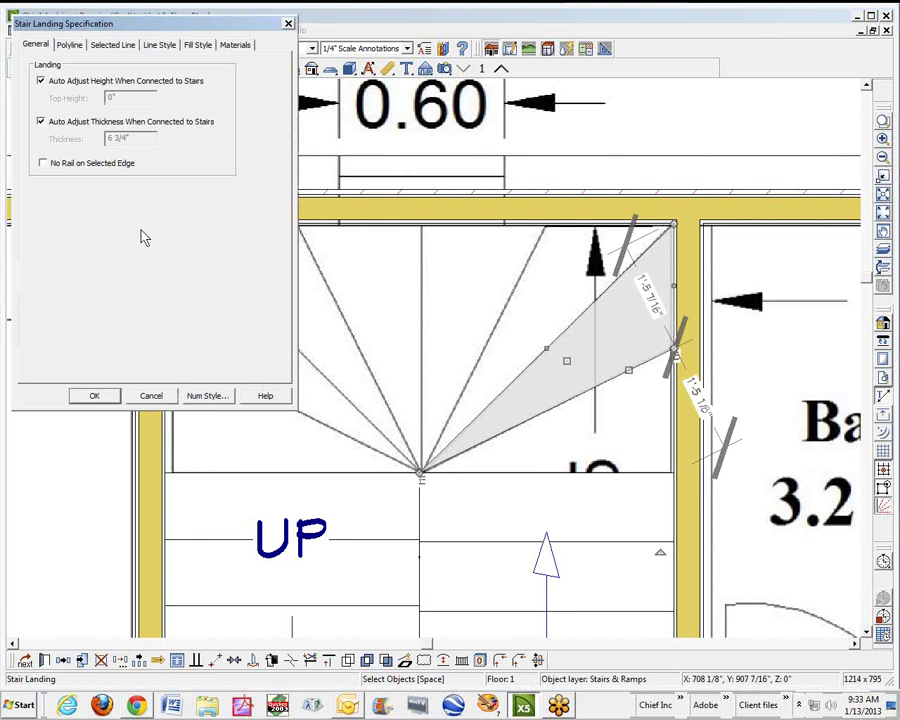
click(41, 81)
click(41, 121)
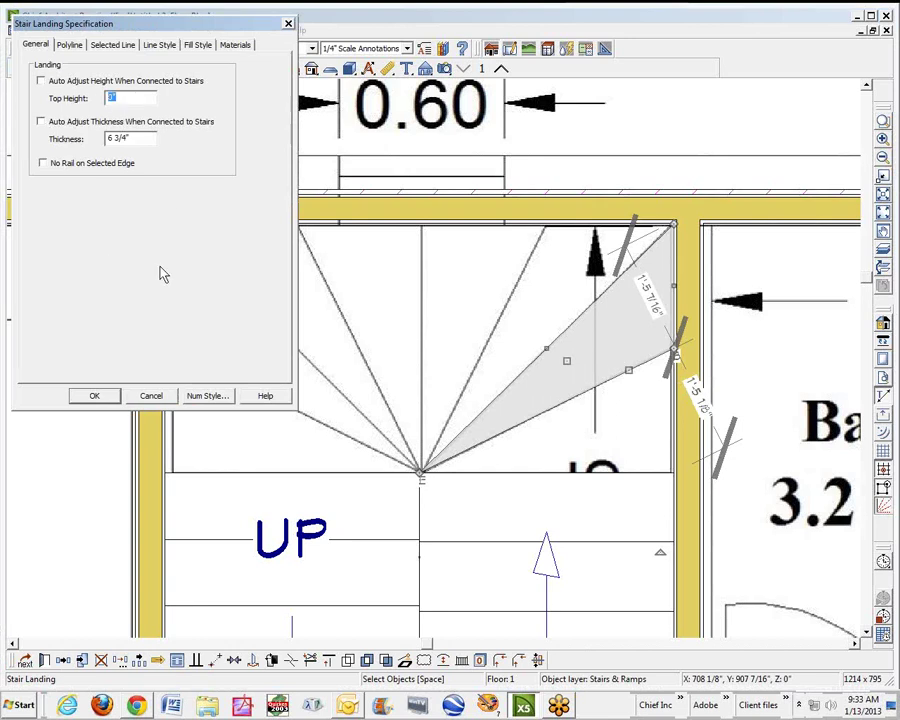
click(94, 396)
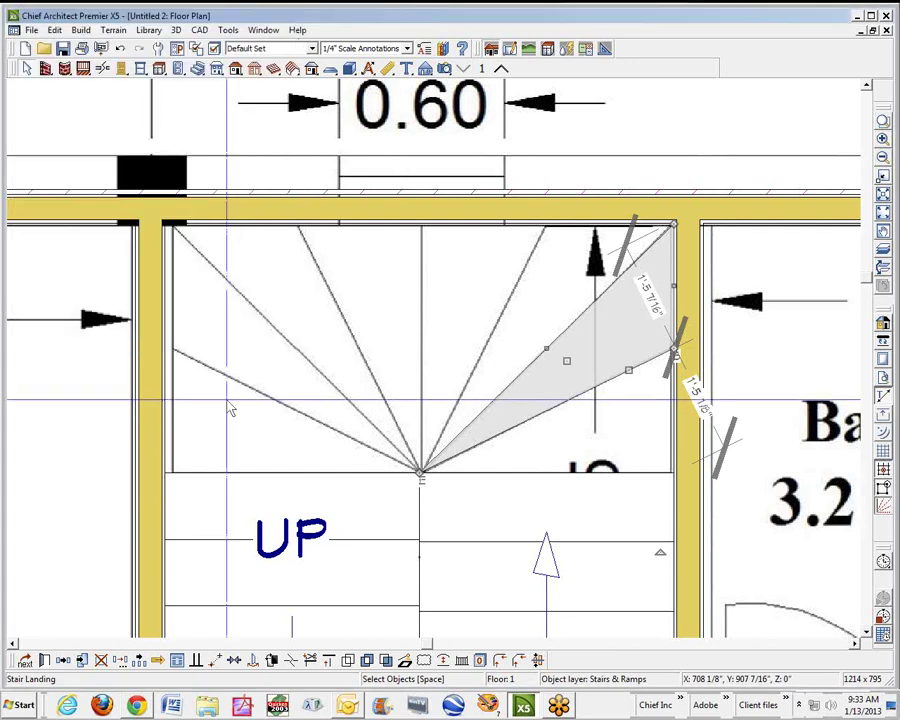
Turn off the rail on the second winder landing's upper and lower sloping edges
click(595, 369)
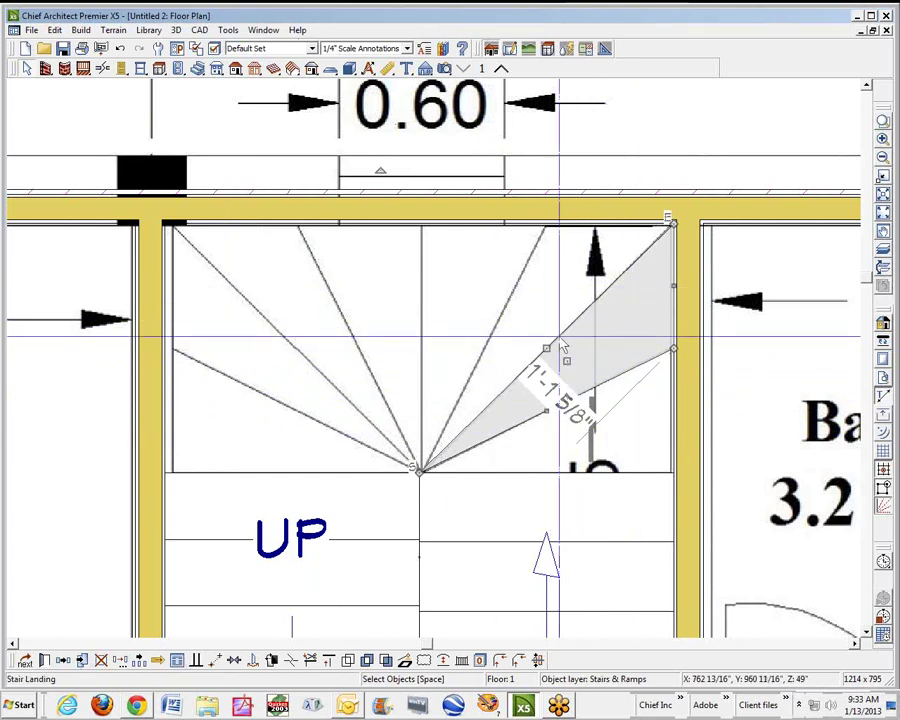
click(44, 662)
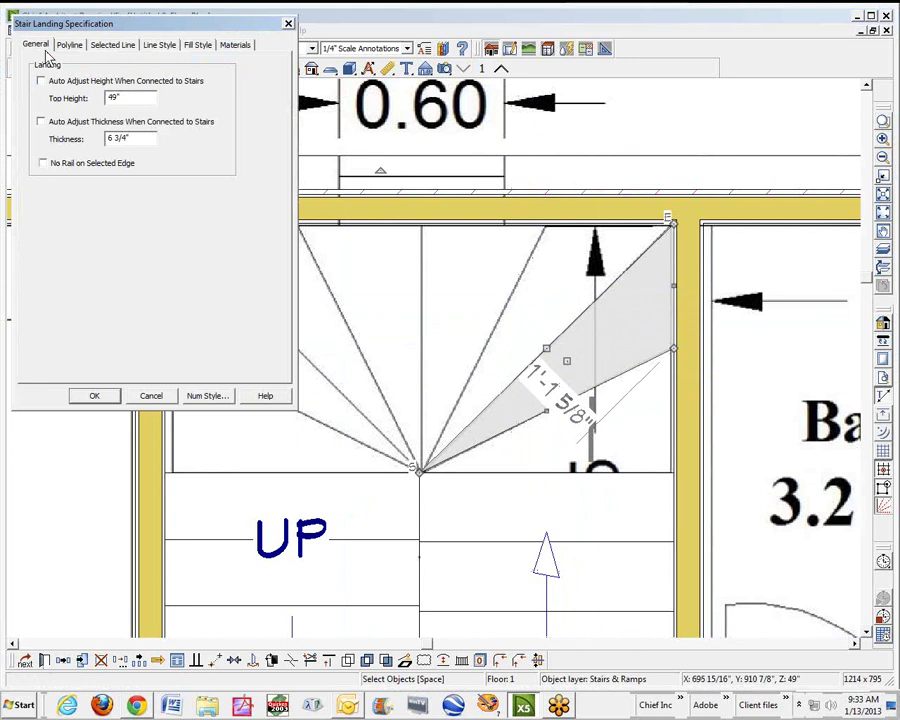
click(95, 396)
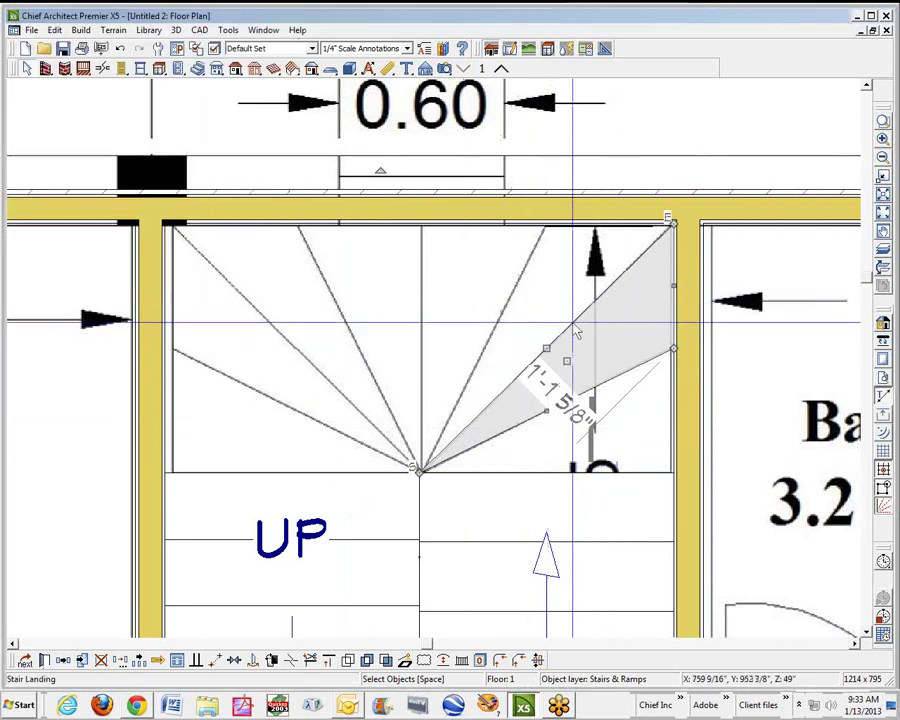
drag(546, 410, 620, 374)
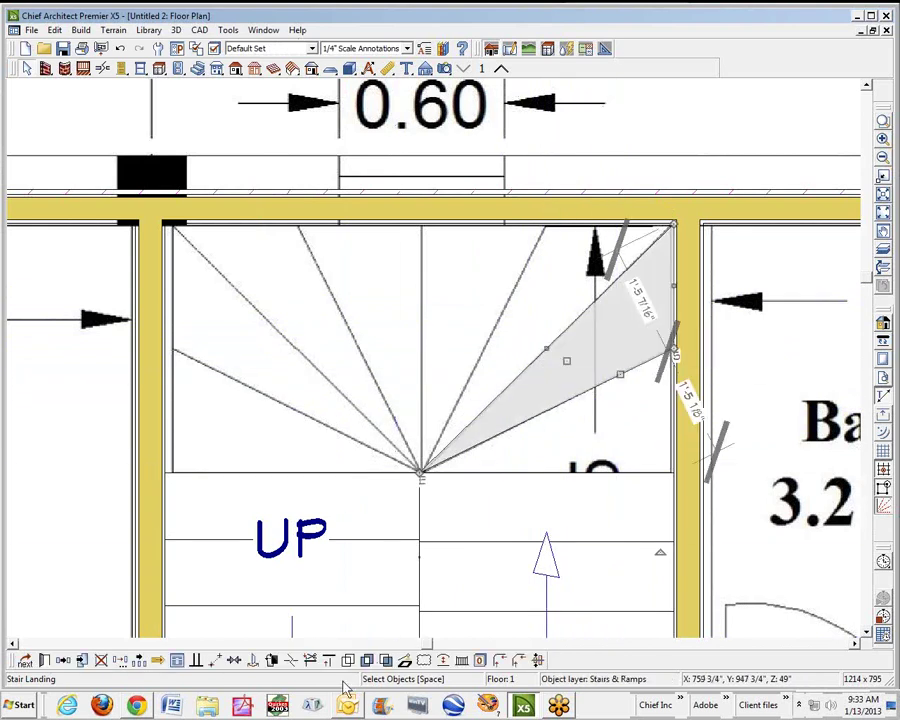
click(48, 662)
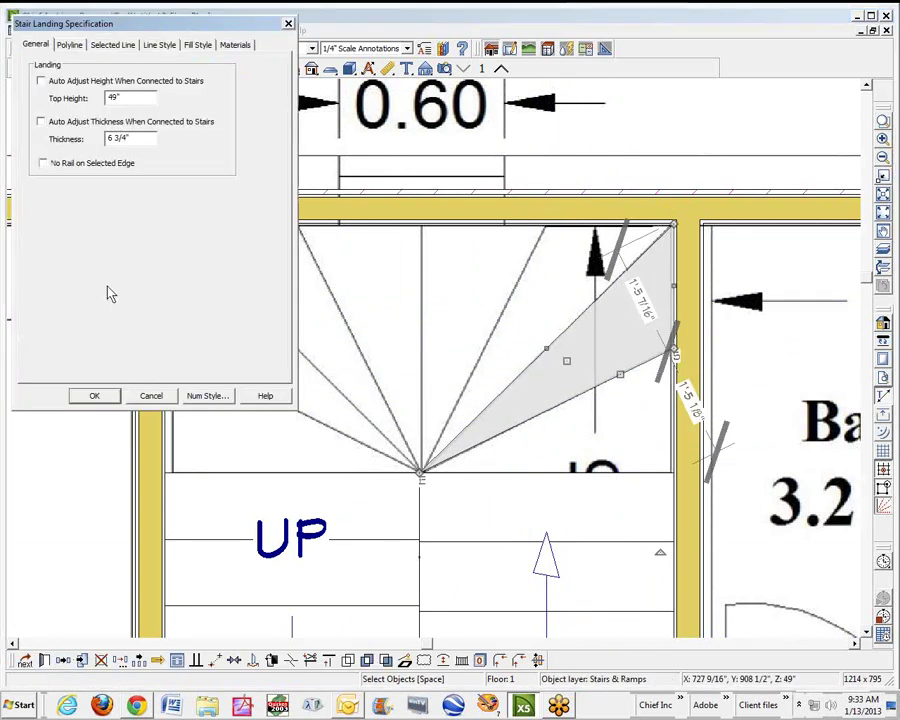
click(95, 397)
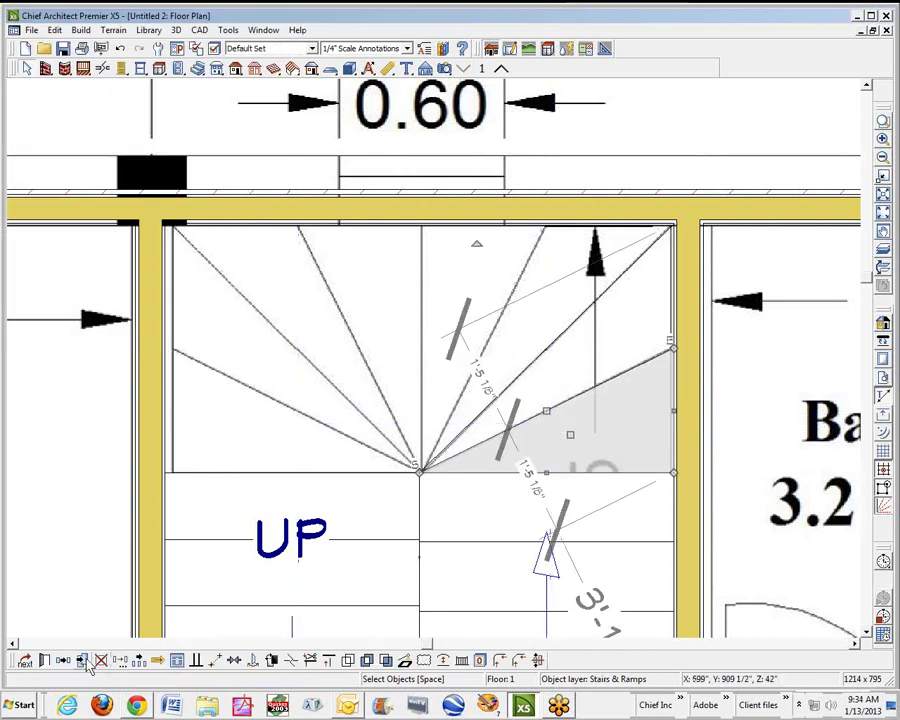
Turn off the rail on the first winder landing's sloping edge and on its edge against the right flight
click(46, 661)
click(44, 163)
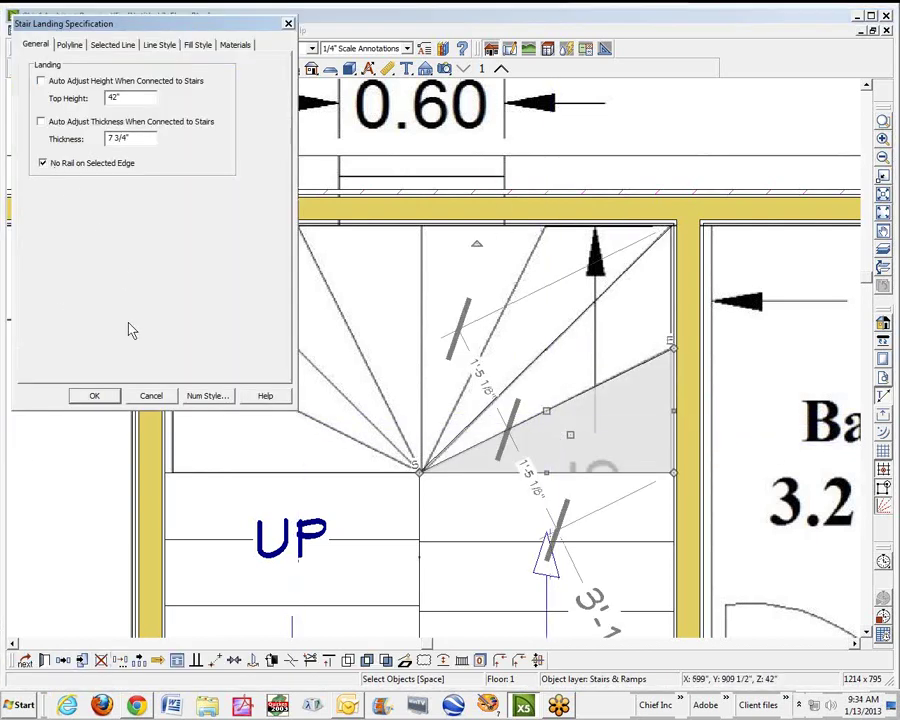
click(95, 397)
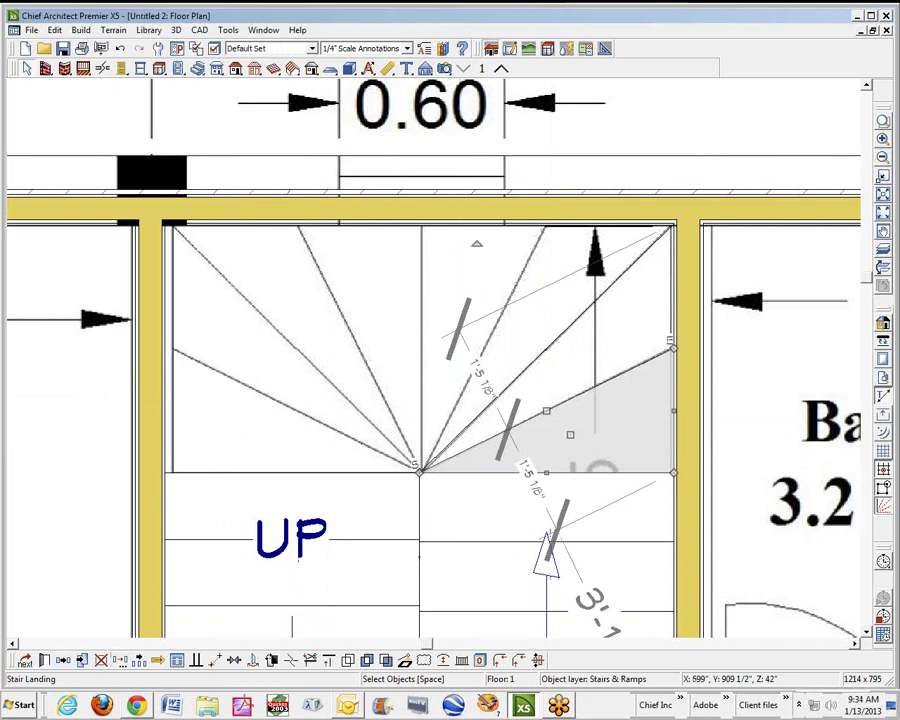
click(598, 479)
click(598, 479)
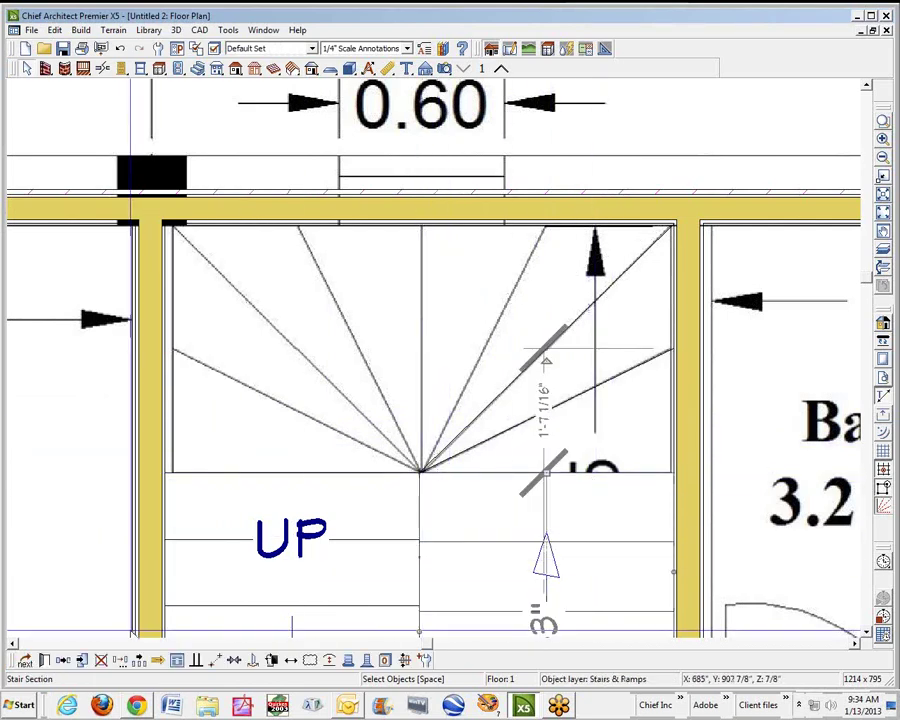
key(Tab)
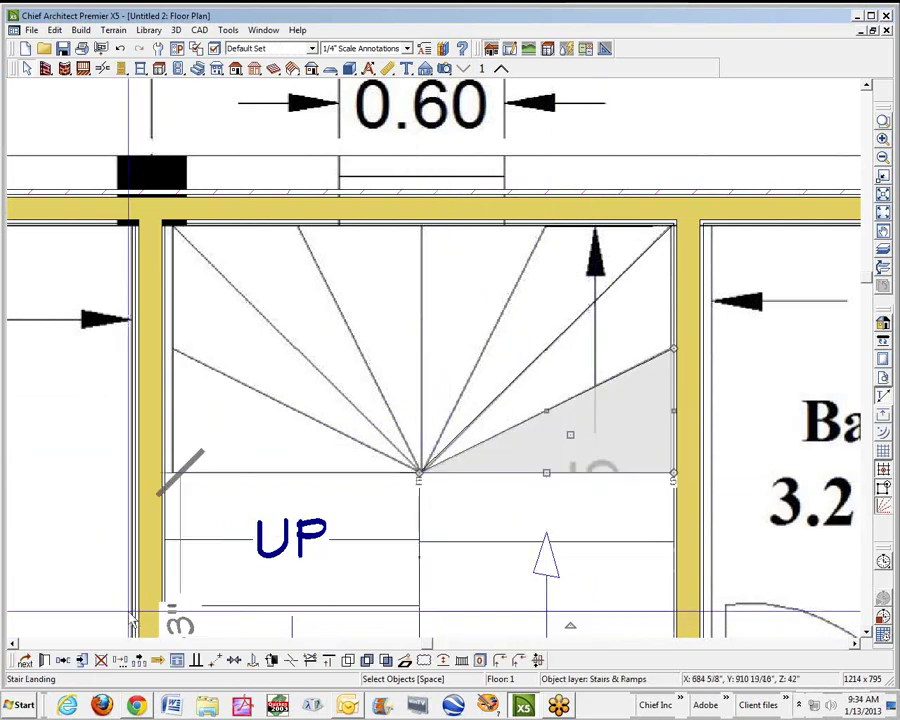
click(45, 662)
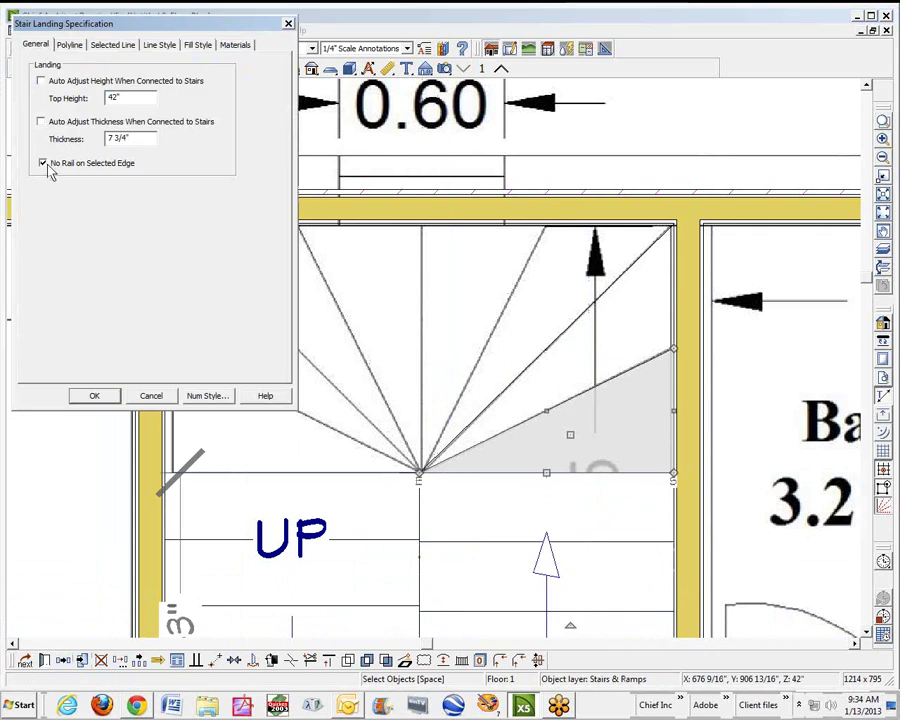
click(95, 397)
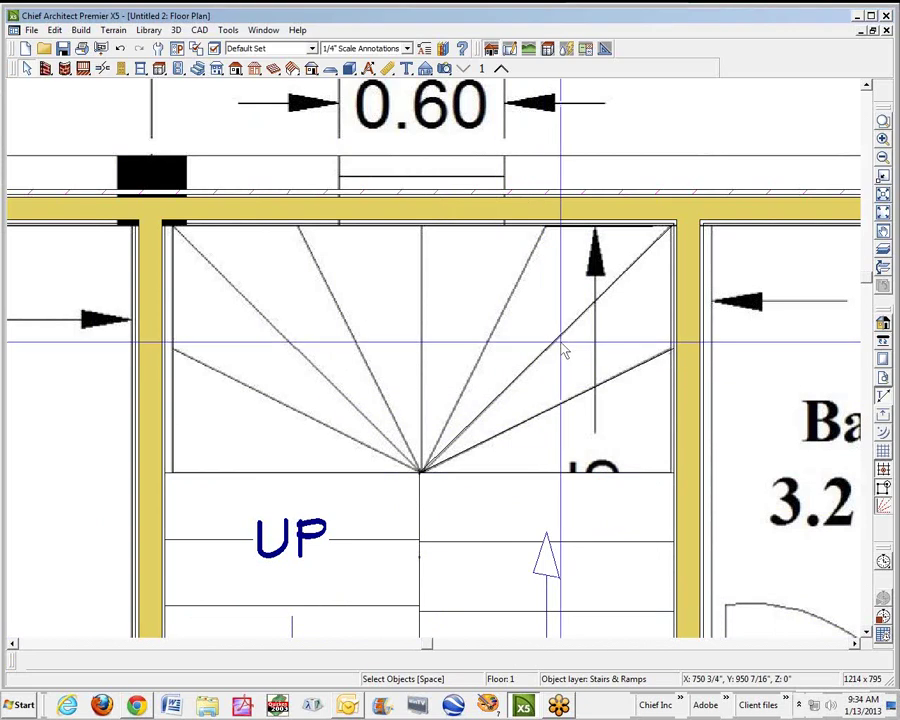
Copy the second winder landing up and left, and reshape the copy's three corners to fit the third winder tread
click(573, 345)
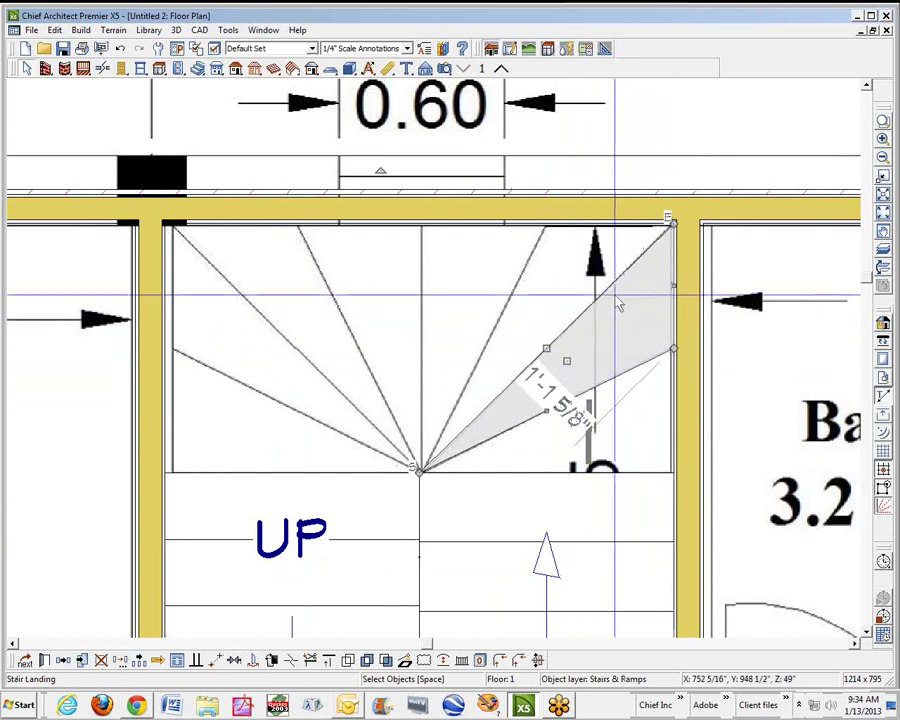
drag(576, 366, 488, 284)
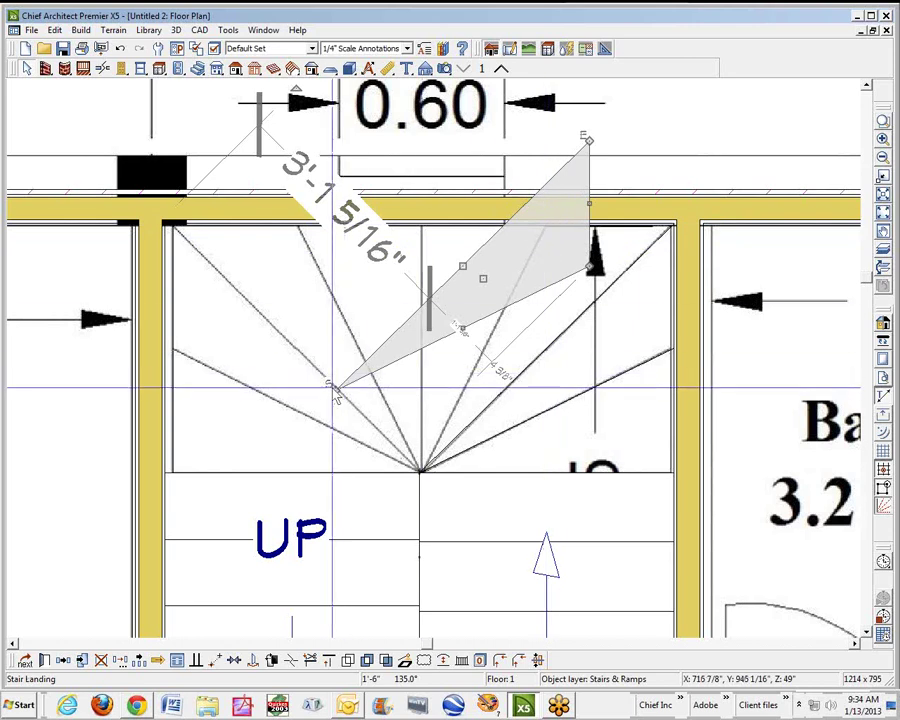
drag(336, 388, 421, 468)
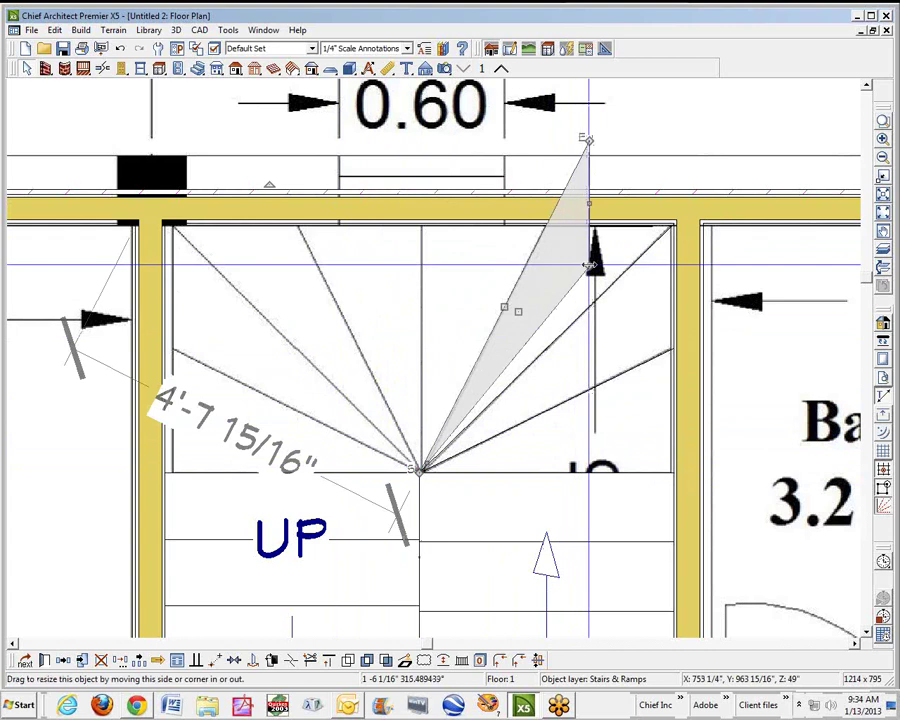
drag(589, 264, 673, 225)
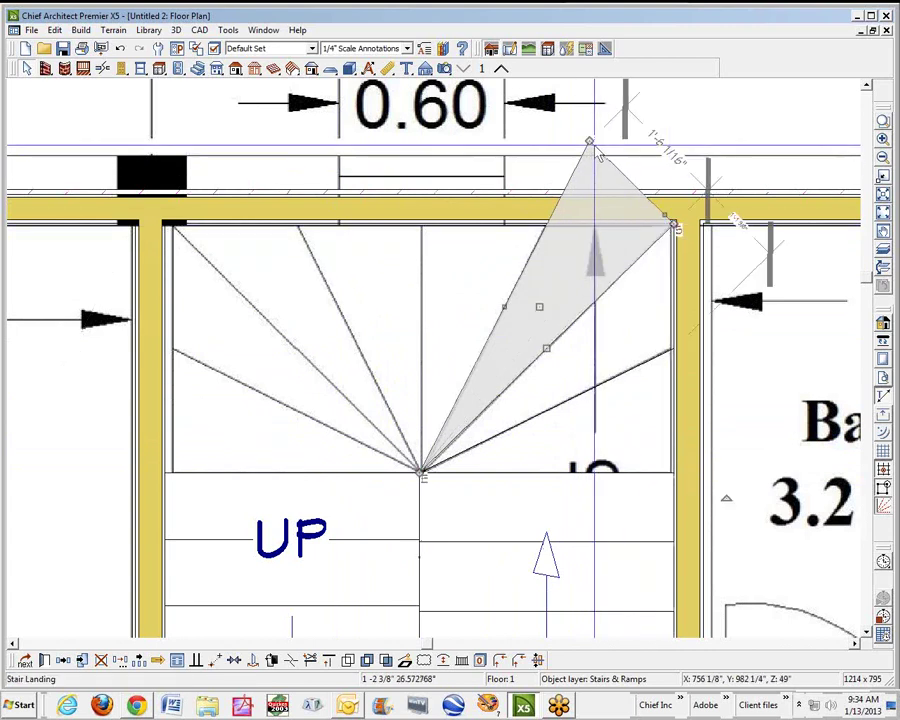
drag(590, 145, 540, 224)
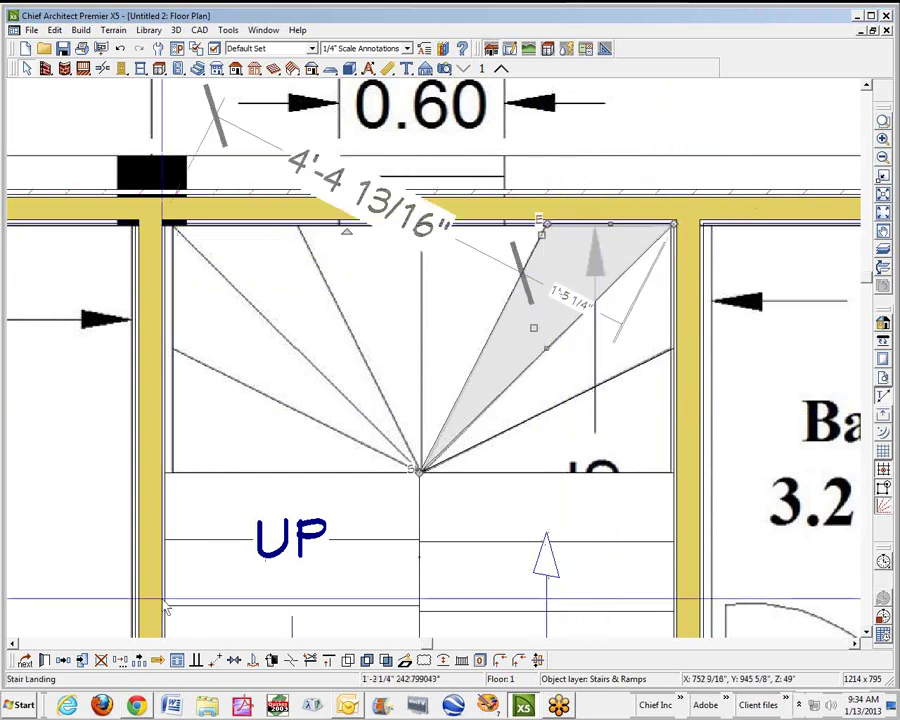
Set the third winder landing's top height to 56" and reshape a copy of it into the fourth winder tread, ending at the stair's centre line
click(44, 660)
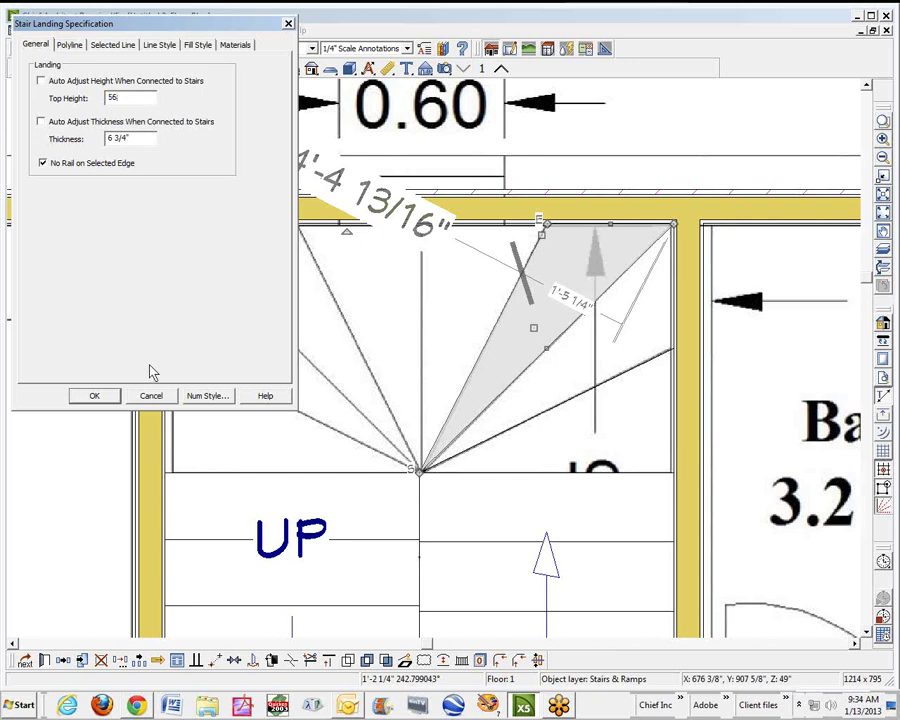
click(95, 397)
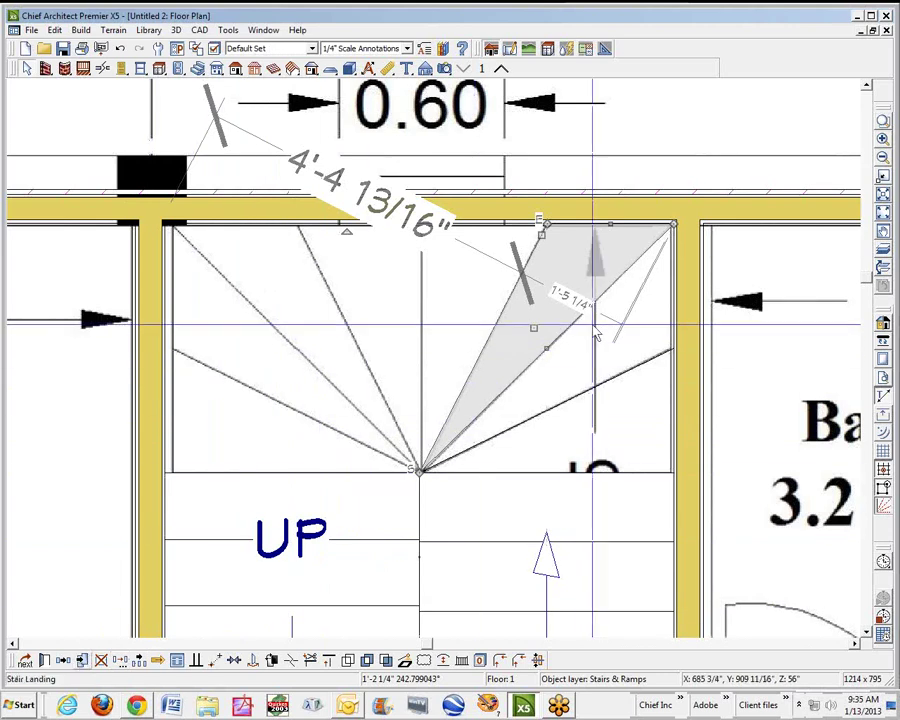
drag(538, 325, 426, 301)
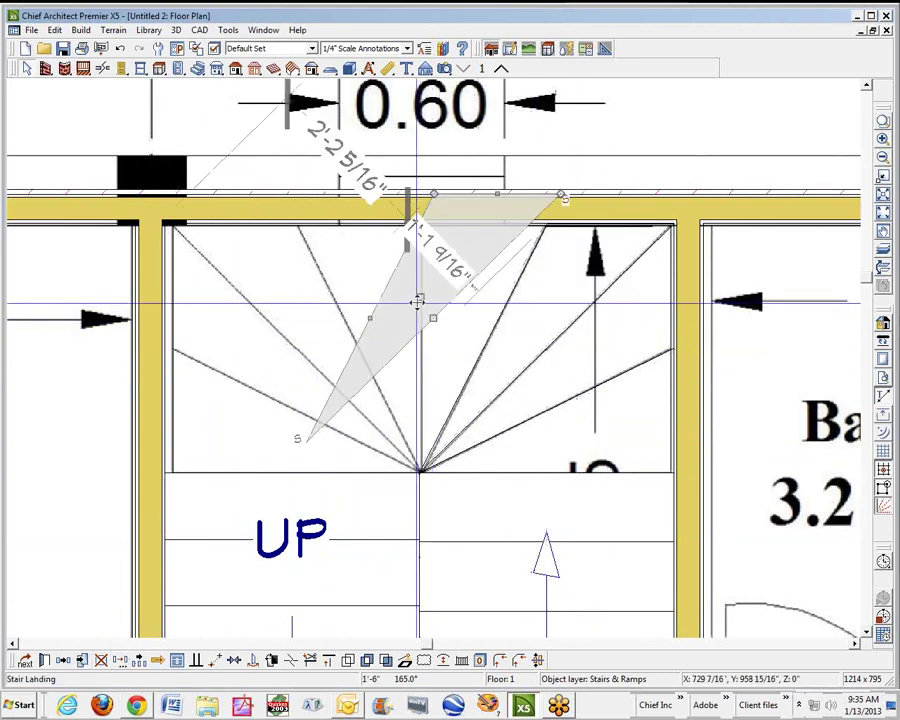
drag(308, 445, 420, 470)
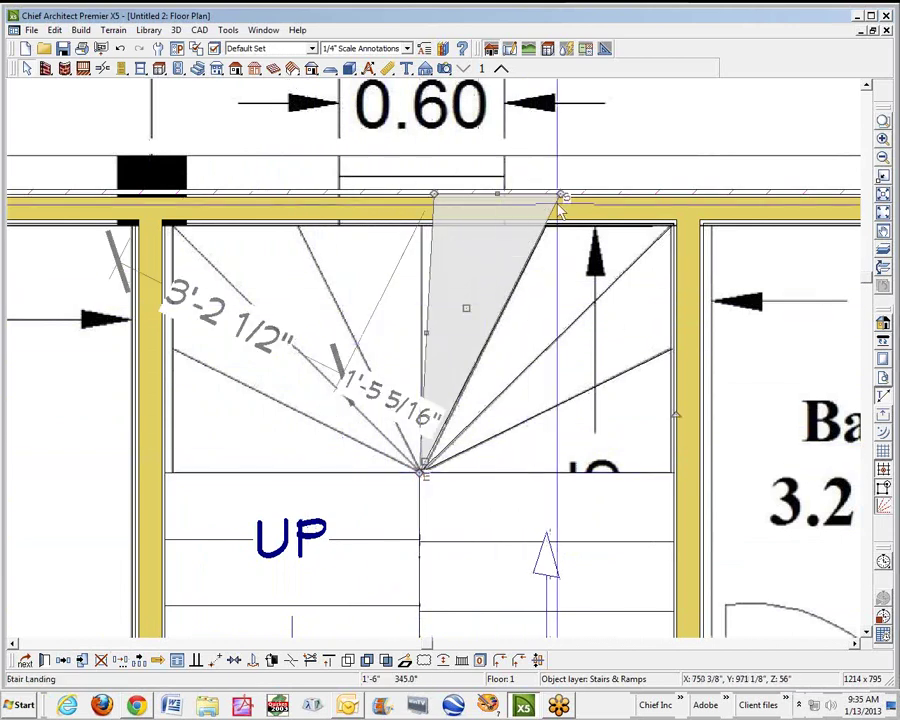
drag(563, 200, 548, 225)
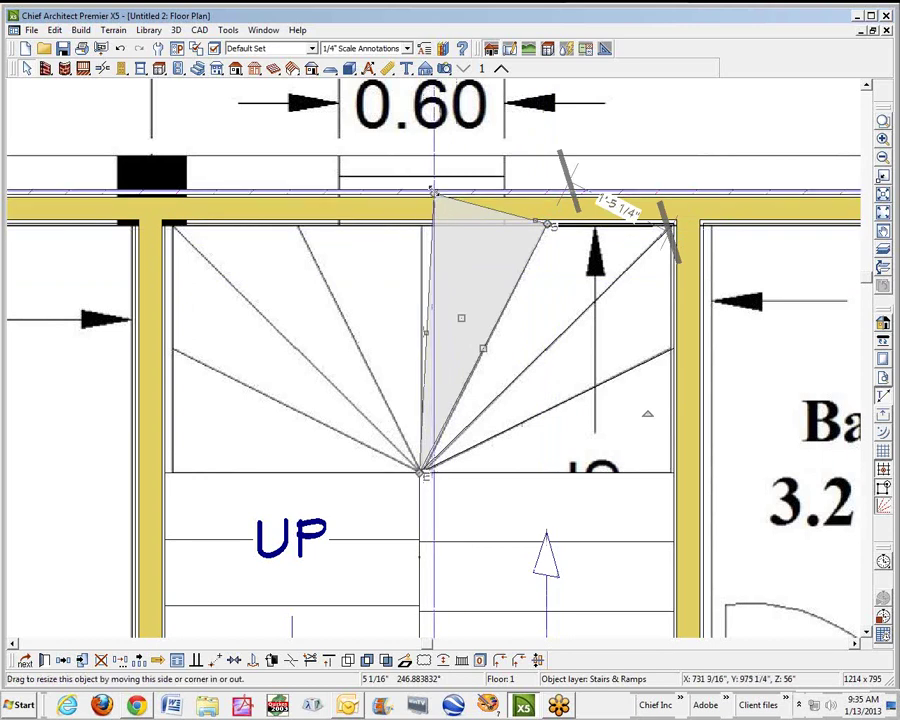
drag(434, 195, 426, 300)
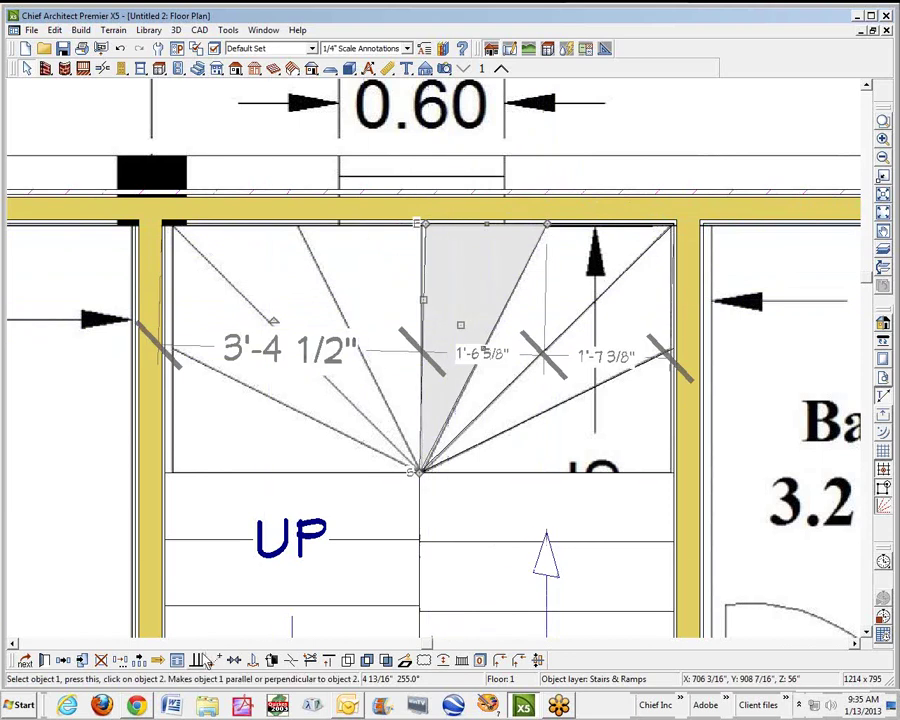
click(424, 250)
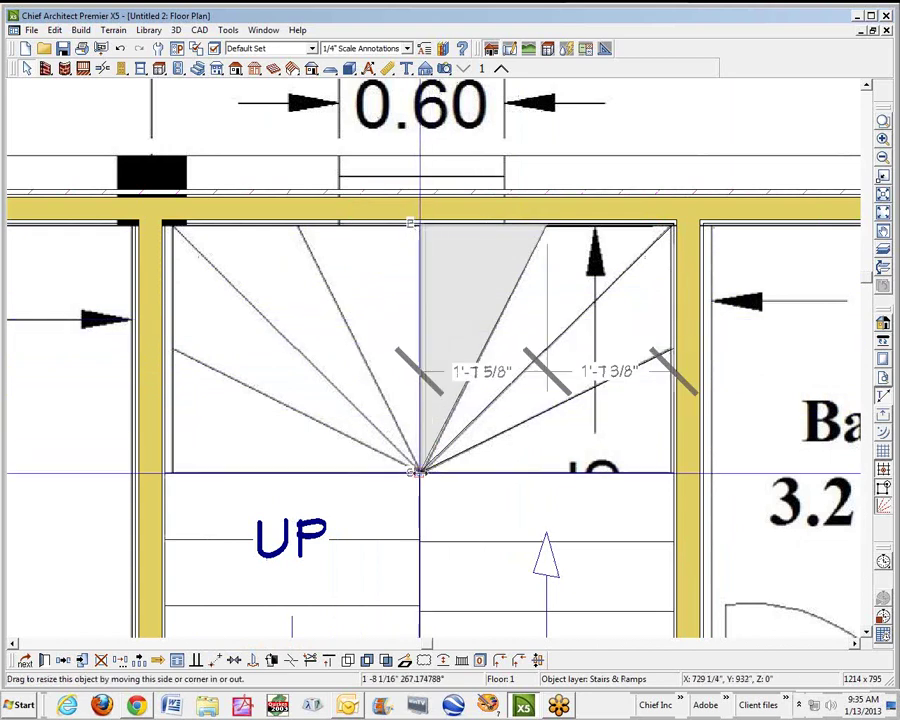
Check the top height and rail settings of the fourth, second and third winder landings
click(45, 661)
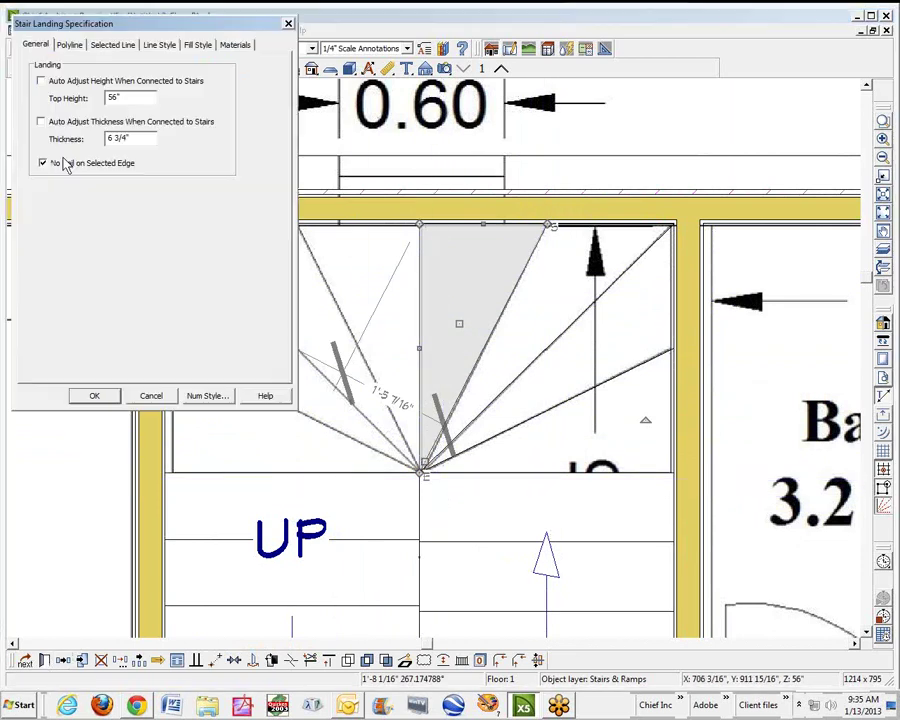
click(151, 398)
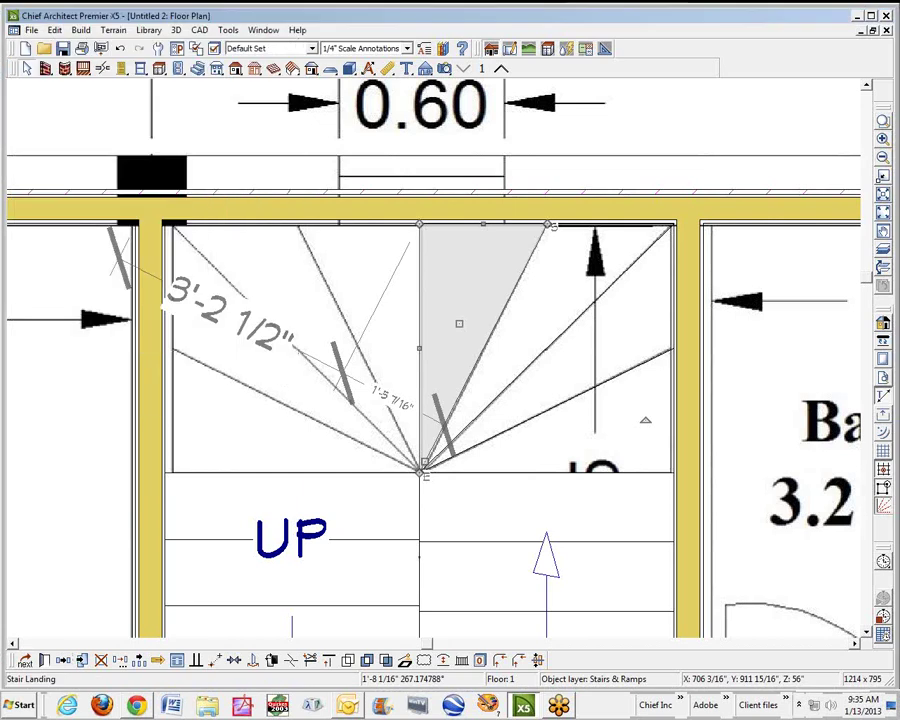
double_click(556, 344)
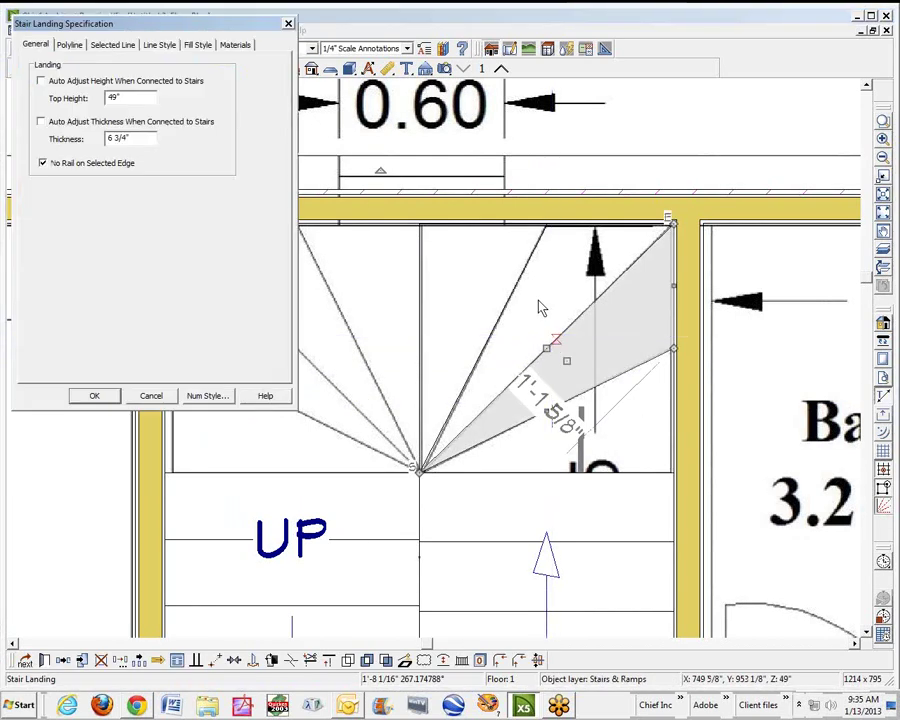
click(151, 396)
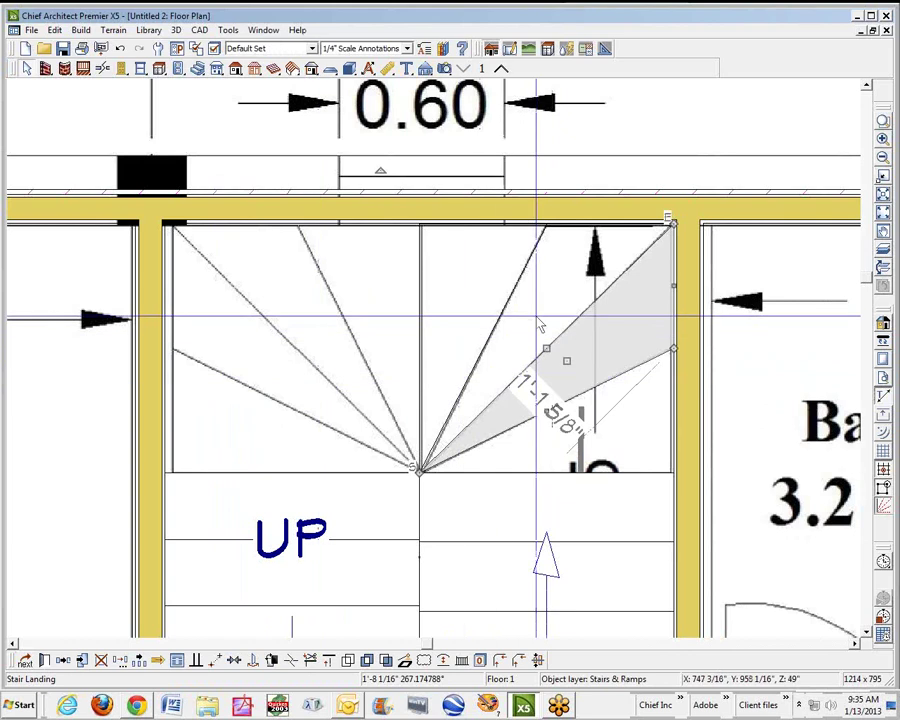
click(545, 240)
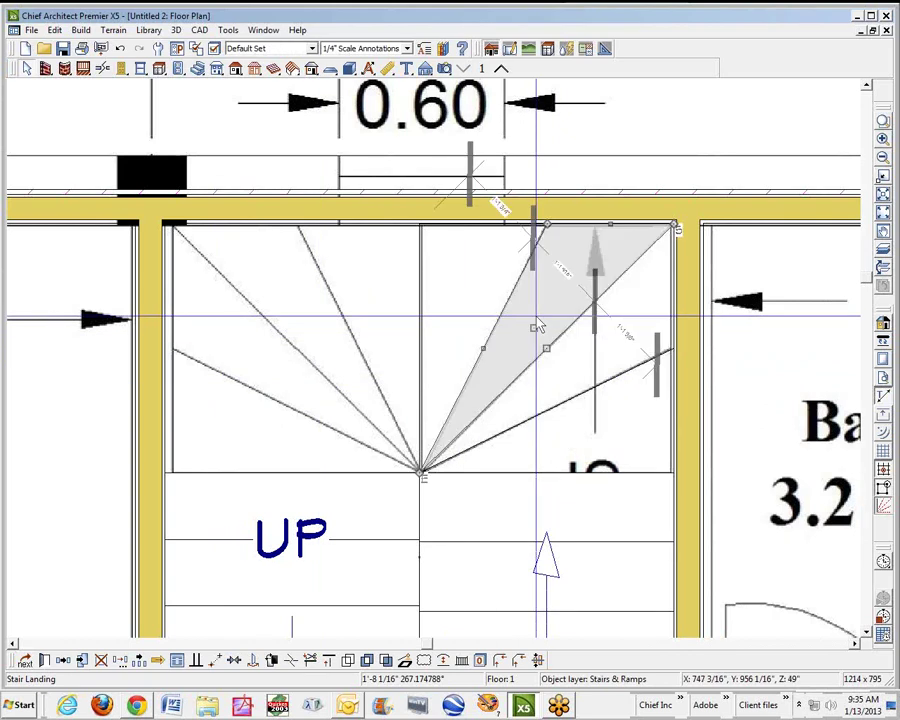
click(46, 661)
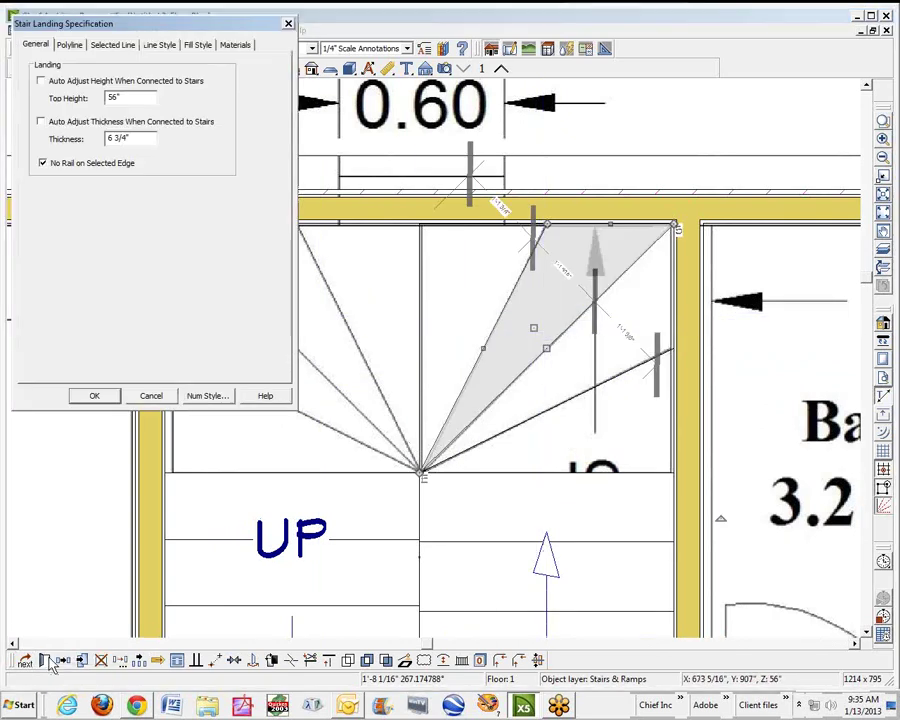
click(151, 396)
key(Escape)
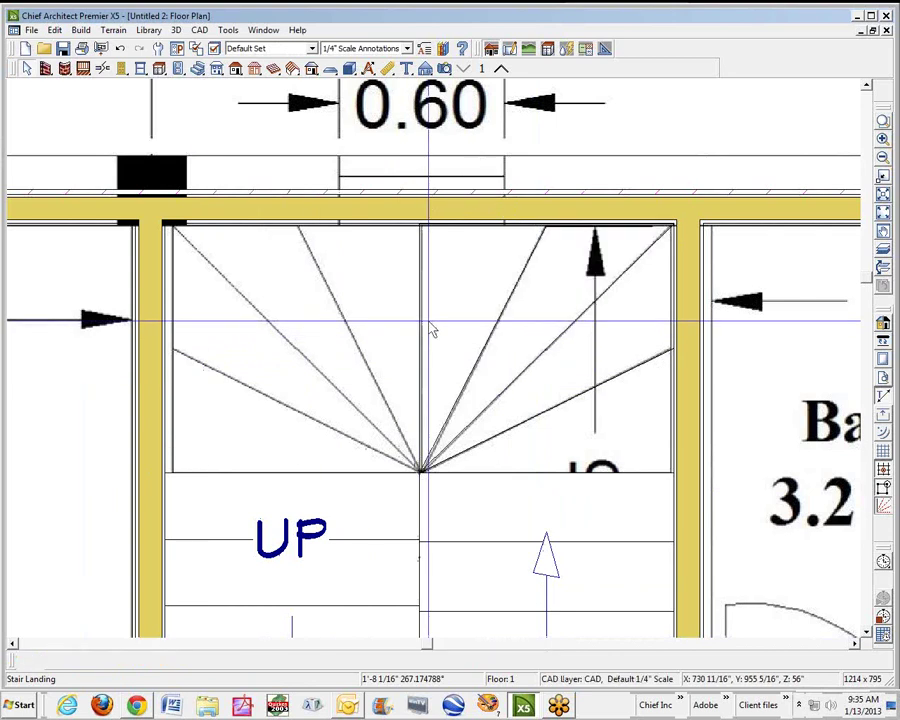
Set the fourth winder landing's top height to 63"
click(432, 330)
click(47, 661)
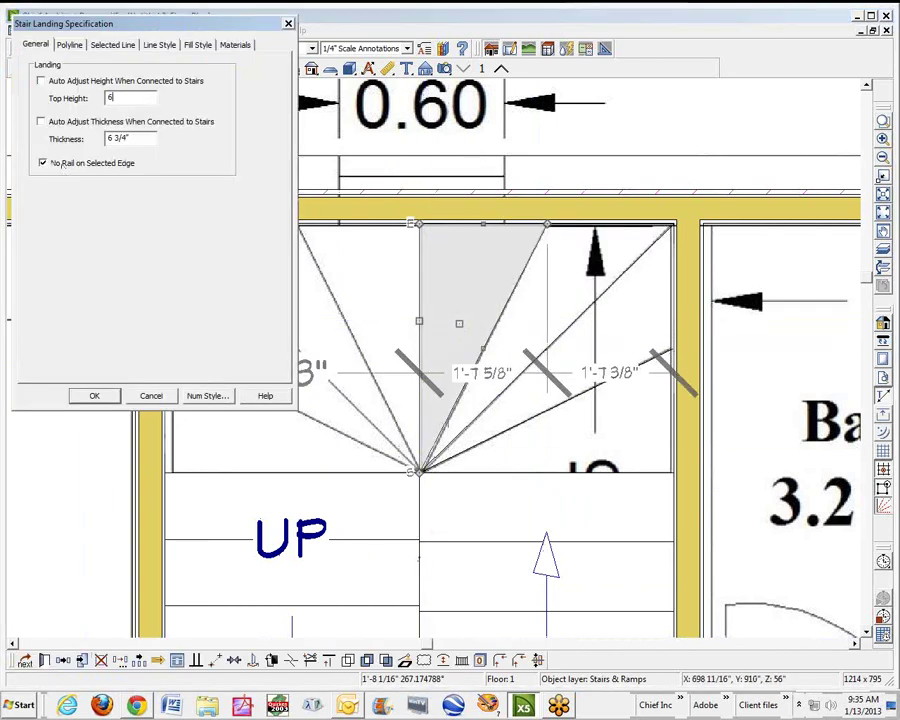
click(92, 397)
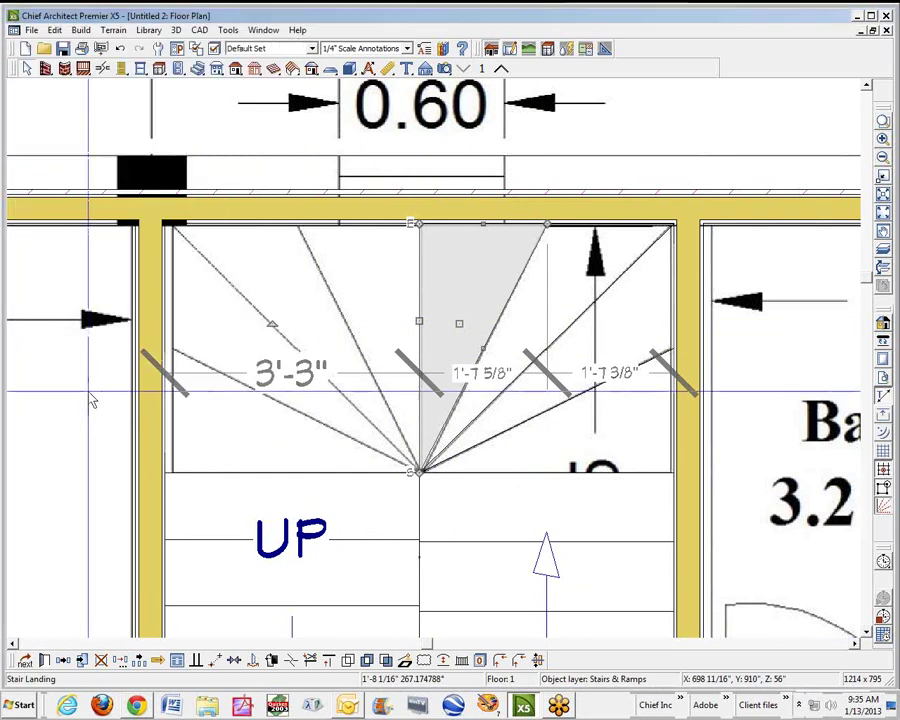
Copy the fourth winder landing to the left of the centre line and reshape its lower and upper corners to fit the fifth winder tread
click(80, 661)
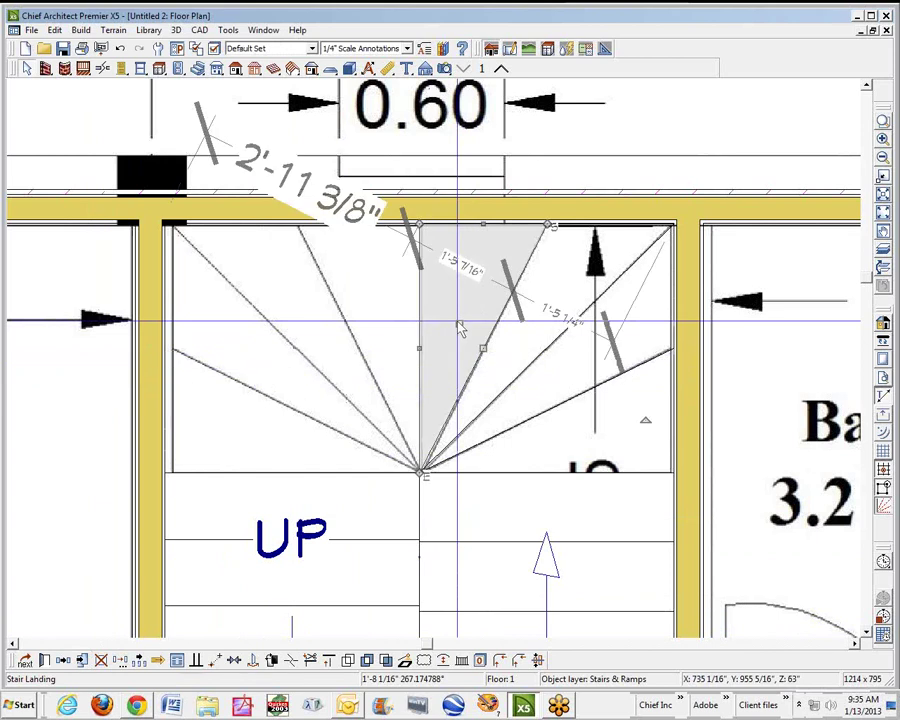
drag(460, 330, 340, 325)
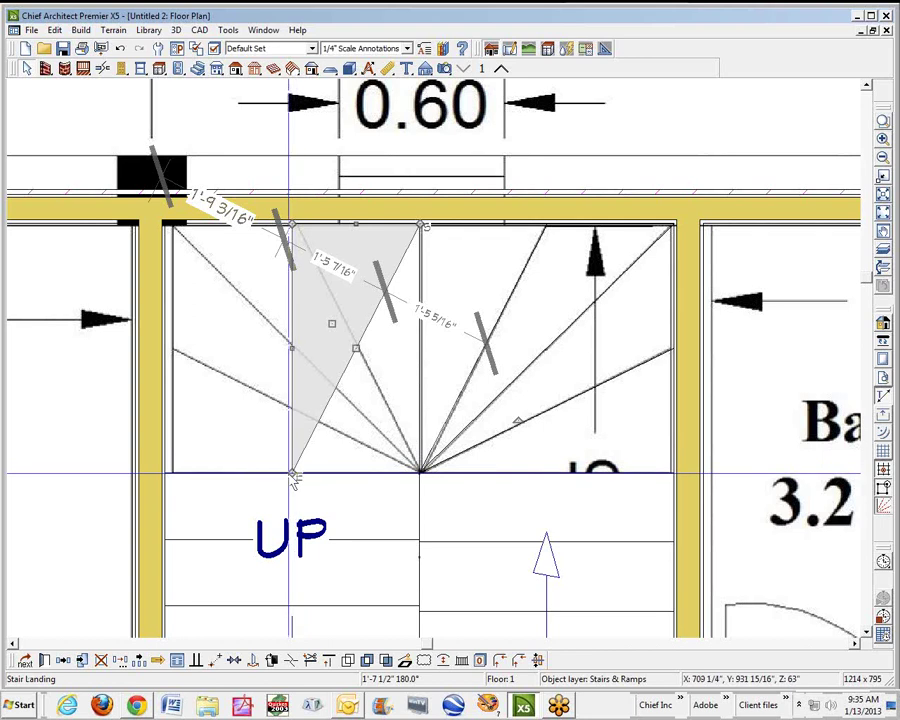
drag(294, 474, 420, 470)
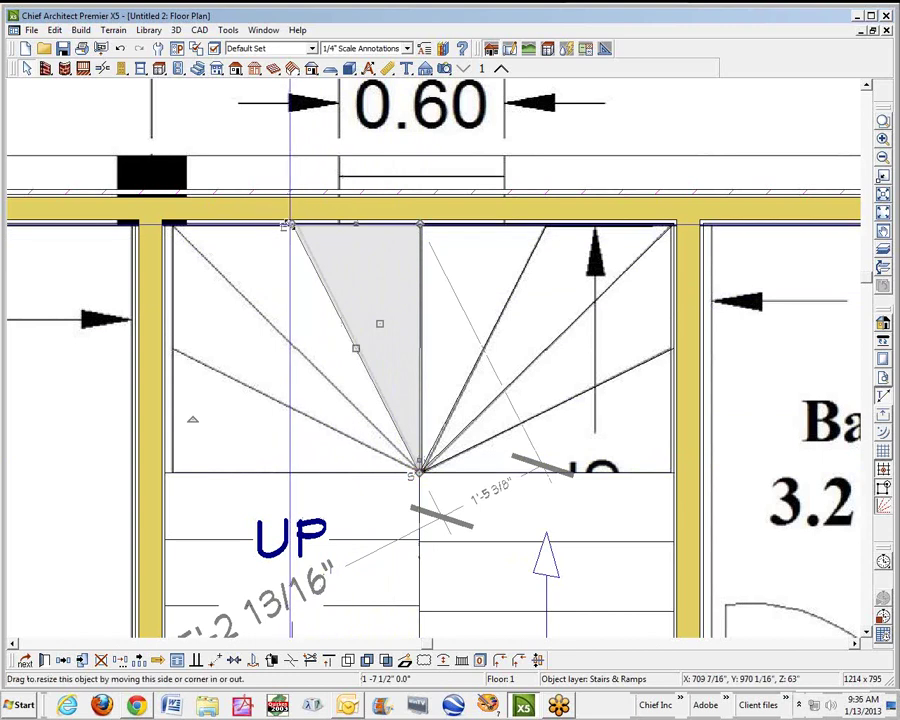
drag(287, 226, 291, 224)
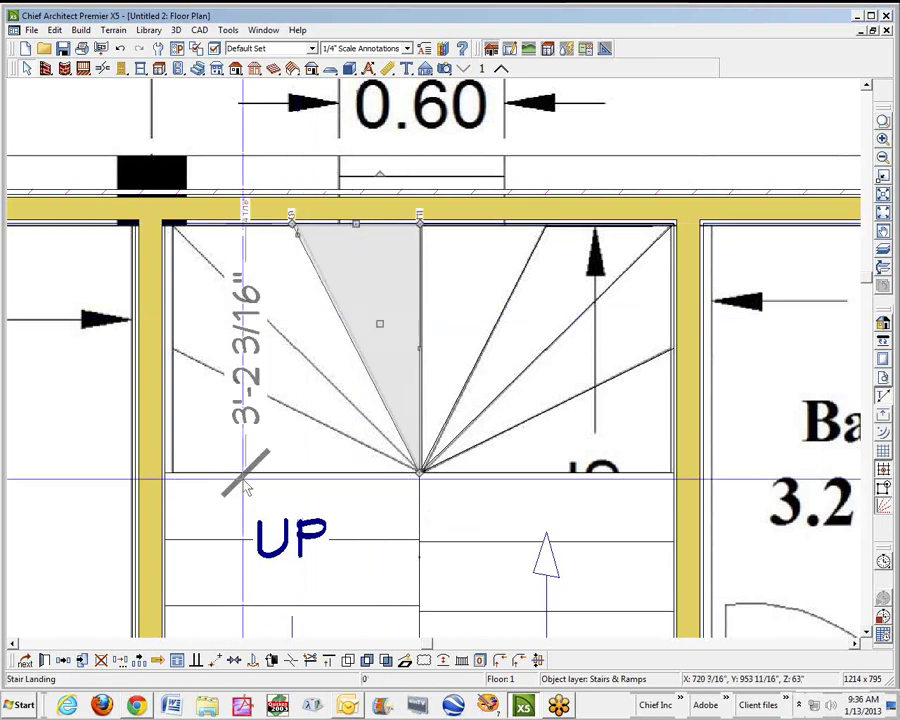
Set the fifth winder landing's top height to 70" and reshape a copy of it into the sixth winder tread, reaching the upper left wall corner
click(44, 662)
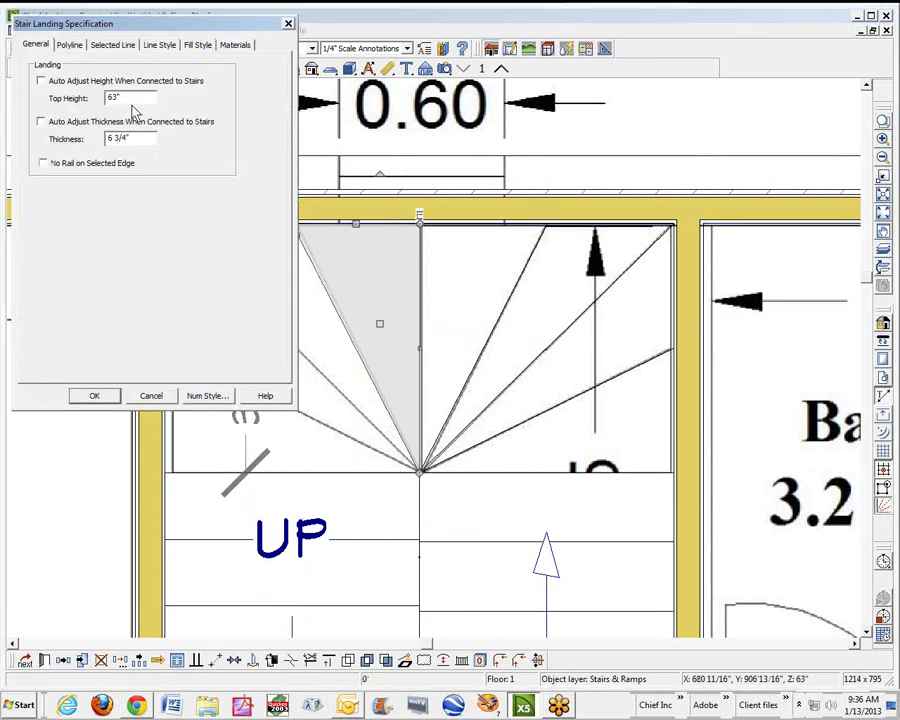
text(70)
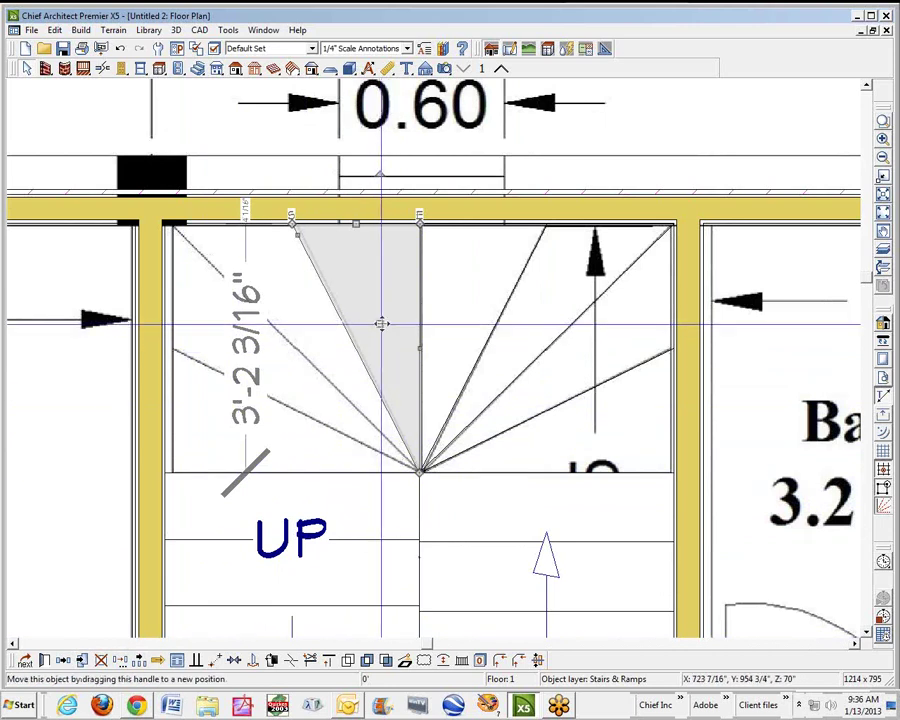
drag(381, 323, 260, 320)
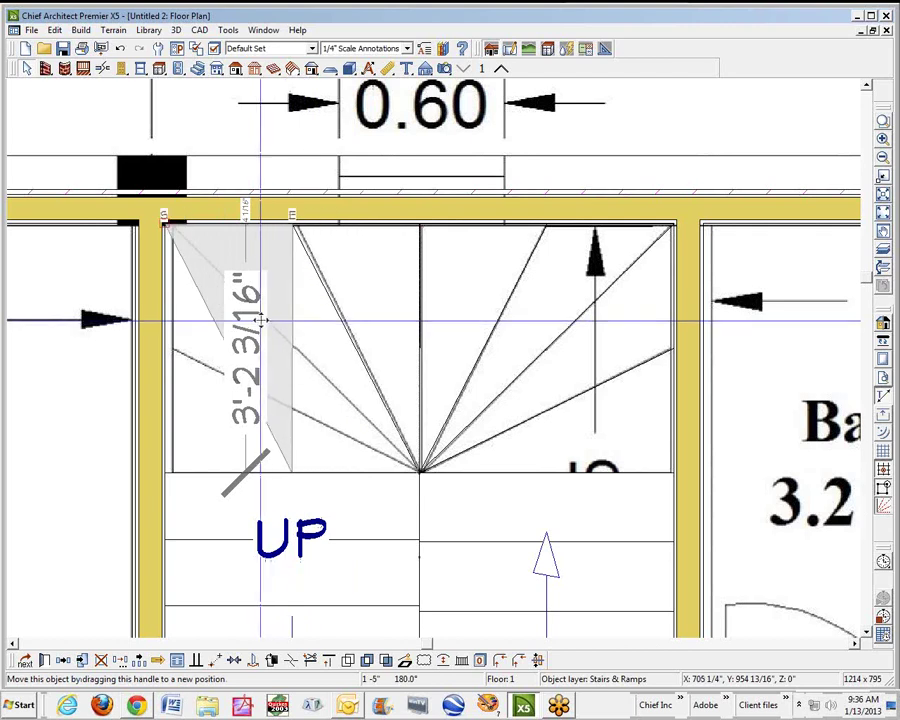
drag(172, 470, 418, 470)
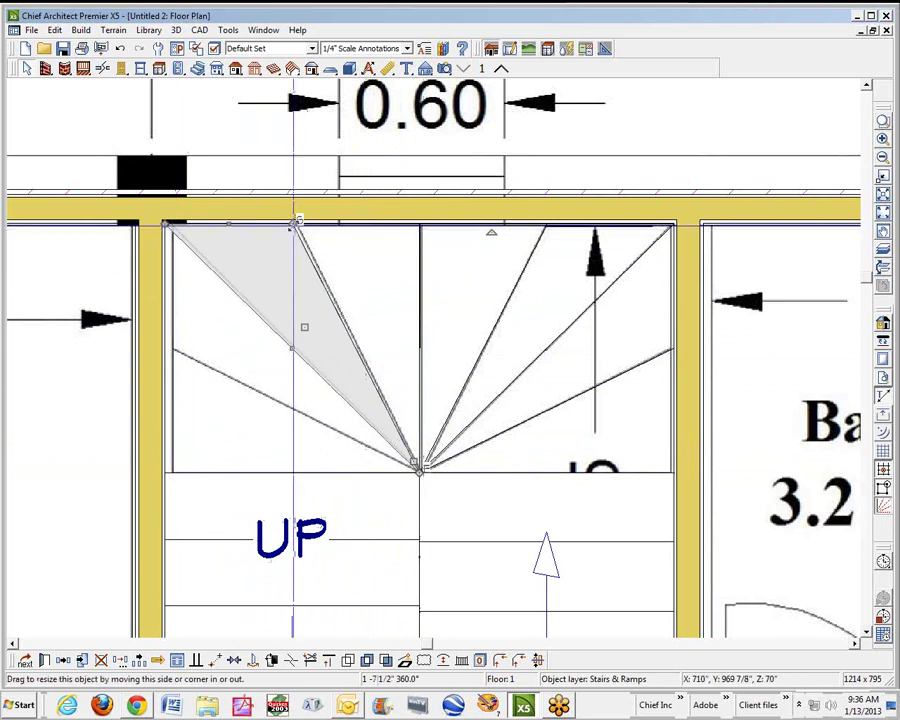
click(294, 221)
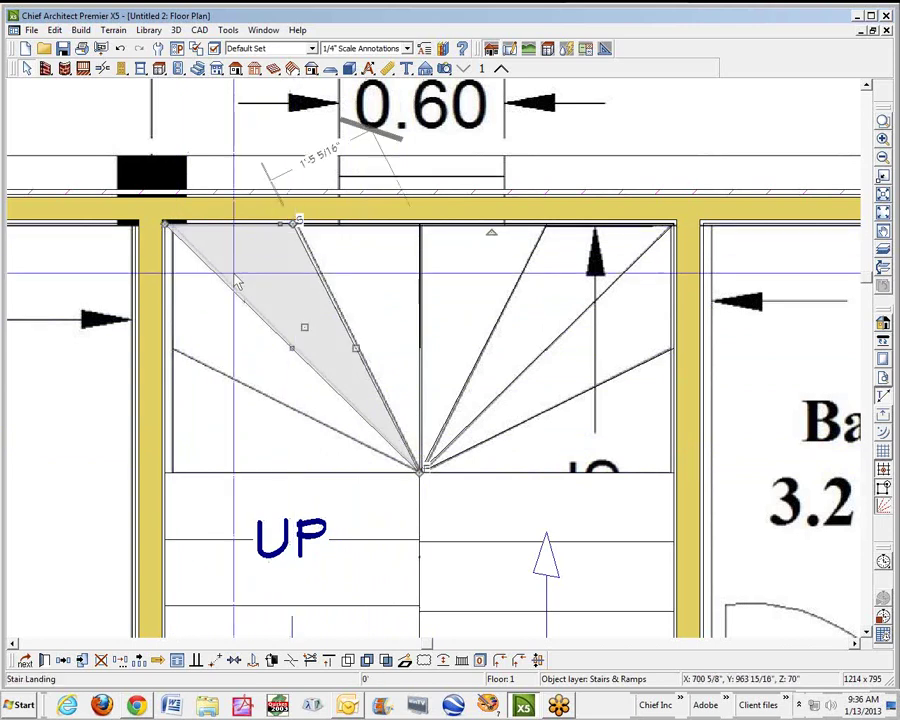
Set the sixth winder landing's top height to 77"
click(46, 661)
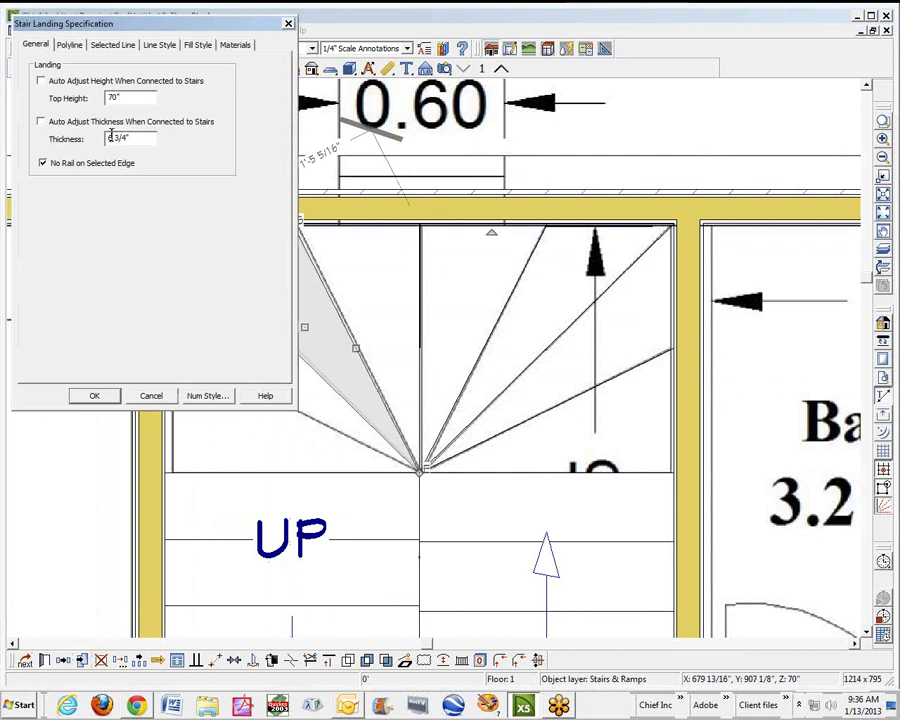
double_click(134, 97)
text(77)
click(94, 396)
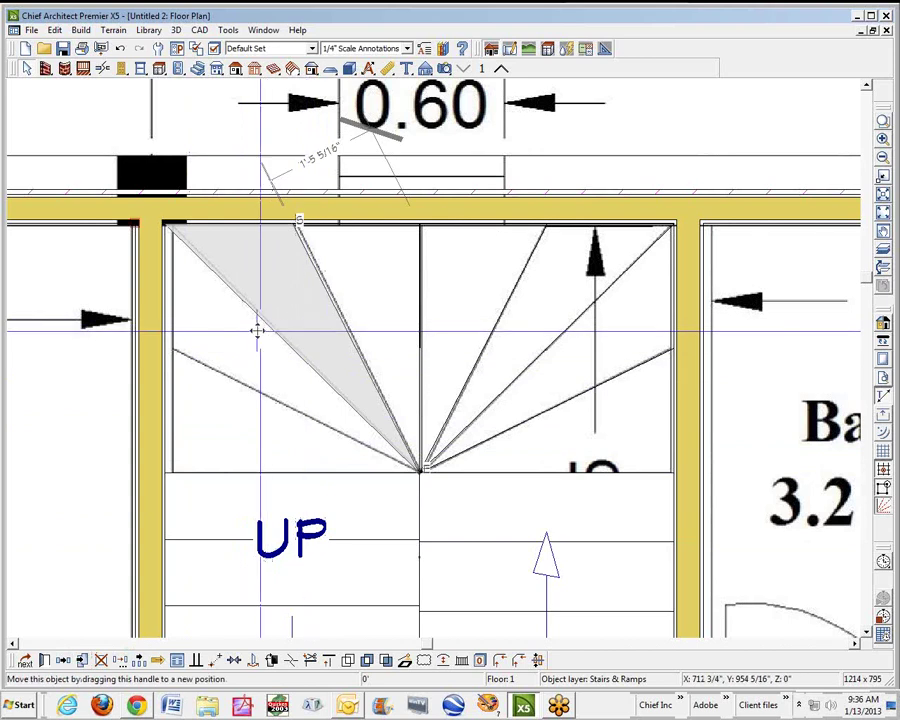
Copy the sixth winder landing down and left, and reshape the copy's corners to fit the seventh winder tread along the left wall
click(302, 328)
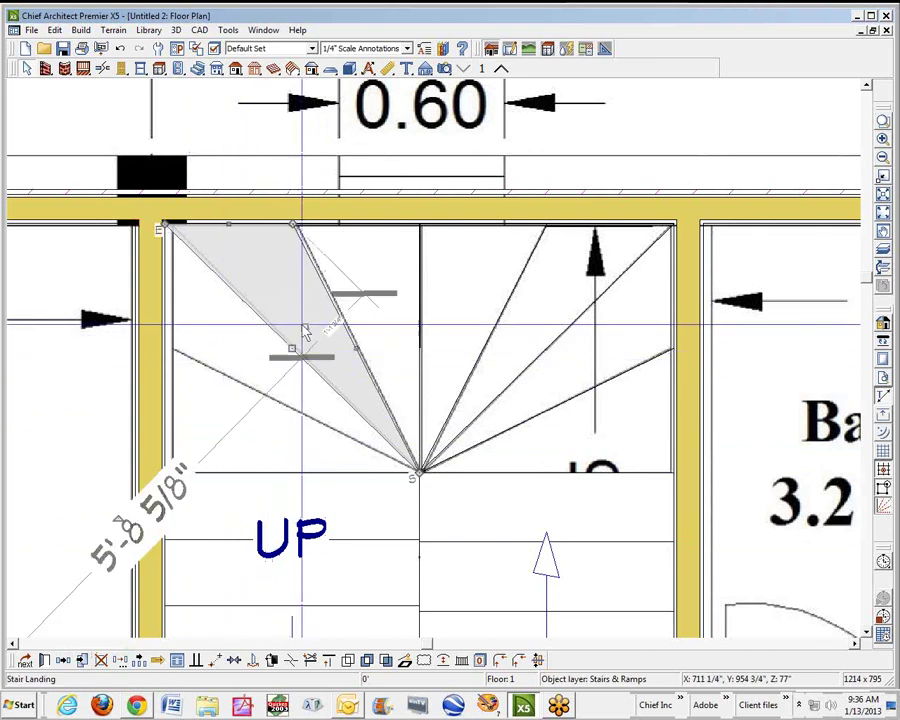
drag(305, 328, 249, 338)
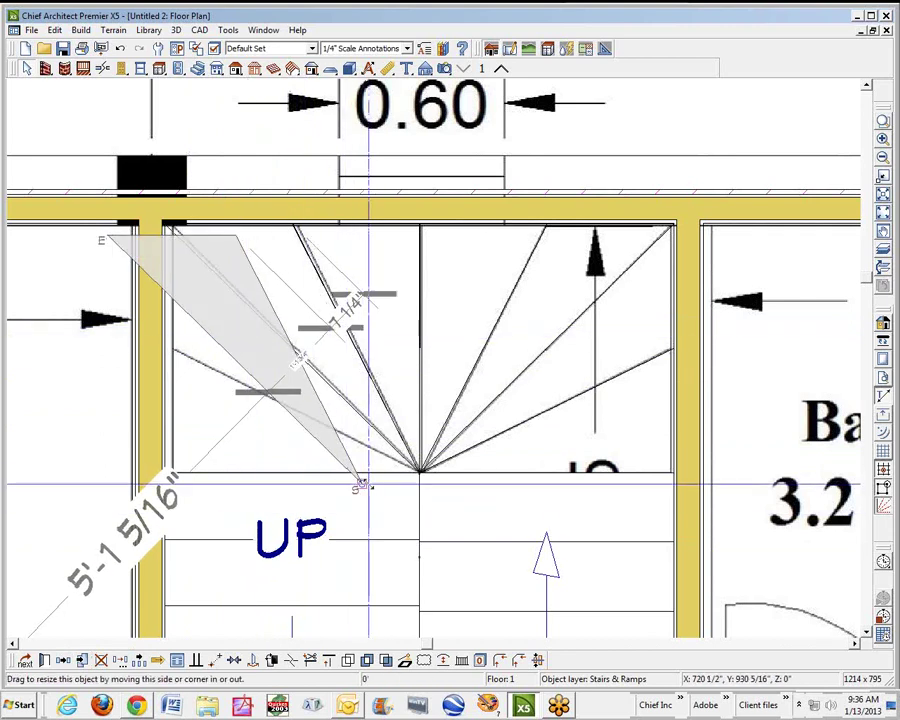
drag(362, 485, 418, 466)
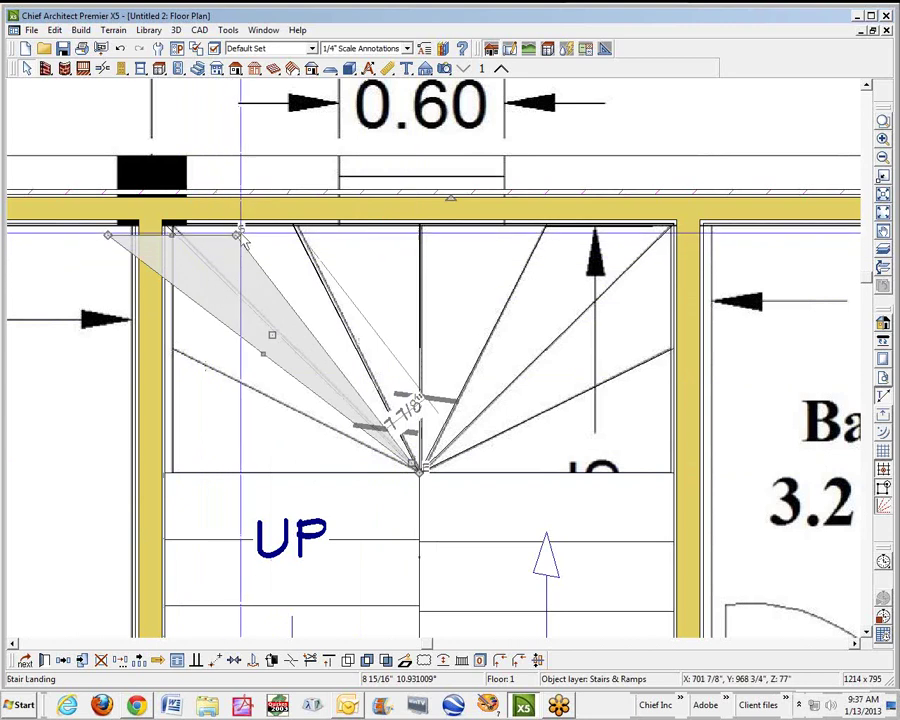
drag(240, 234, 168, 224)
drag(108, 237, 170, 410)
key(Escape)
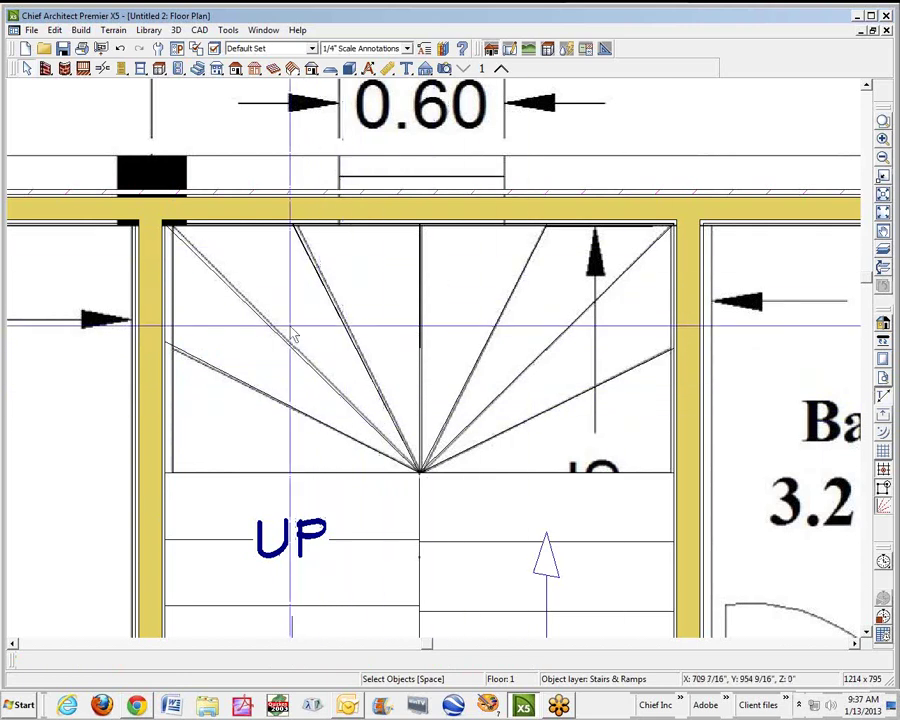
Copy the seventh winder landing in place and reshape the copy's corners to fit the eighth winder tread between the left wall and upper flight
right_click(286, 400)
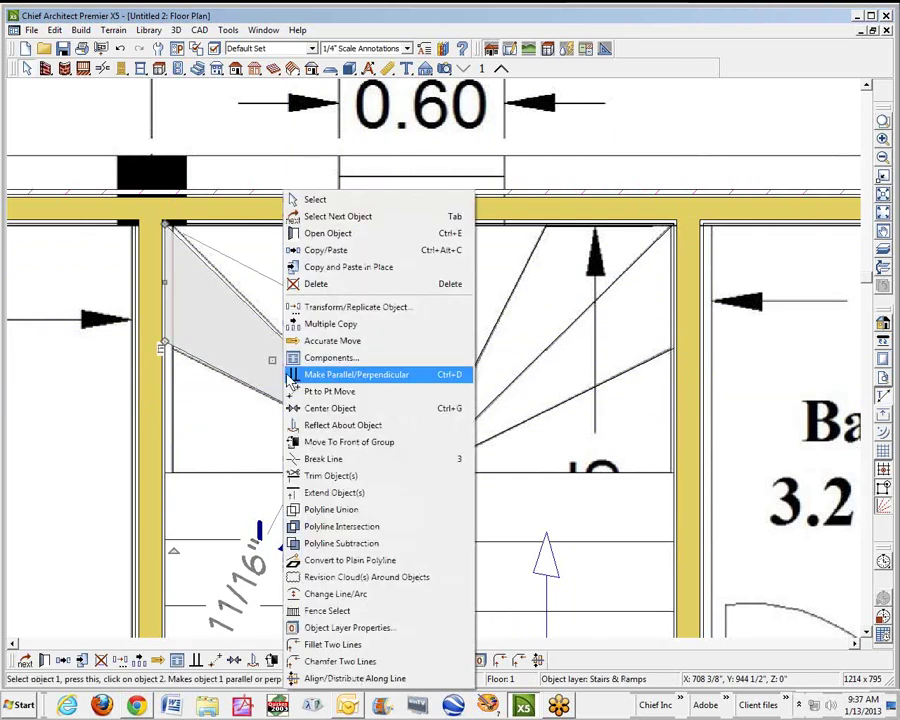
click(350, 266)
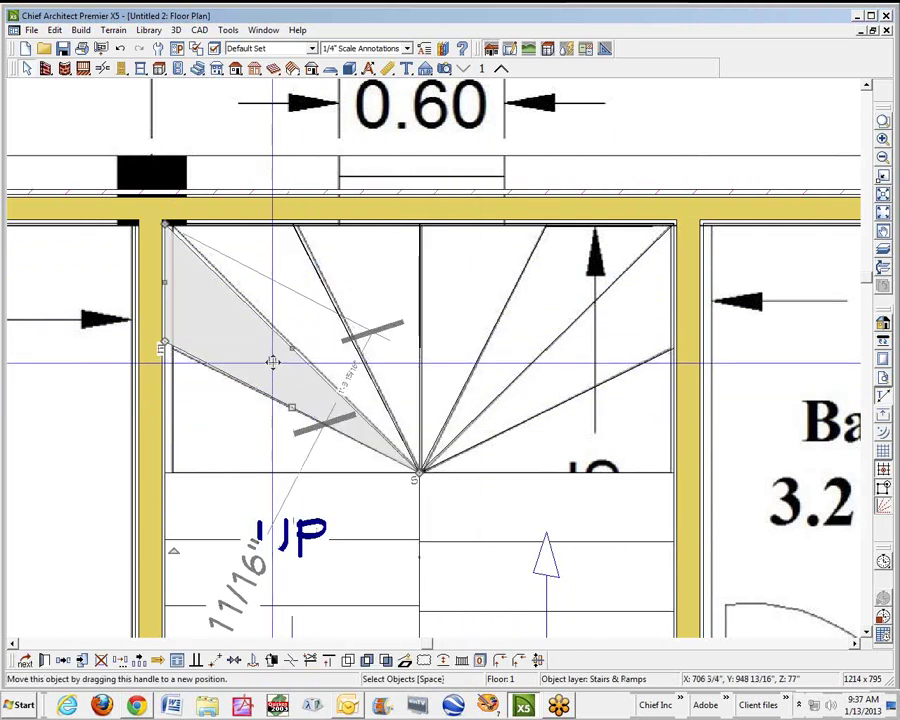
drag(272, 361, 249, 446)
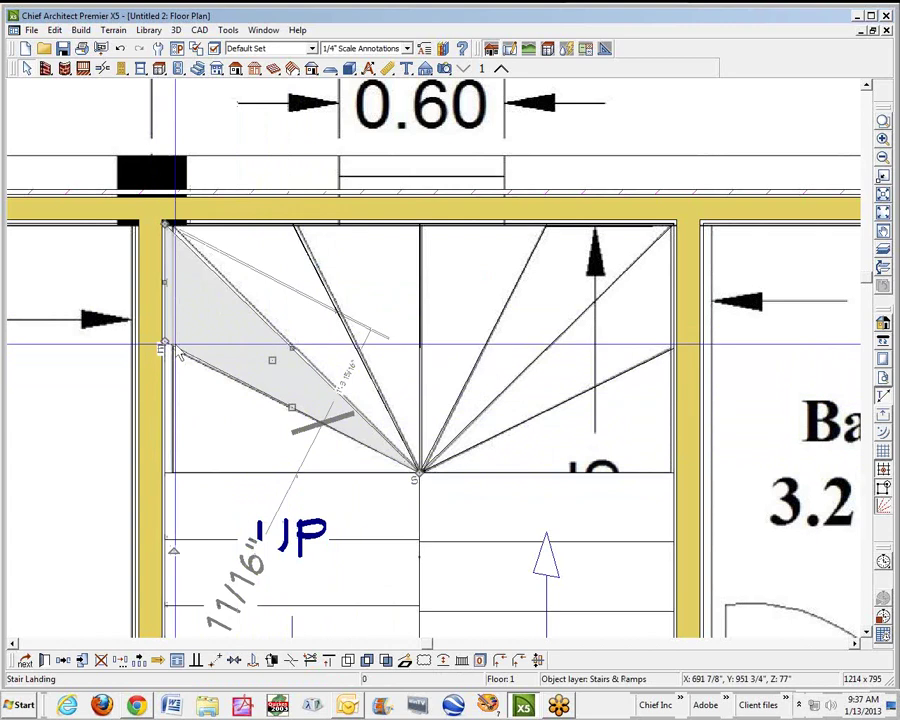
drag(160, 346, 160, 470)
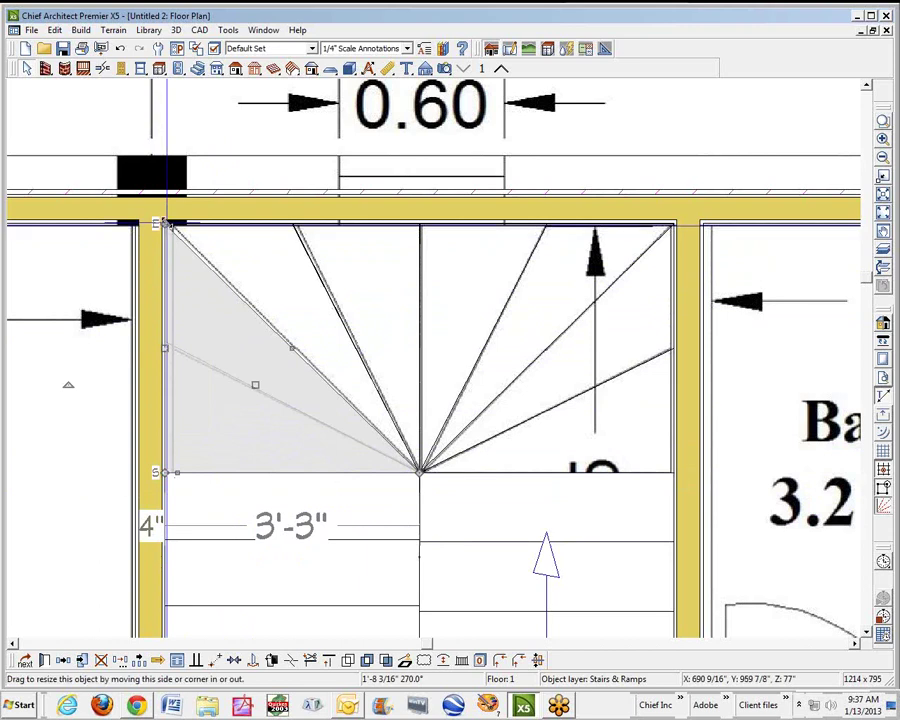
drag(165, 222, 162, 338)
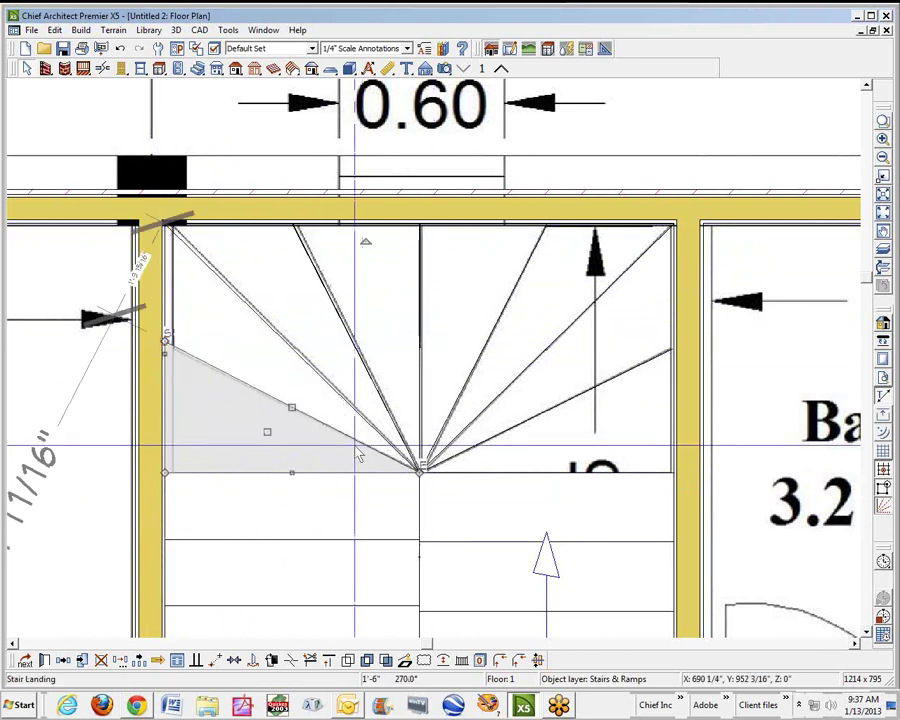
key(Escape)
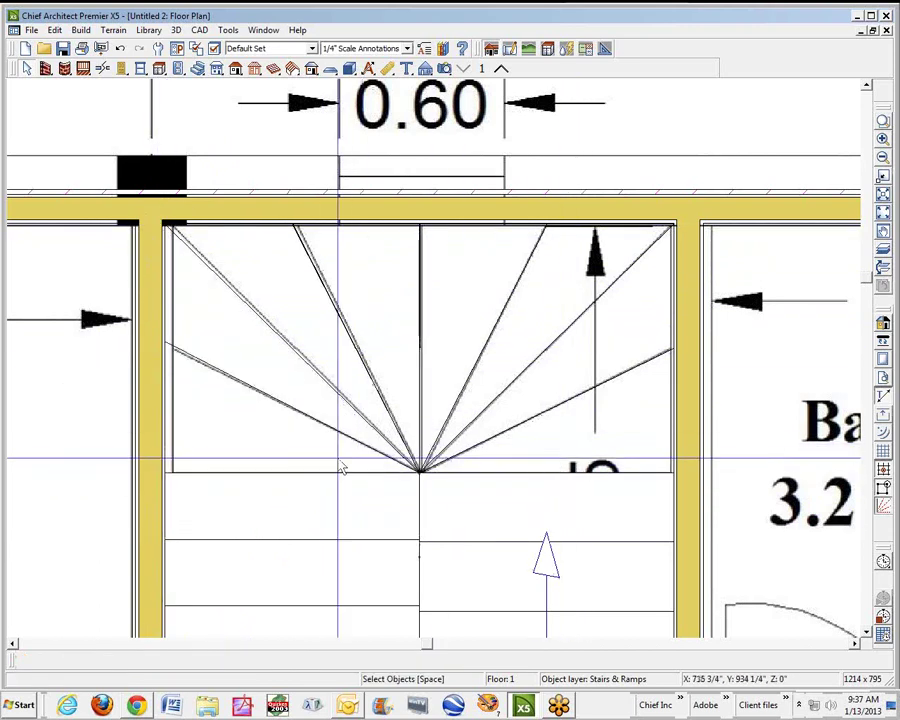
Review the upper straight flight's staircase specification and close it without changes
click(297, 478)
key(Escape)
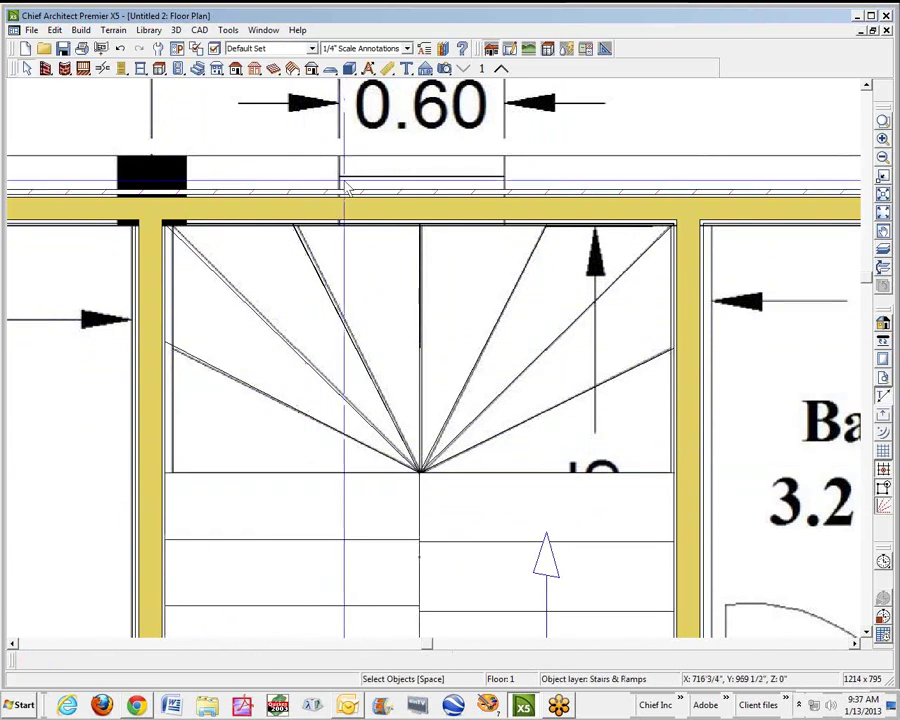
click(364, 526)
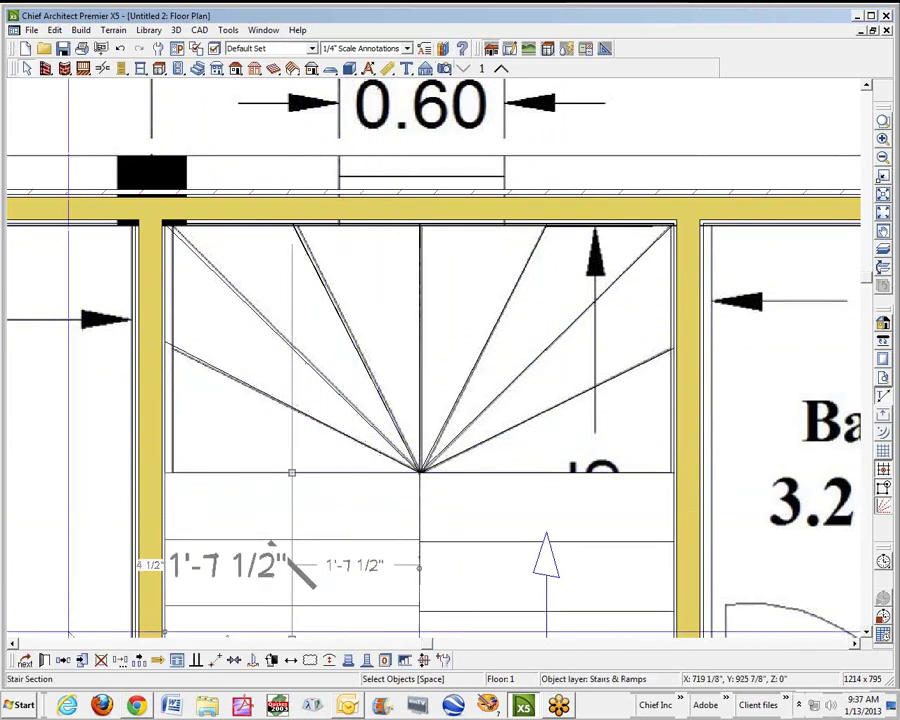
click(46, 662)
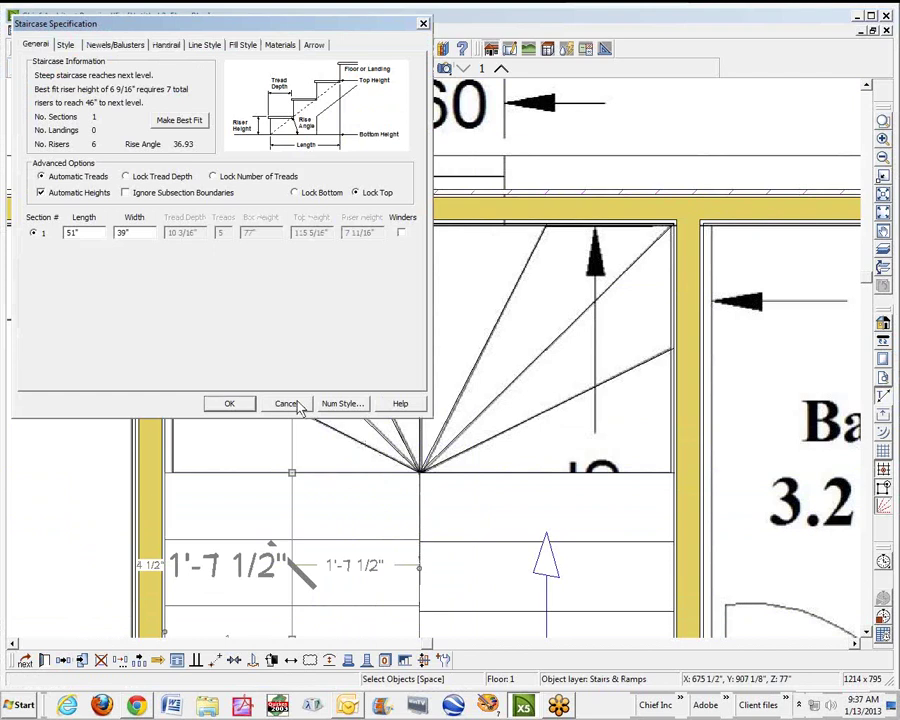
click(287, 403)
key(Escape)
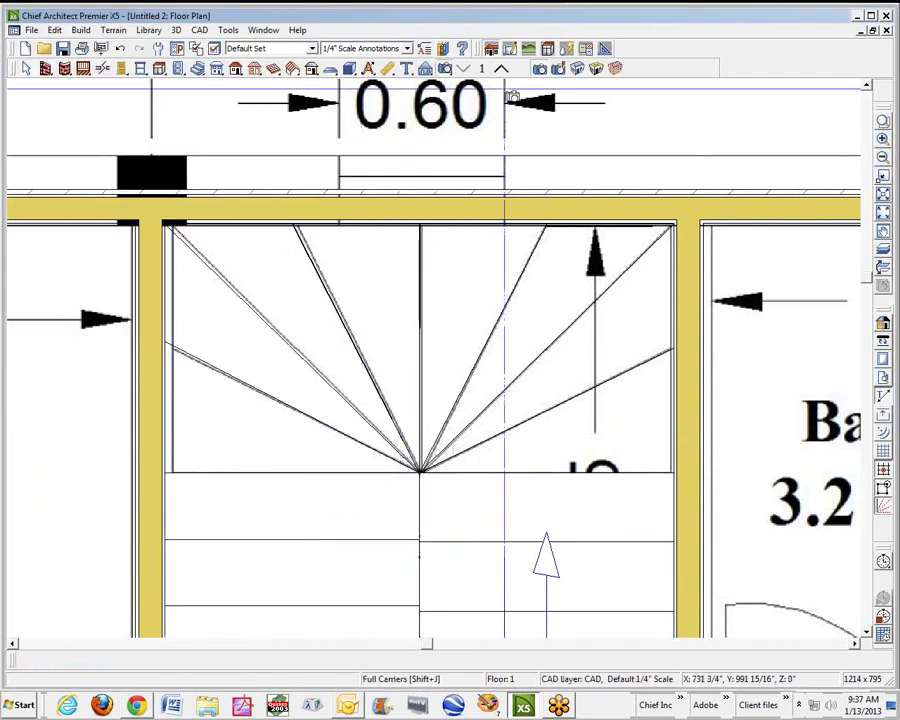
Create a 3D floor overview and examine the winder treads and upper flight from above
click(584, 70)
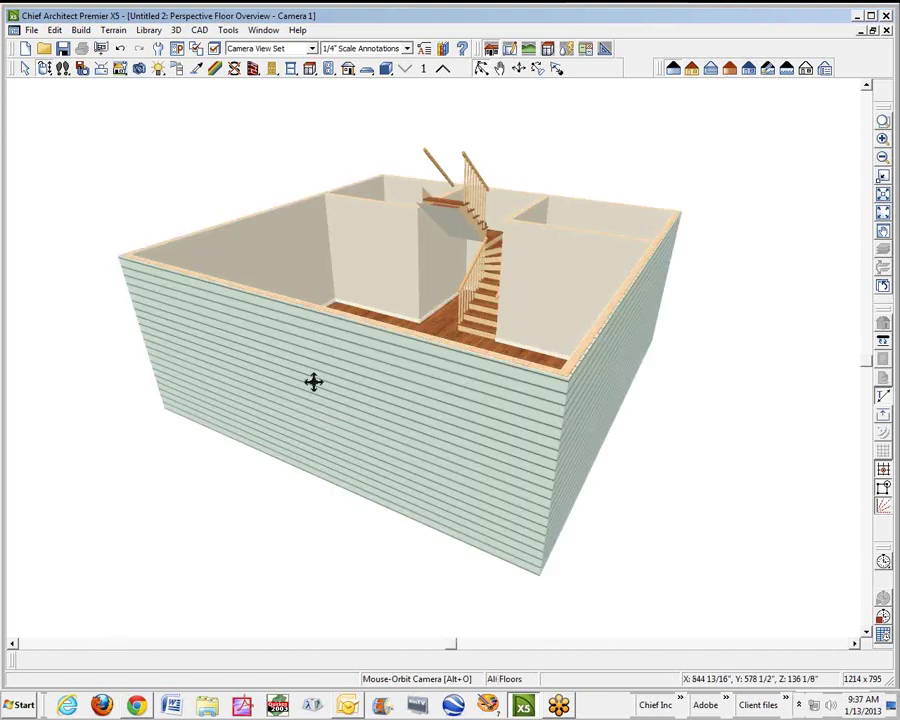
drag(313, 380, 291, 545)
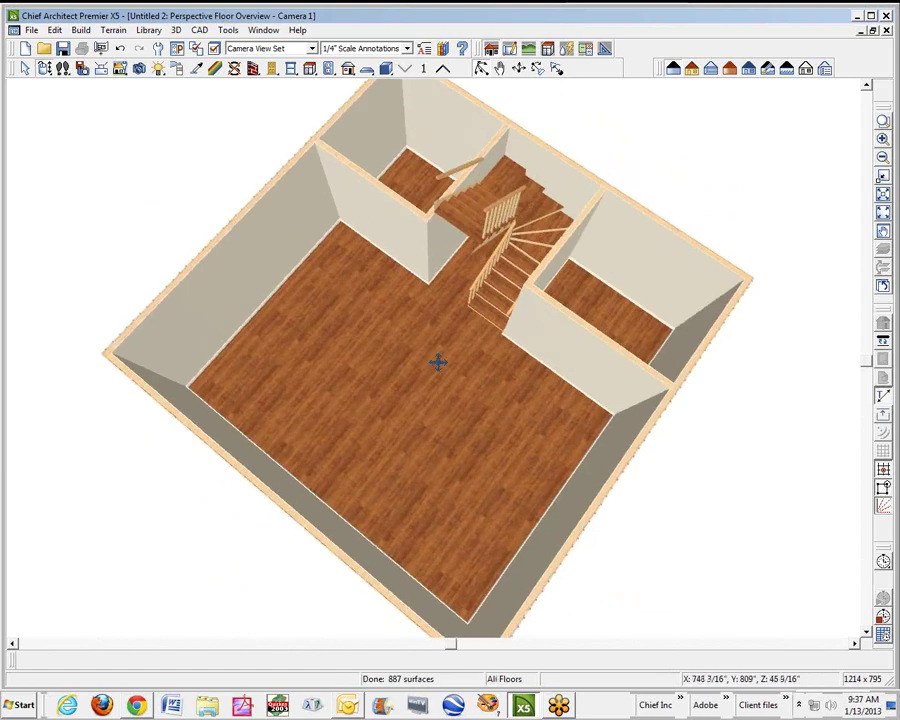
scroll(540, 200, up, 6)
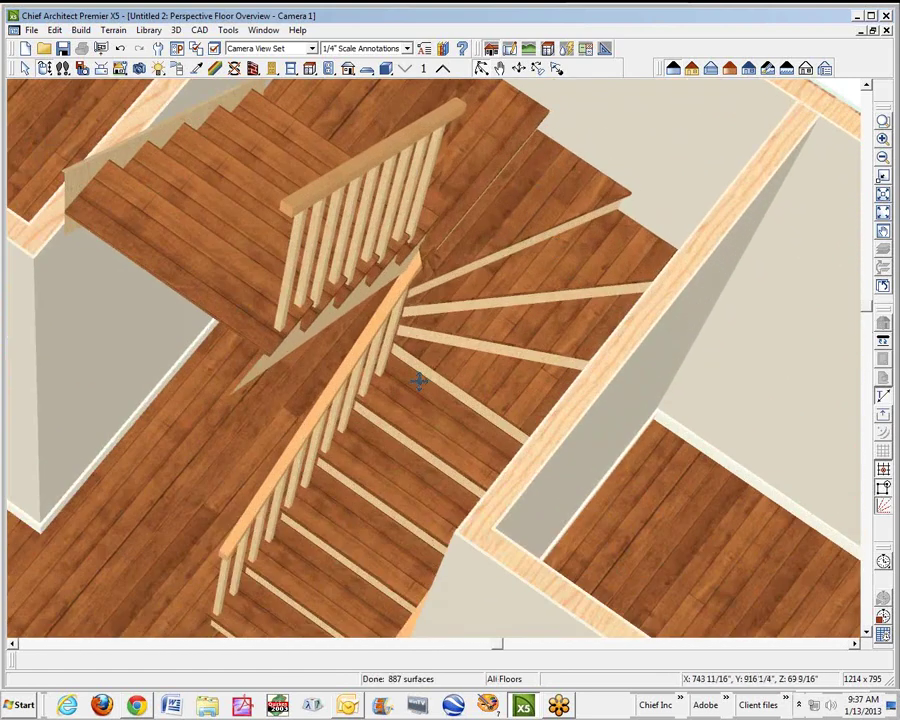
scroll(464, 208, down, 2)
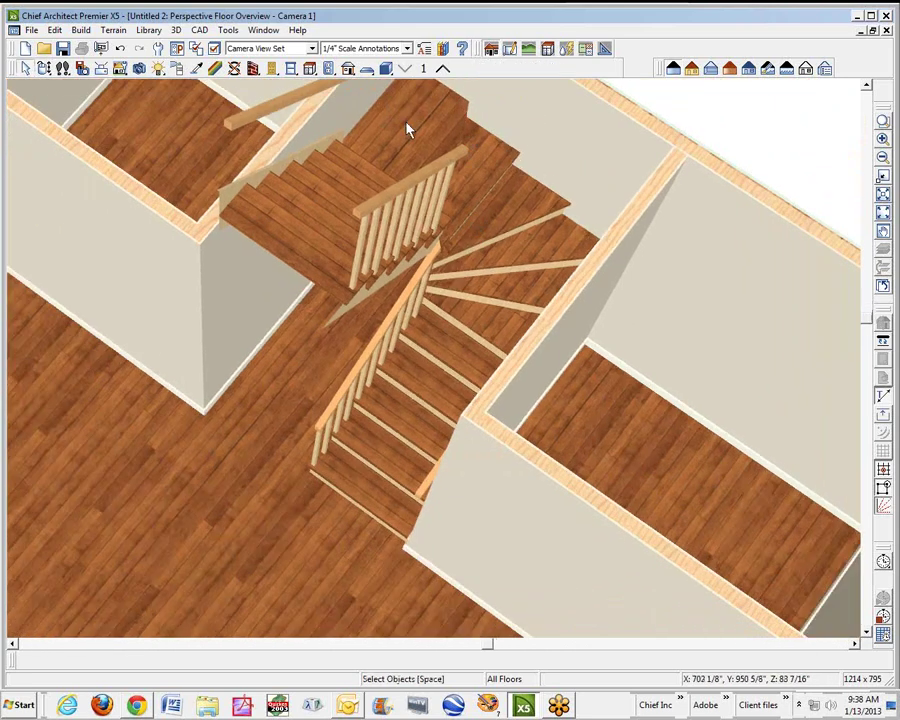
click(420, 130)
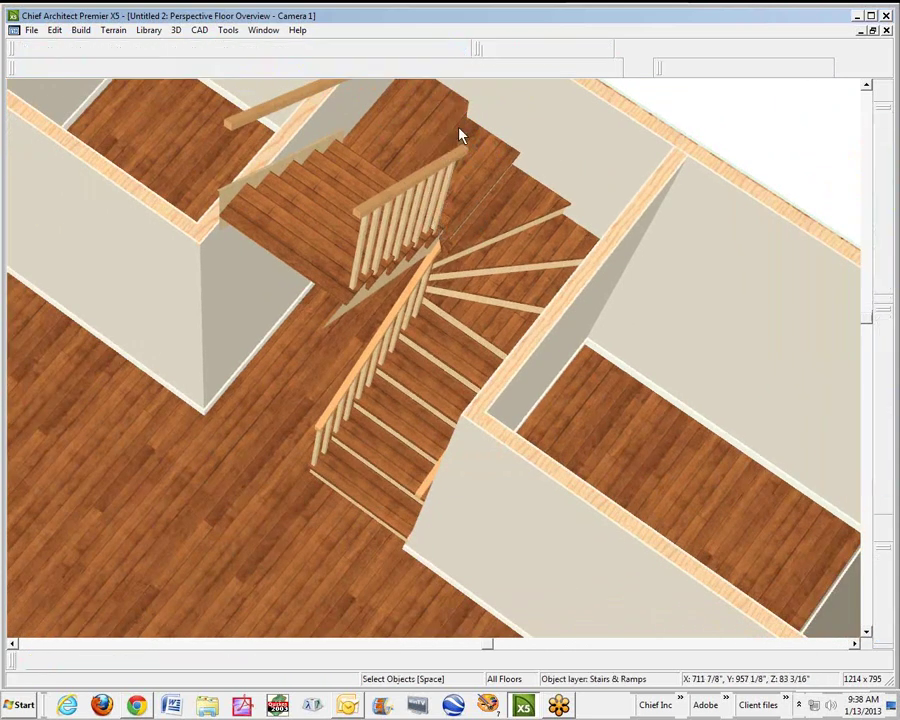
Return to the floor plan and check the outlines of the fifth and seventh winder landings
key(ctrl+Tab)
key(space)
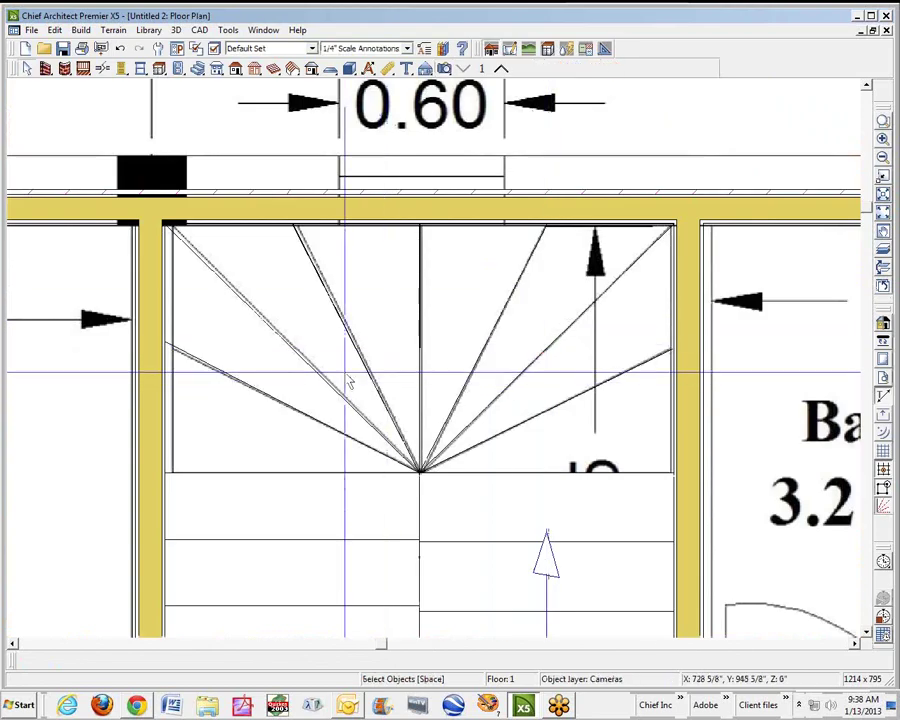
click(352, 374)
drag(393, 341, 356, 349)
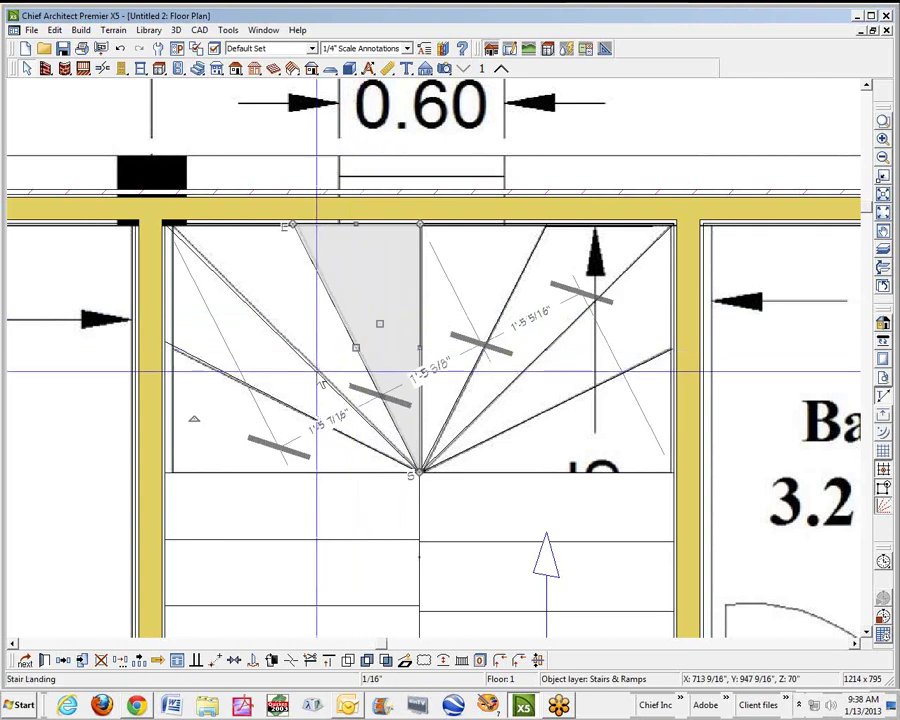
key(Escape)
click(326, 378)
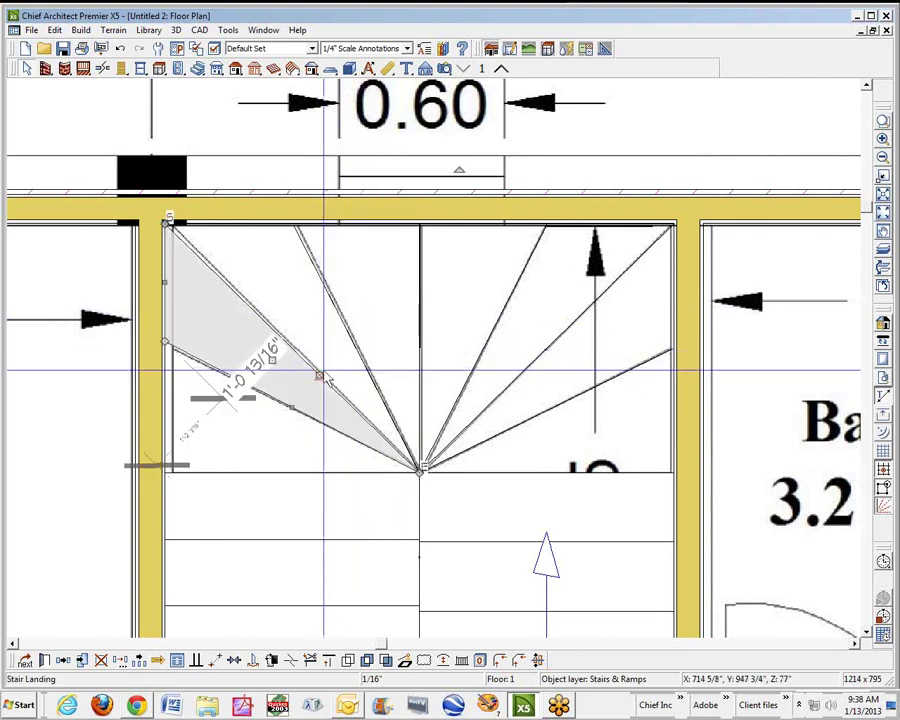
mouse_move(326, 378)
mouse_down()
mouse_move(342, 379)
mouse_move(322, 378)
mouse_move(290, 345)
mouse_up()
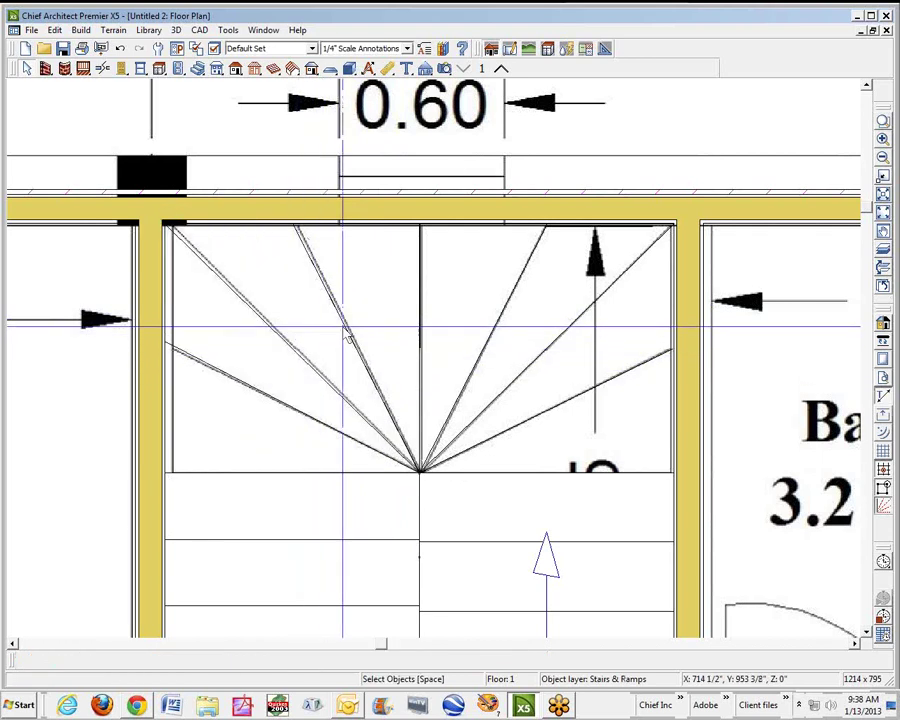
Inspect in the 3D overview how the seventh and eighth winder landings meet in height near the upper flight
key(F9)
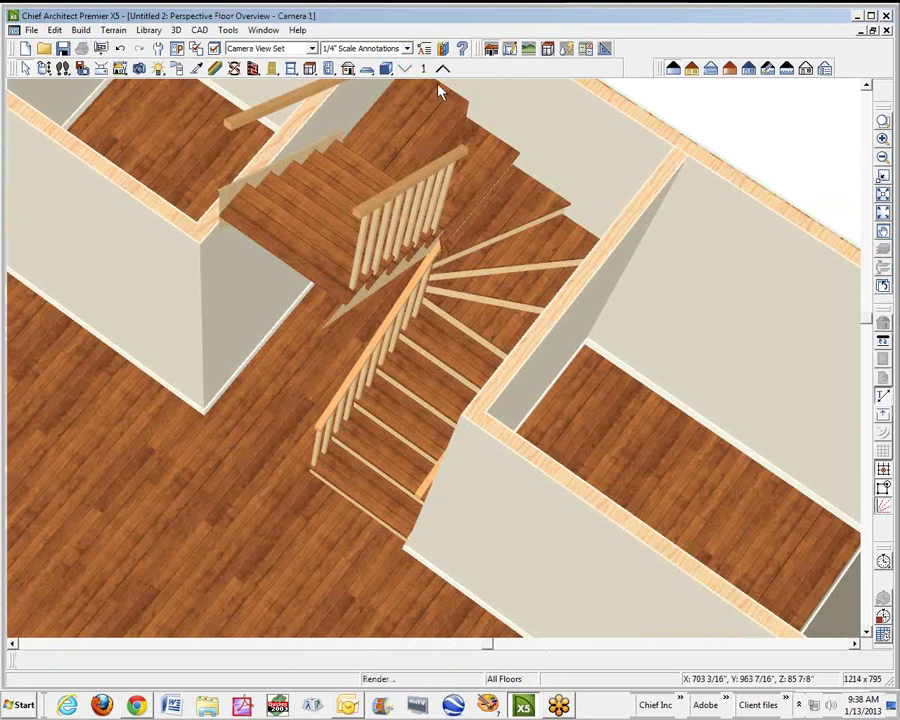
scroll(438, 92, up, 2)
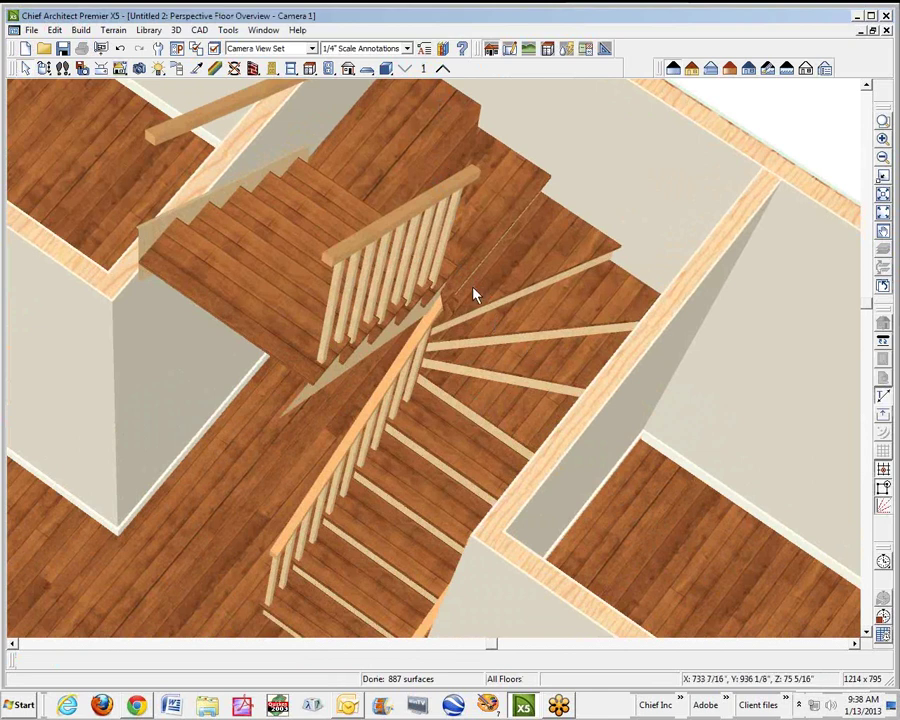
click(867, 87)
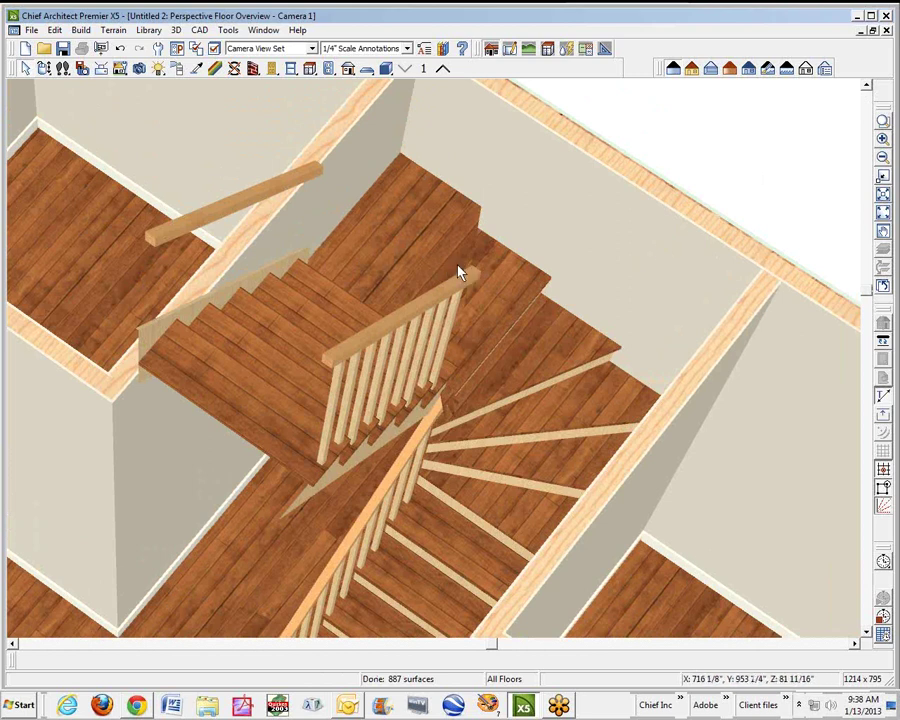
click(414, 226)
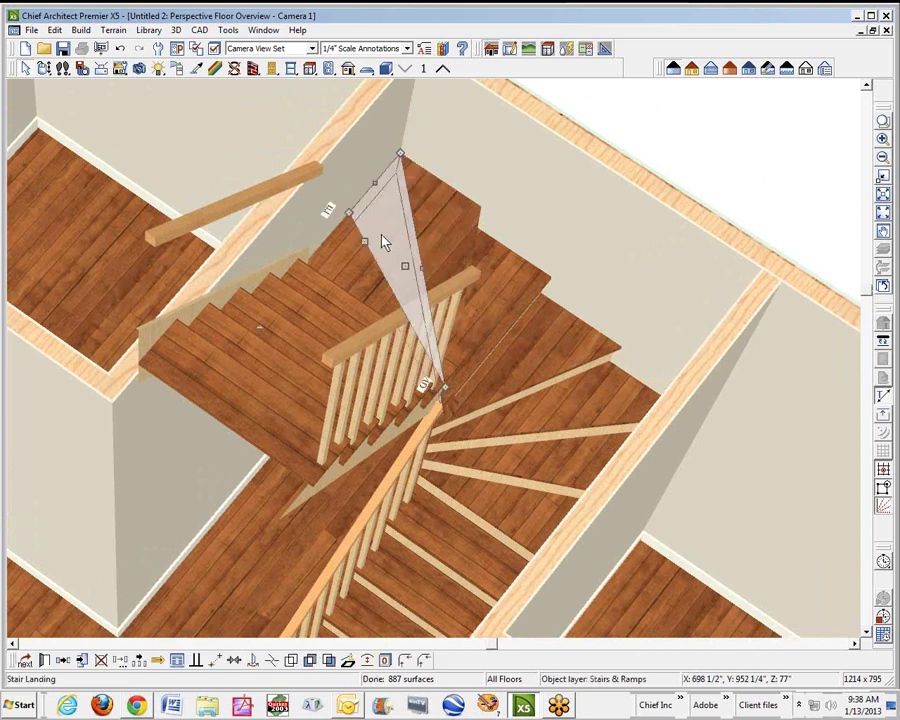
drag(382, 238, 358, 271)
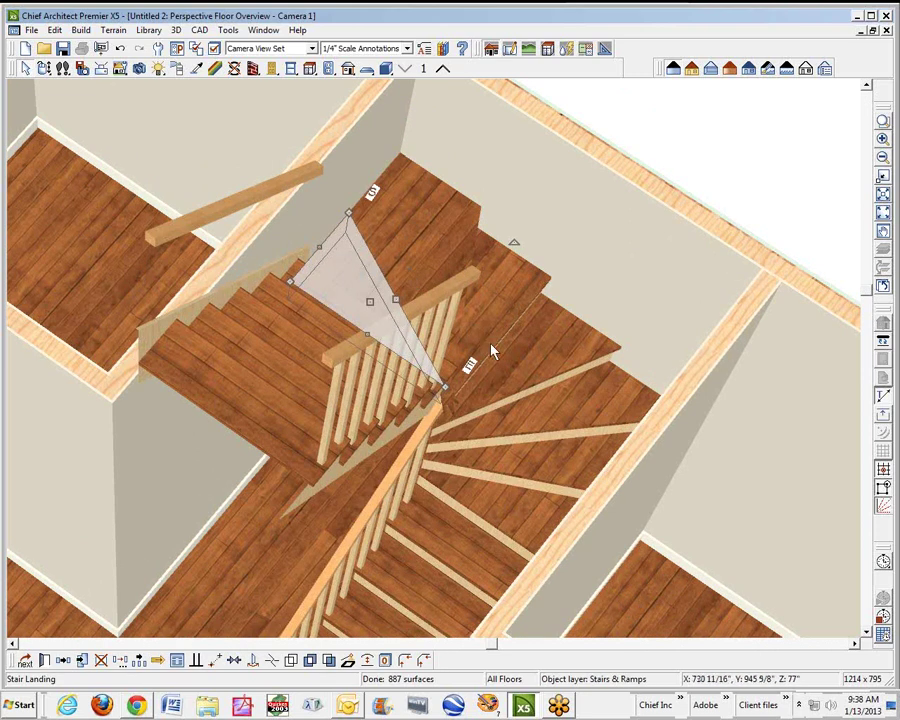
key(Delete)
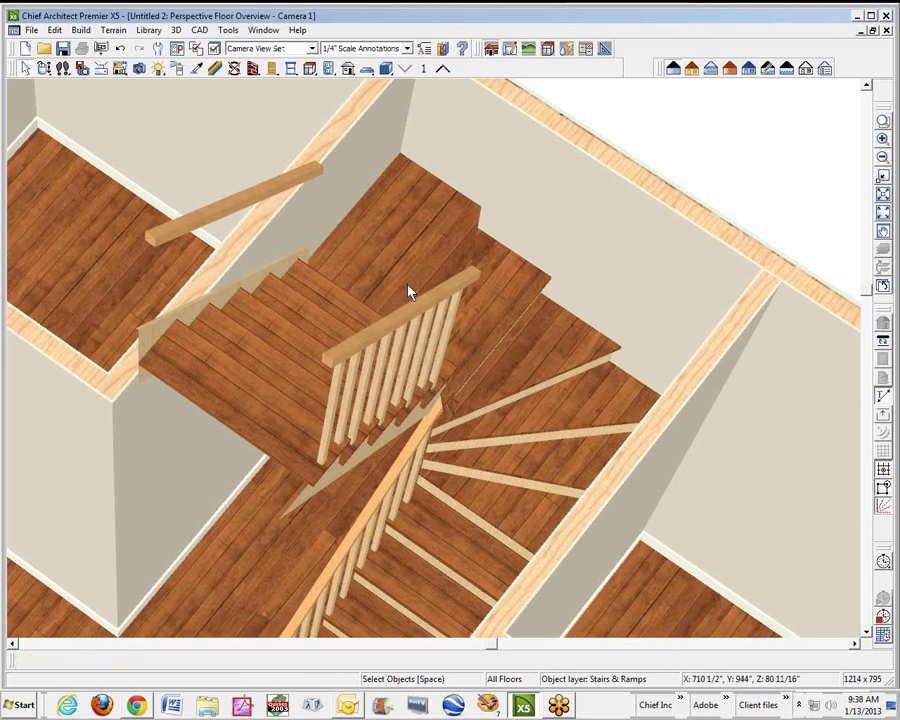
Check in the floor plan where the eighth winder landing borders the upper flight and the seventh landing
key(ctrl+Tab)
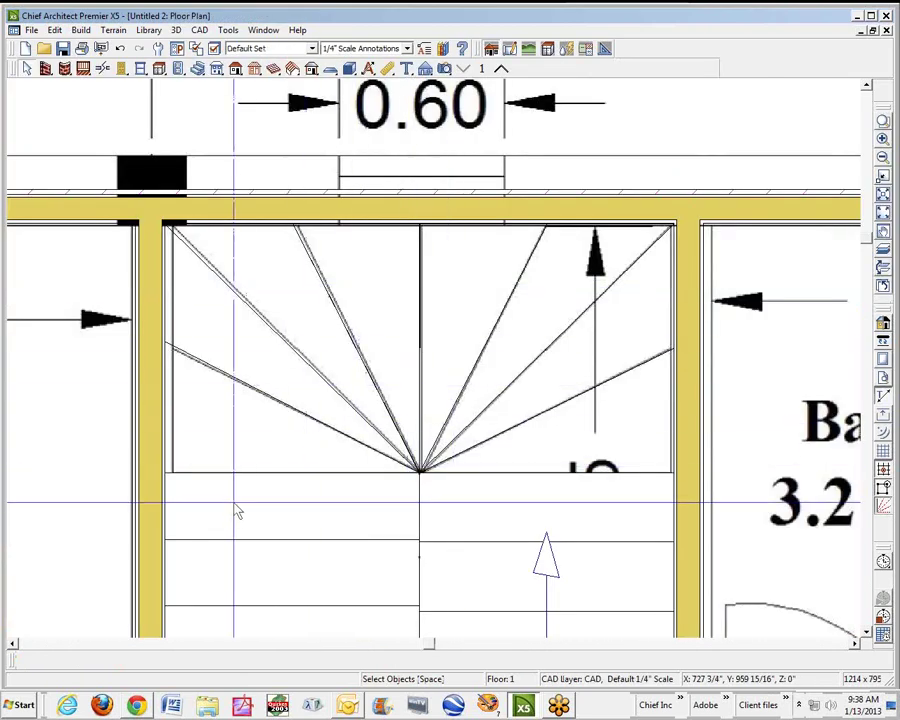
scroll(237, 511, up, 3)
click(275, 457)
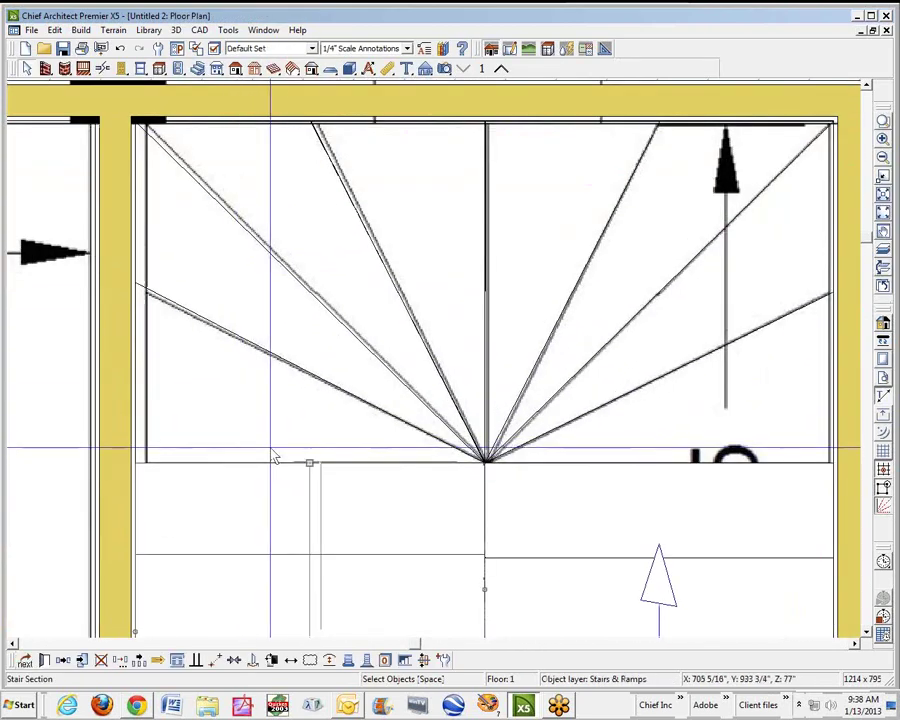
click(277, 426)
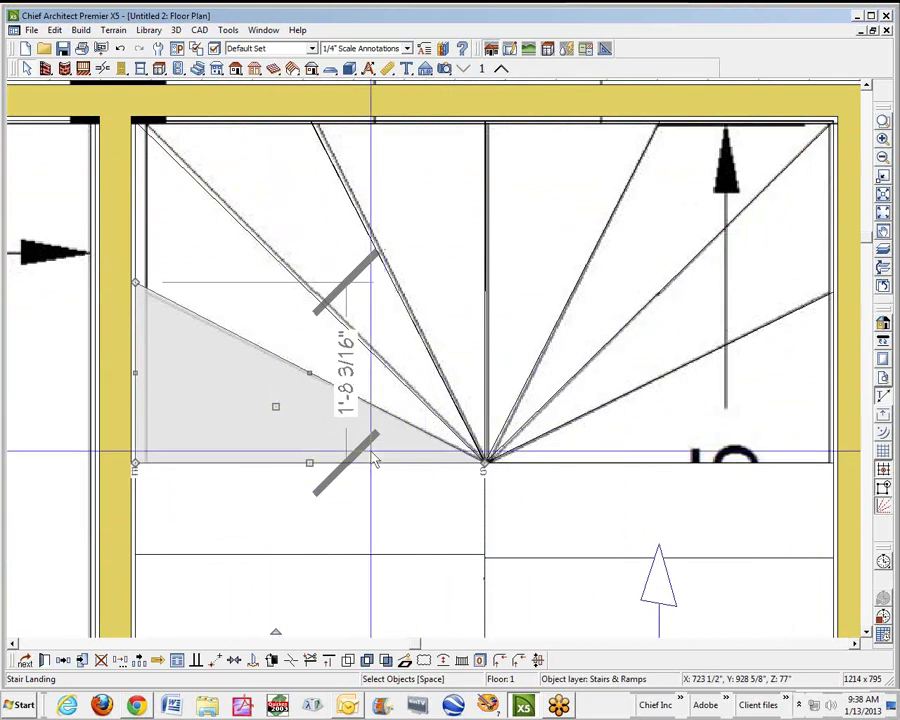
click(328, 380)
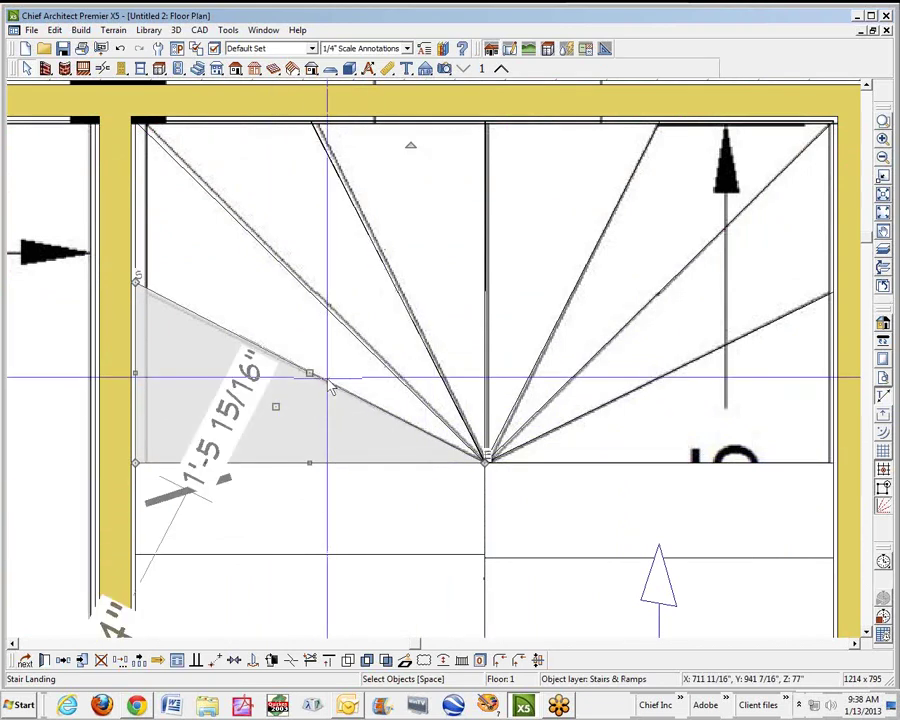
click(331, 386)
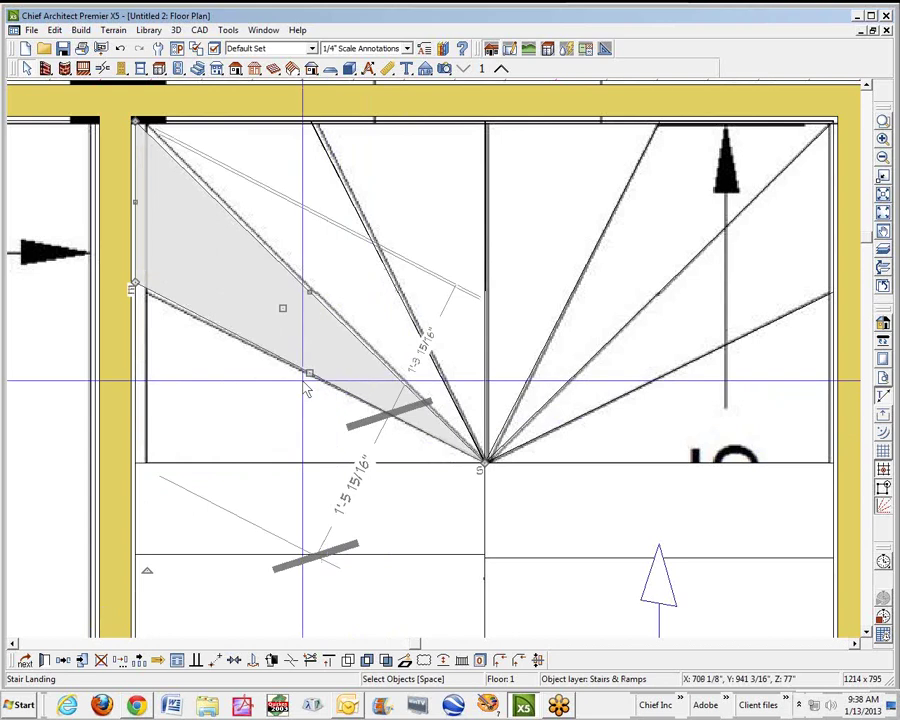
mouse_move(311, 372)
mouse_down()
mouse_move(314, 300)
mouse_move(314, 320)
mouse_move(324, 297)
mouse_move(308, 291)
mouse_move(325, 278)
mouse_move(309, 289)
mouse_move(325, 366)
mouse_up()
key(super)
key(Escape)
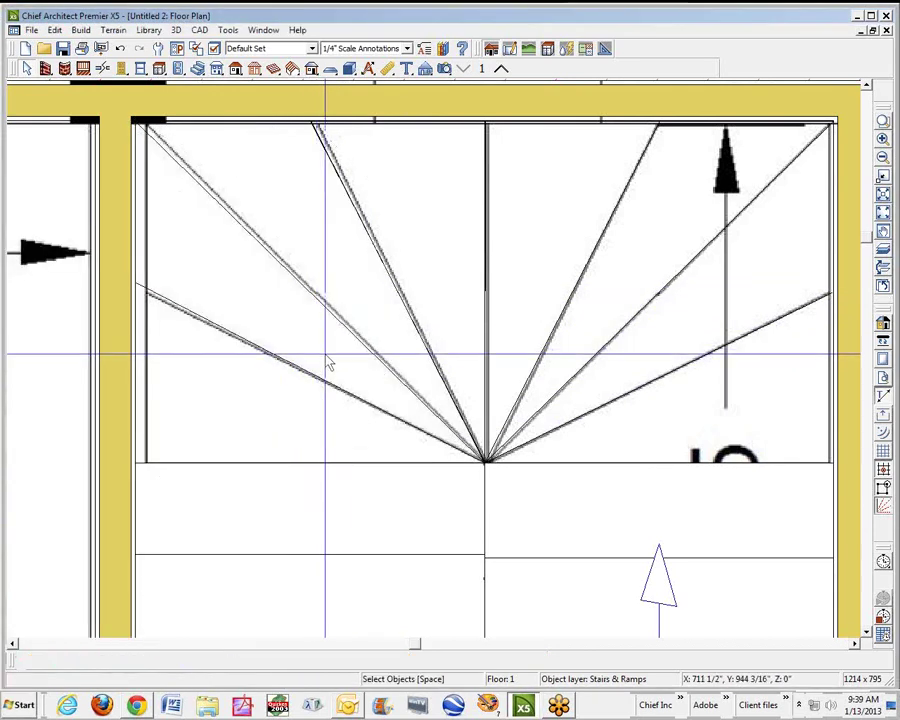
Examine the sixth and eighth winder landings in the 3D overview from the side facing the upper flight's railing
key(F9)
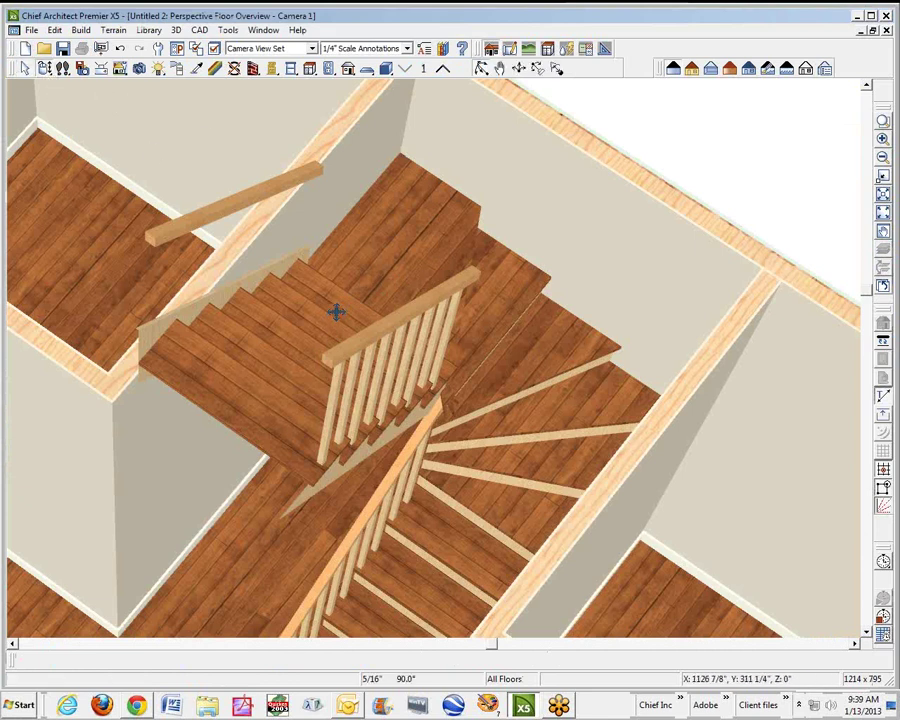
drag(335, 312, 247, 262)
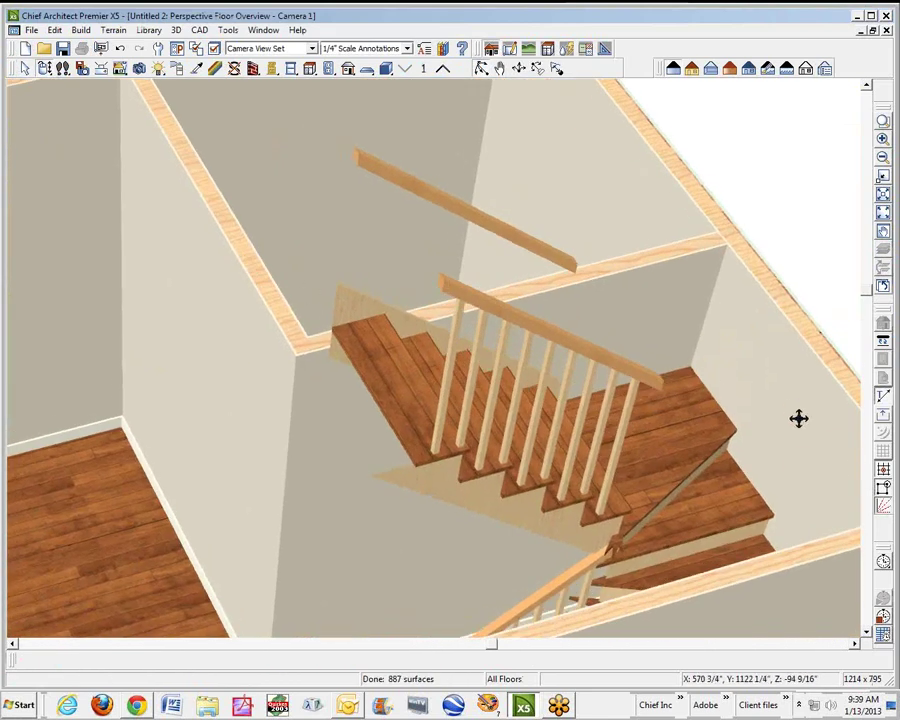
click(667, 502)
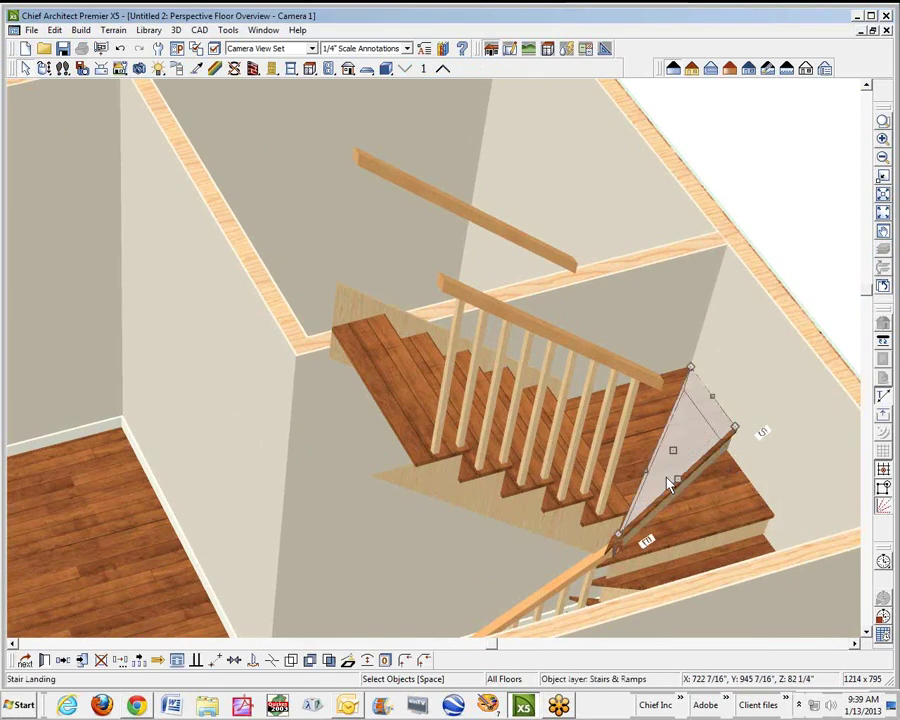
drag(668, 483, 613, 431)
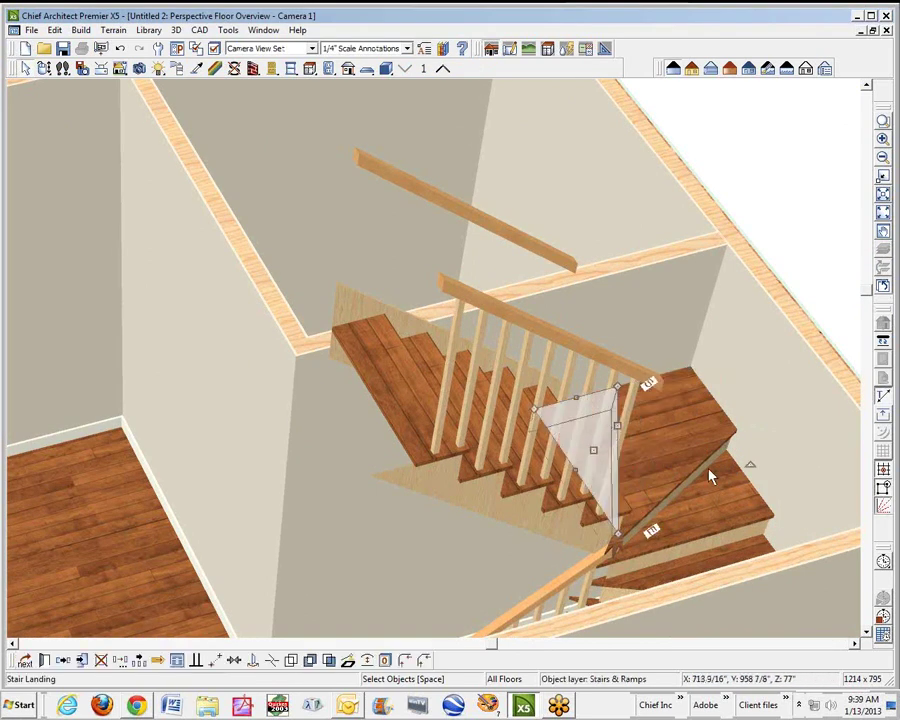
Check in the floor plan how the sixth, seventh and eighth winder landings meet at the common centre point
key(ctrl+Tab)
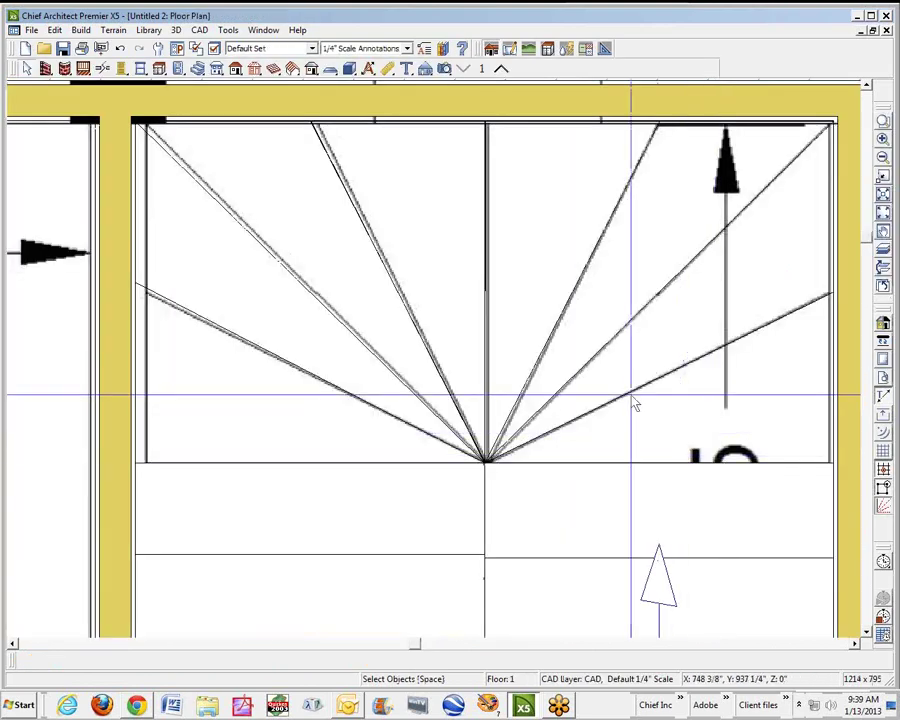
click(356, 461)
click(357, 459)
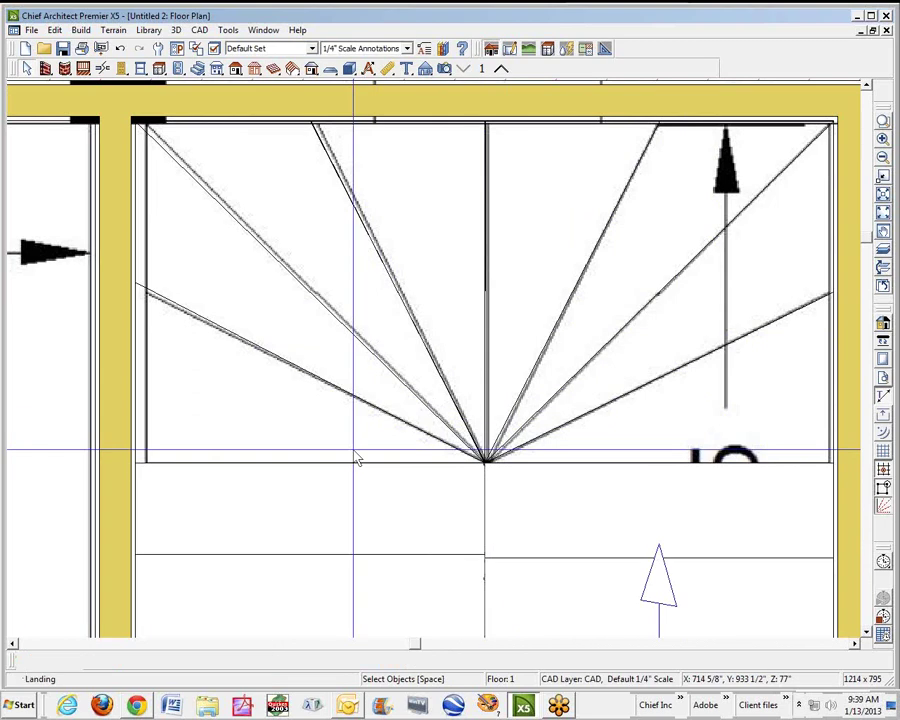
click(357, 459)
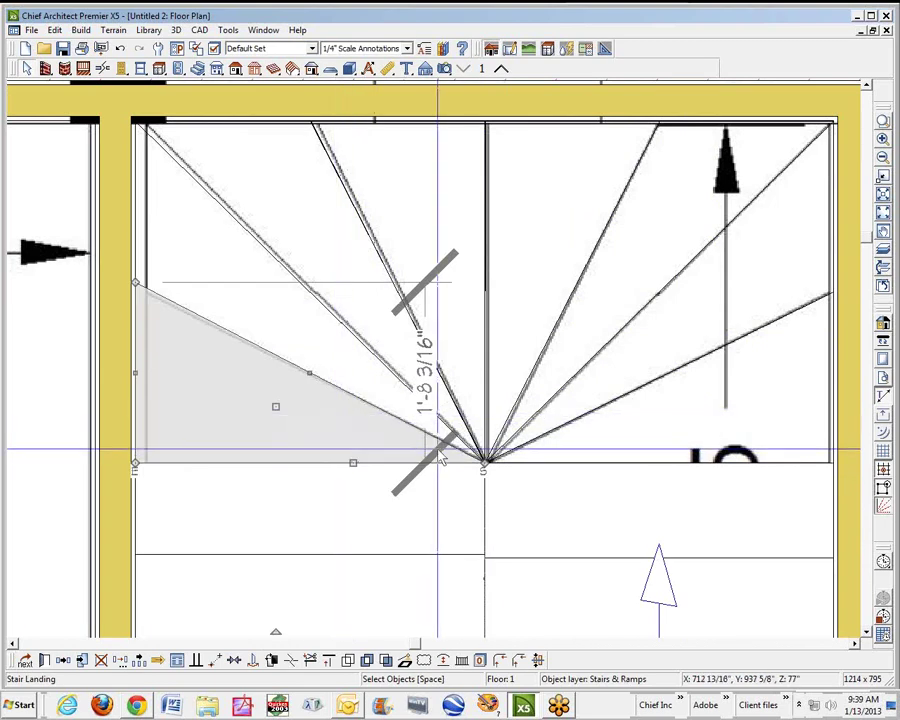
scroll(441, 457, up, 5)
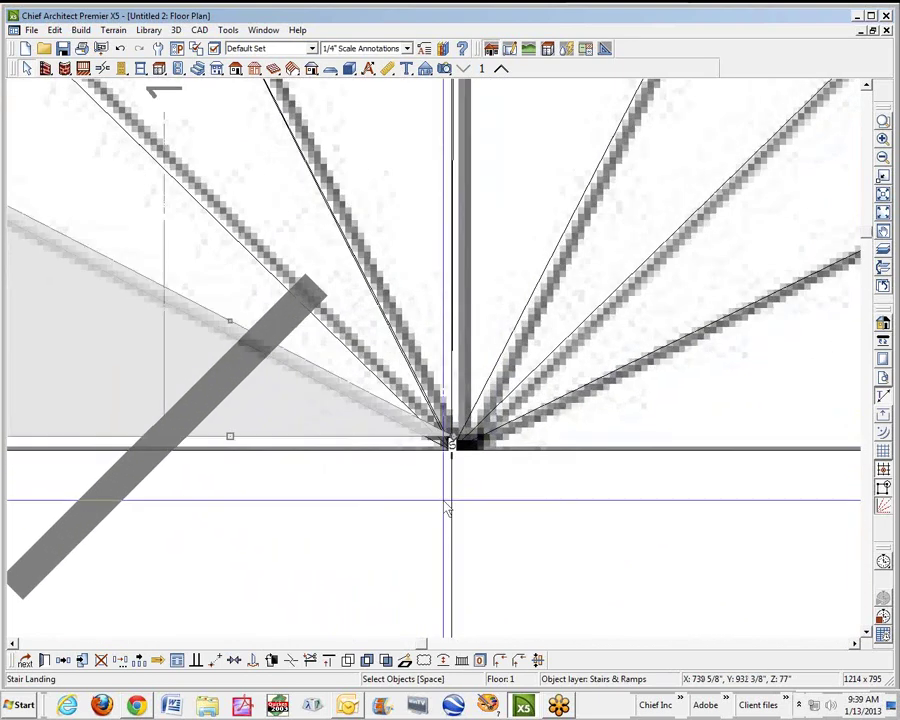
scroll(448, 510, up, 5)
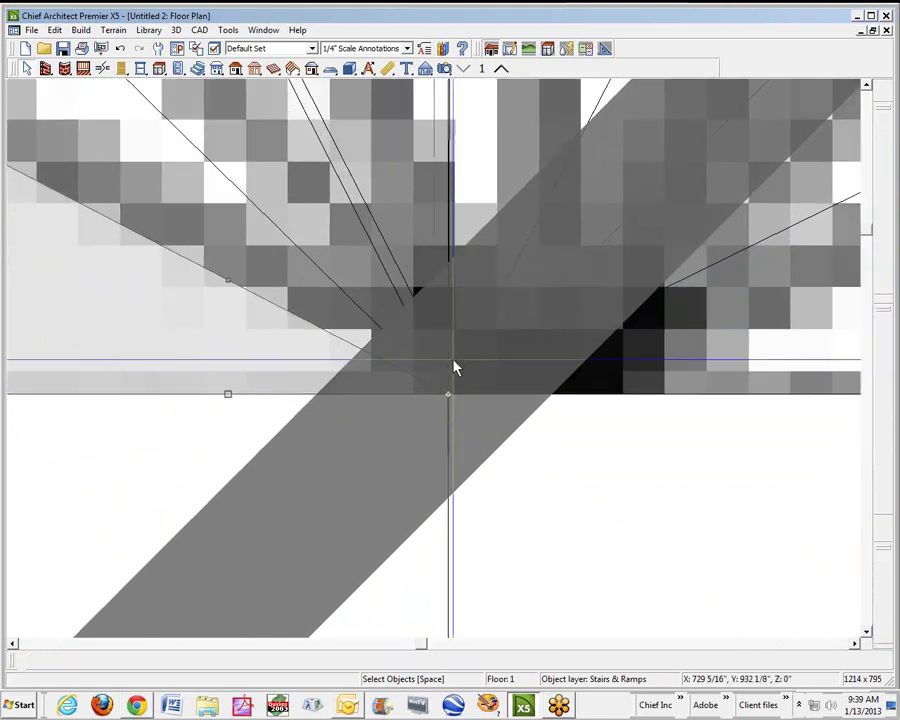
click(394, 362)
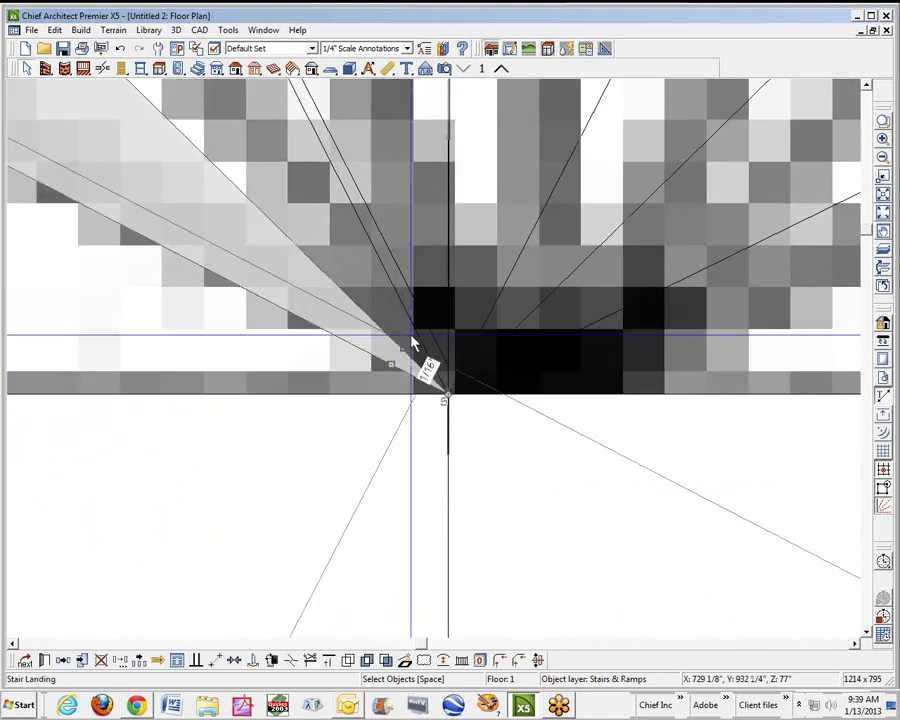
drag(415, 333, 413, 326)
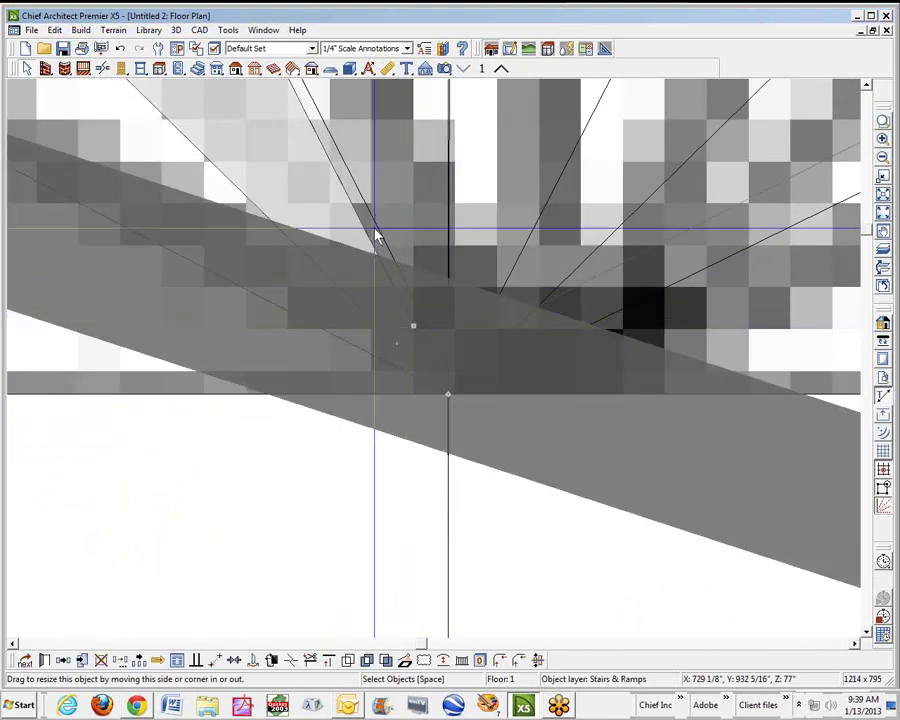
drag(376, 236, 355, 208)
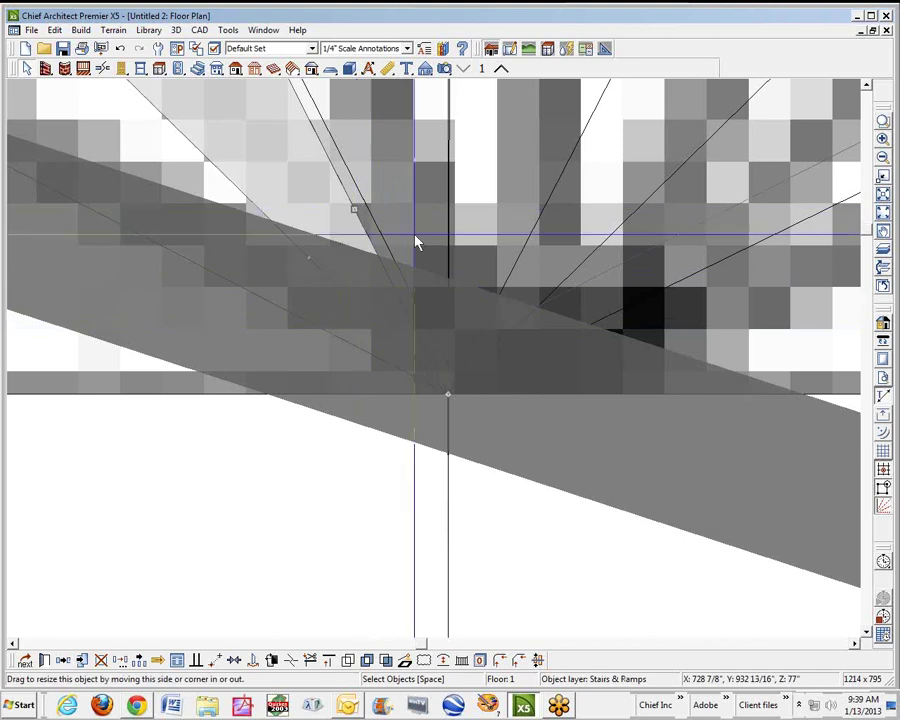
key(Escape)
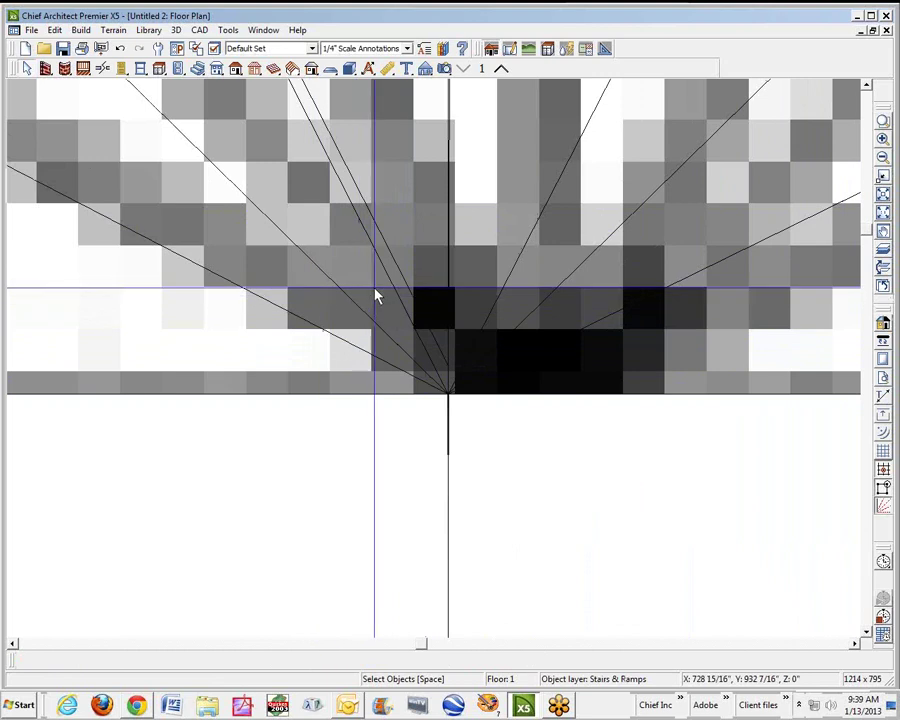
Move the fifth winder landing's inner corner onto the common centre point and check the stairs in the 3D overview
click(399, 267)
drag(399, 266, 397, 259)
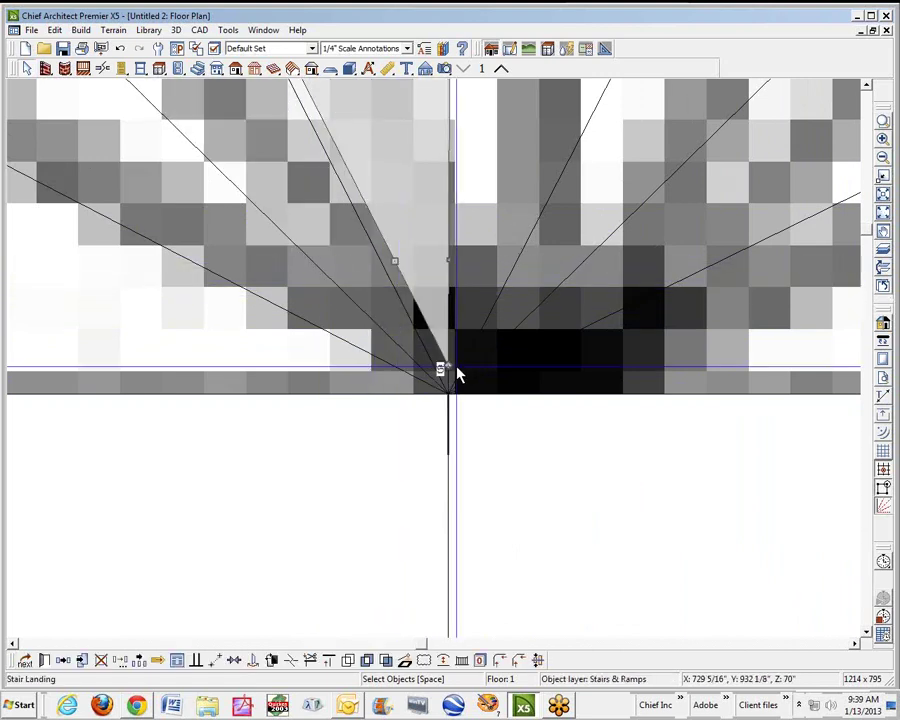
drag(441, 368, 447, 388)
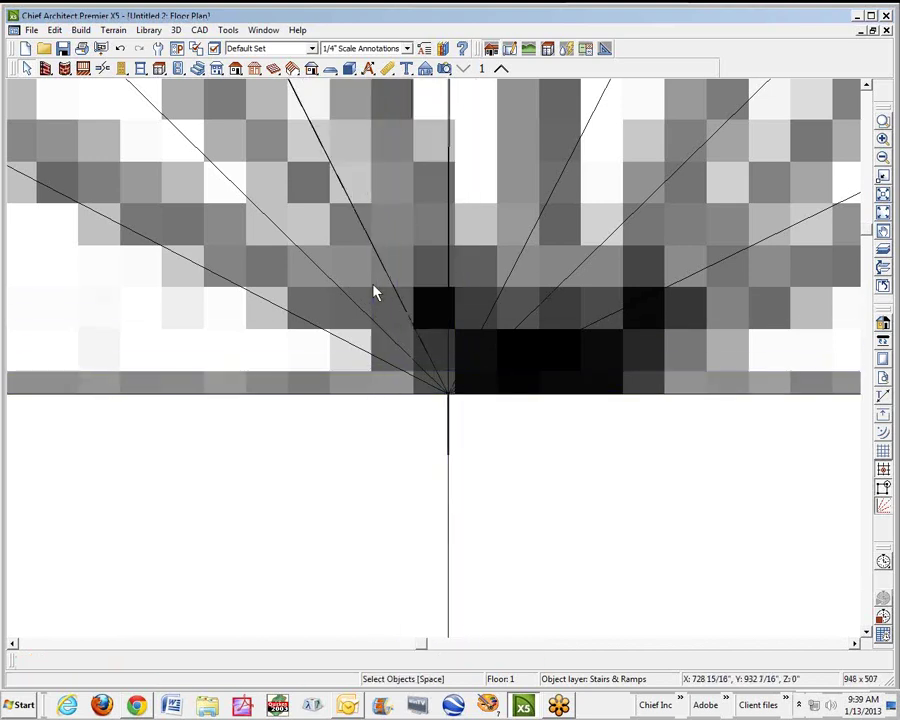
key(F9)
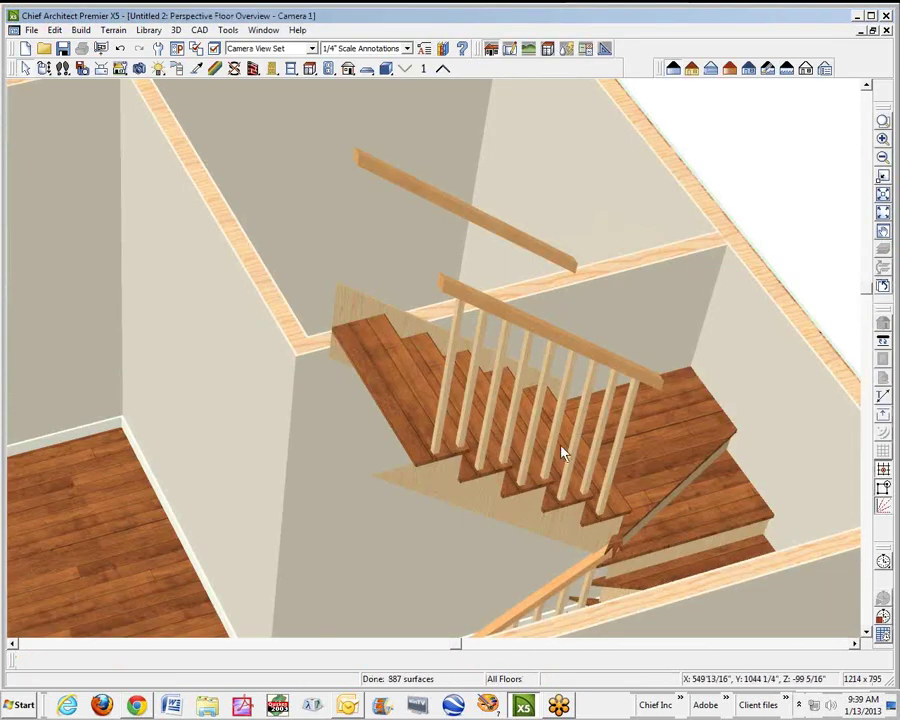
key(ctrl+w)
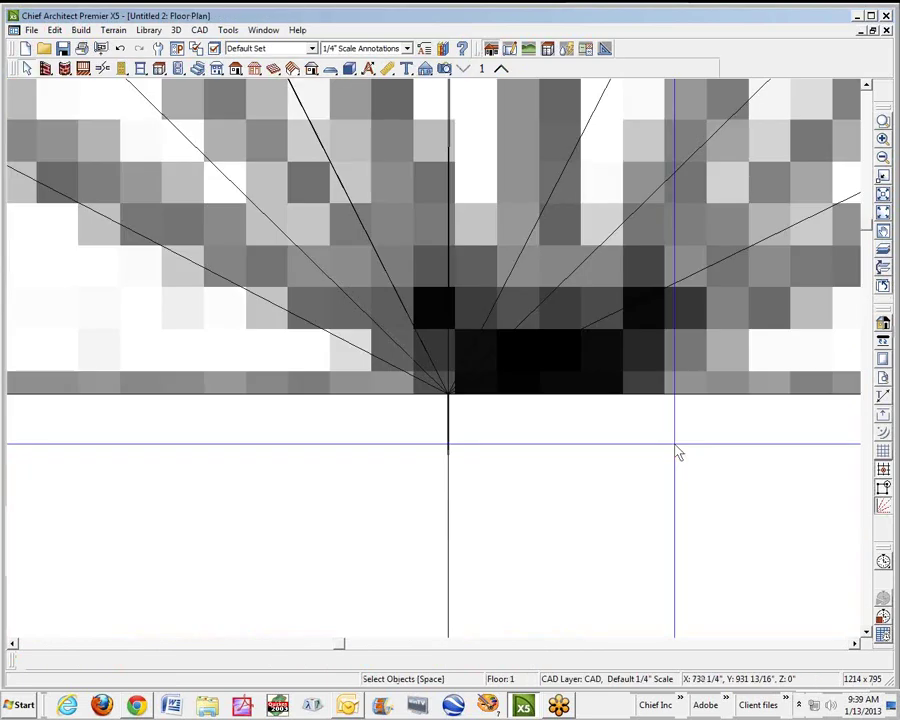
Examine the edges of the sixth, seventh and eighth winder landings one by one around the centre point
click(372, 275)
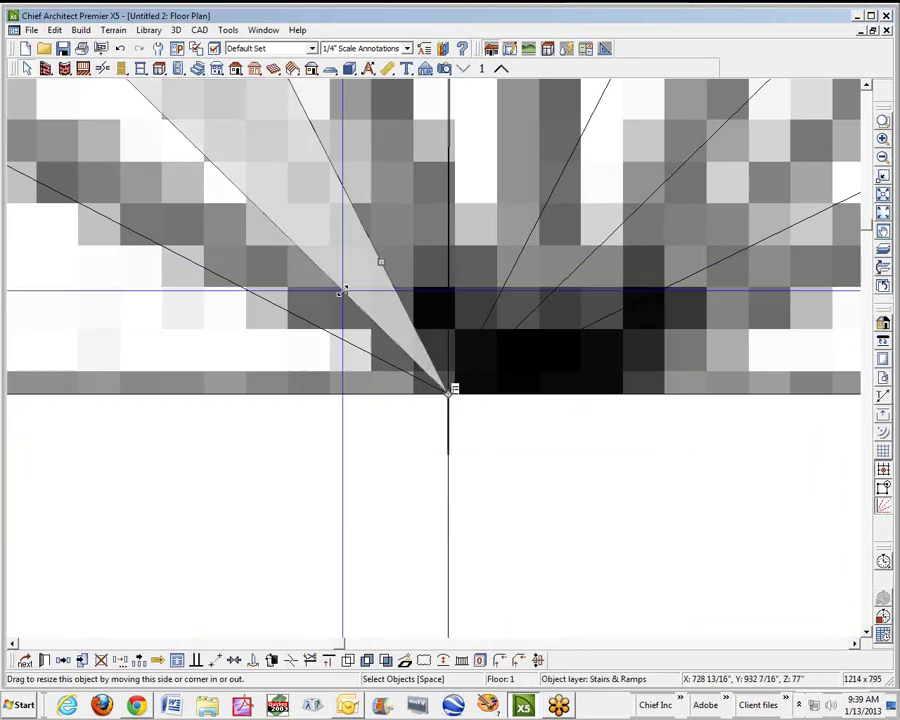
drag(338, 296, 298, 316)
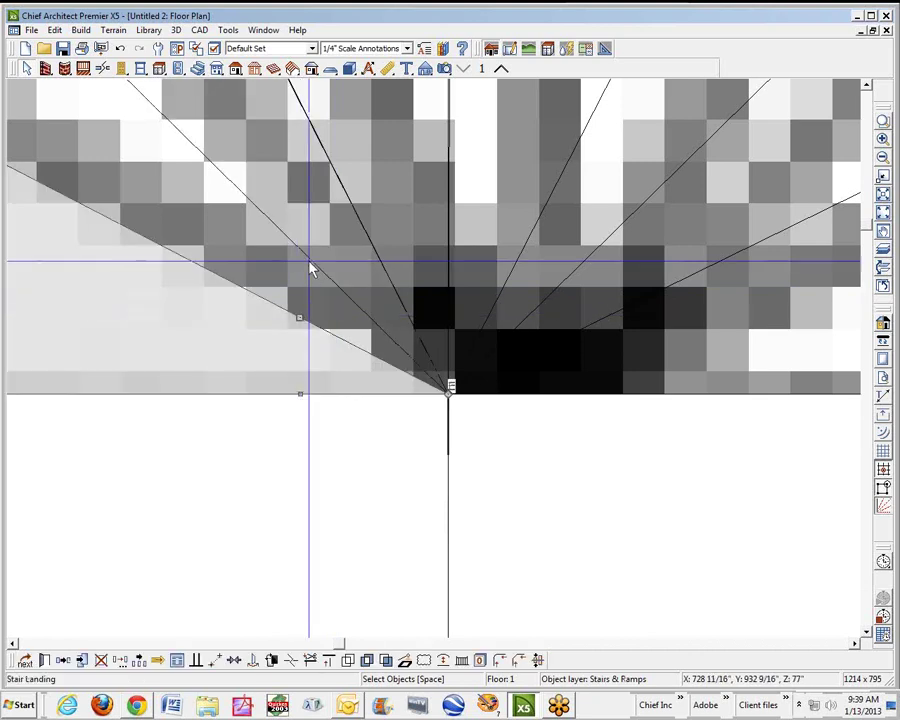
drag(311, 267, 310, 272)
scroll(320, 288, down, 5)
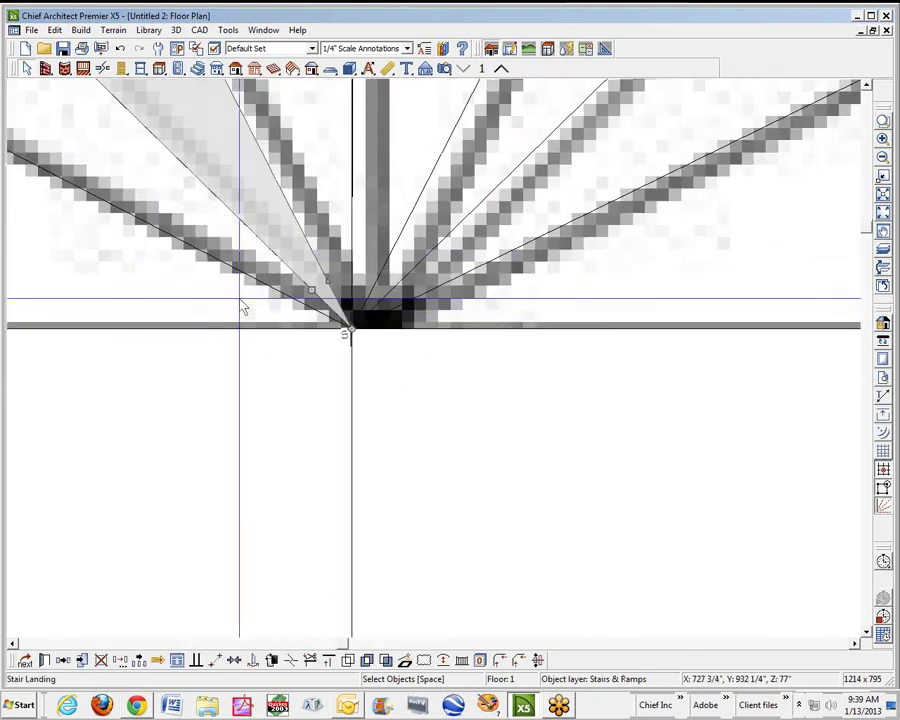
drag(199, 254, 194, 245)
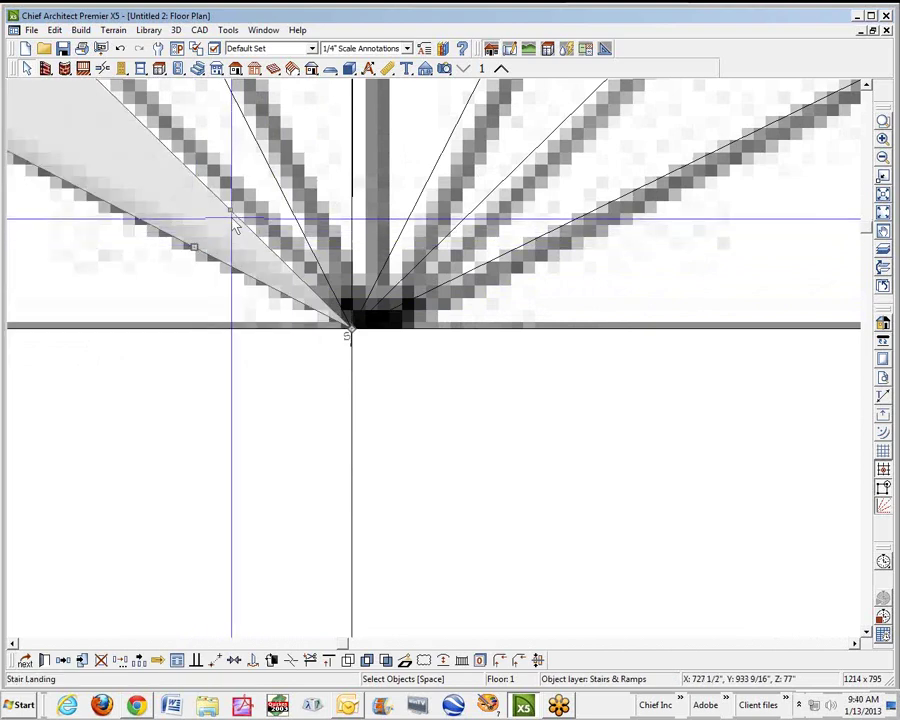
click(321, 267)
scroll(385, 308, down, 5)
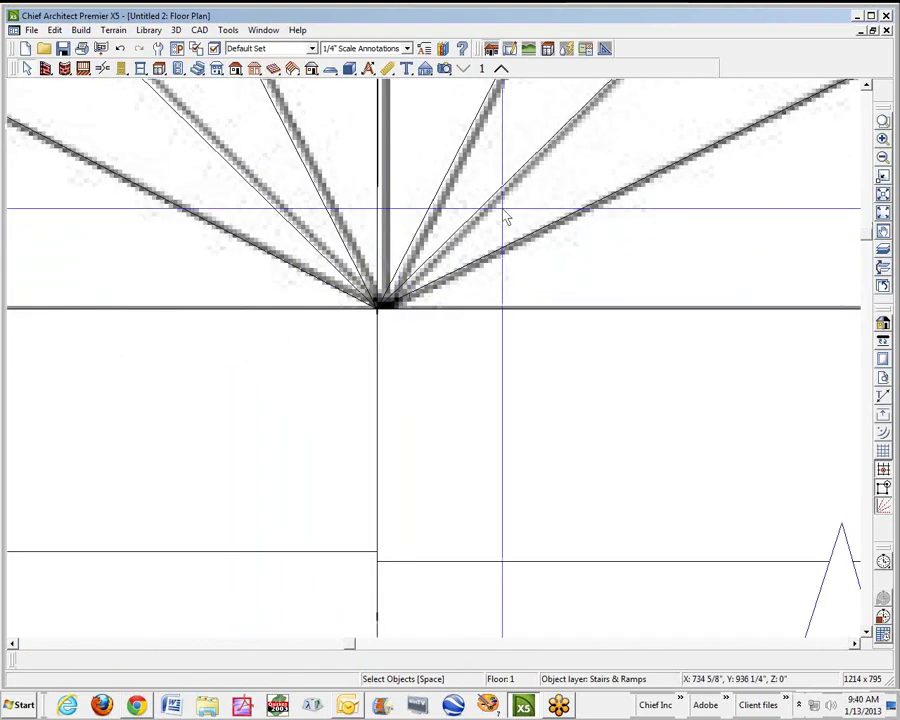
Turn off the display of the Images layer in the Default Set to hide the reference picture
scroll(870, 92, up, 5)
scroll(870, 92, up, 2)
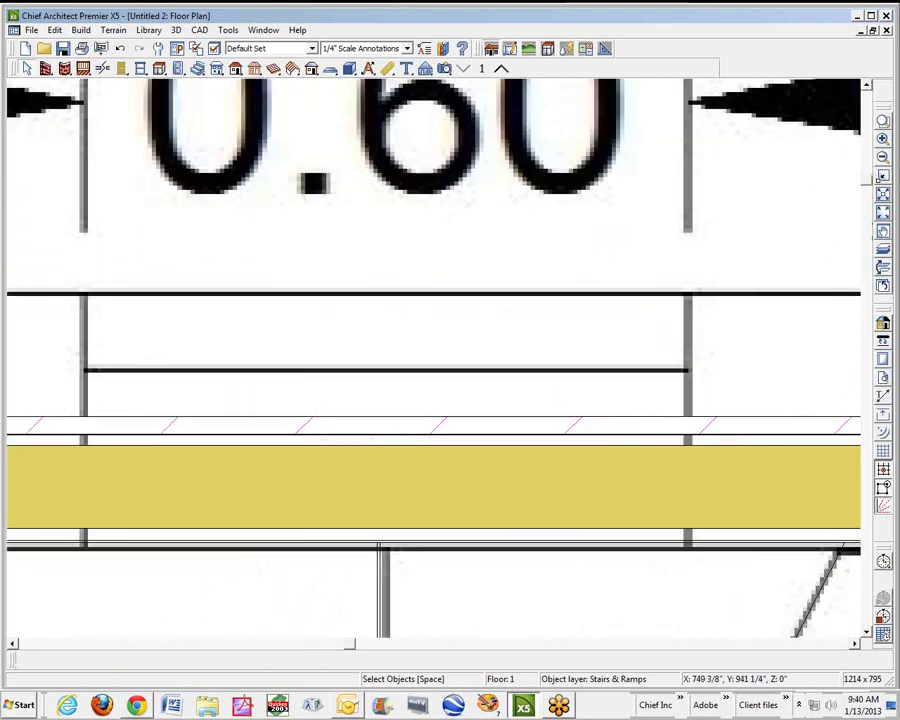
click(882, 194)
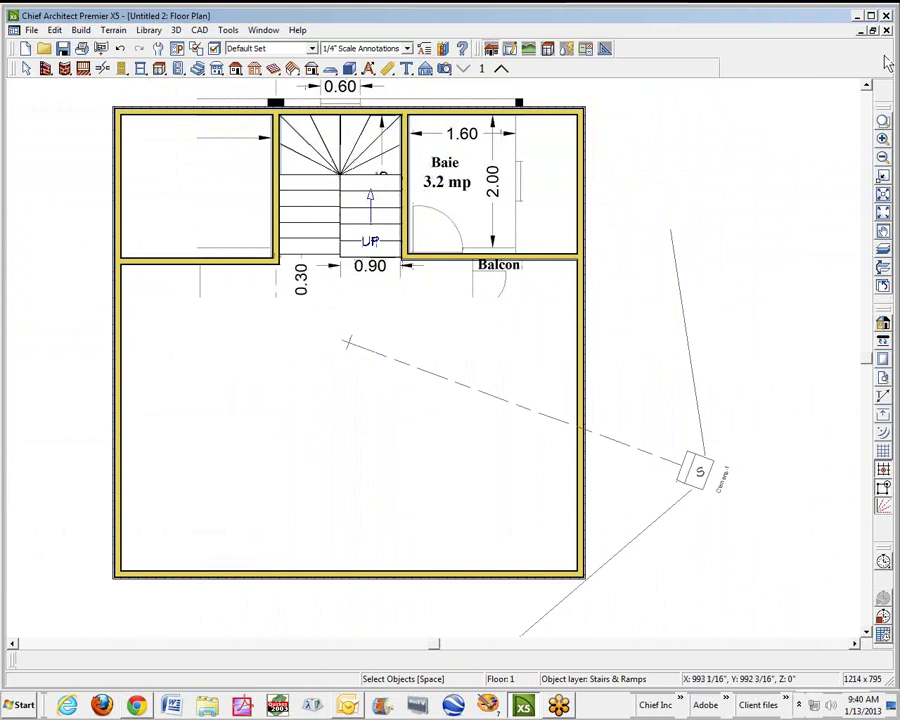
click(883, 125)
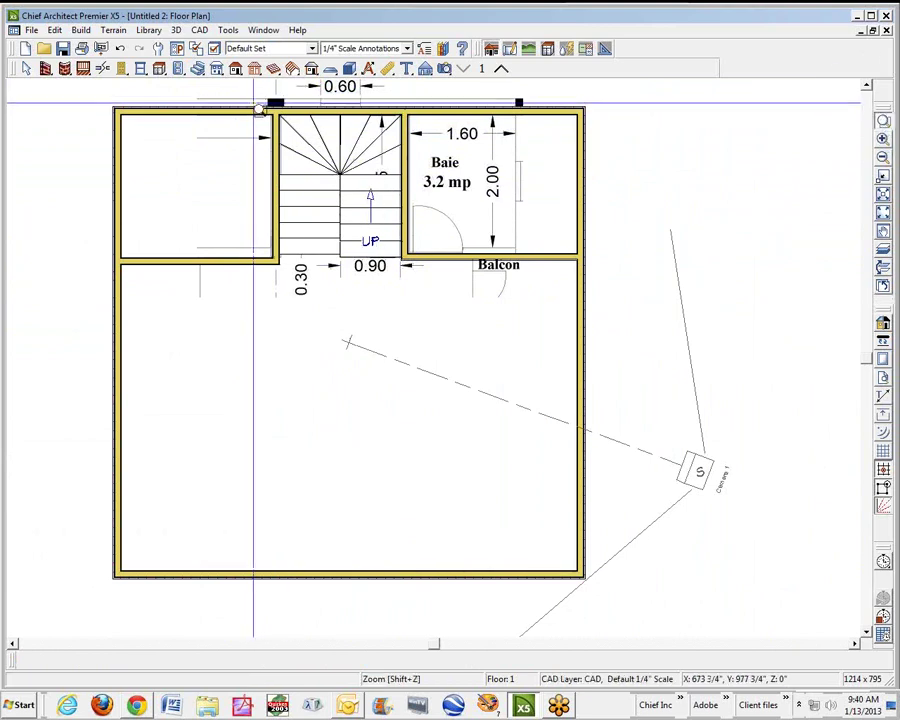
drag(257, 101, 431, 281)
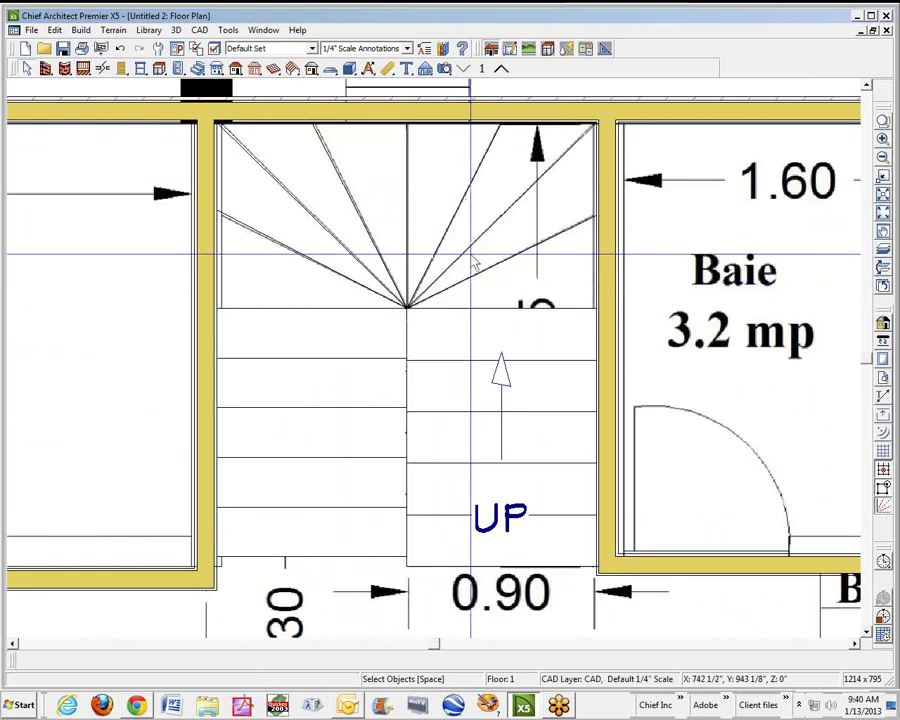
scroll(265, 258, up, 1)
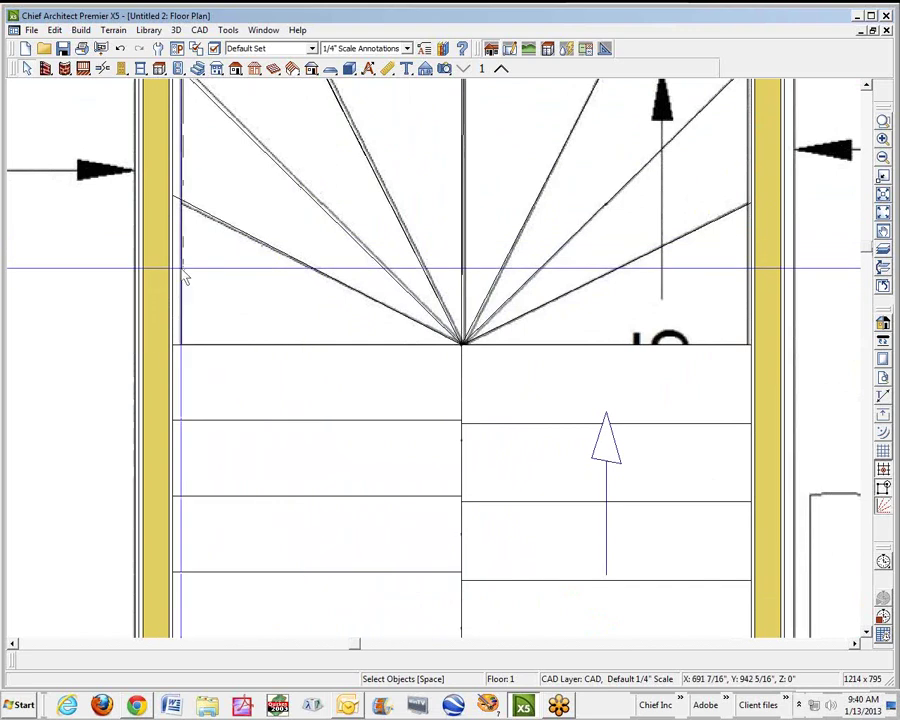
click(240, 270)
key(Escape)
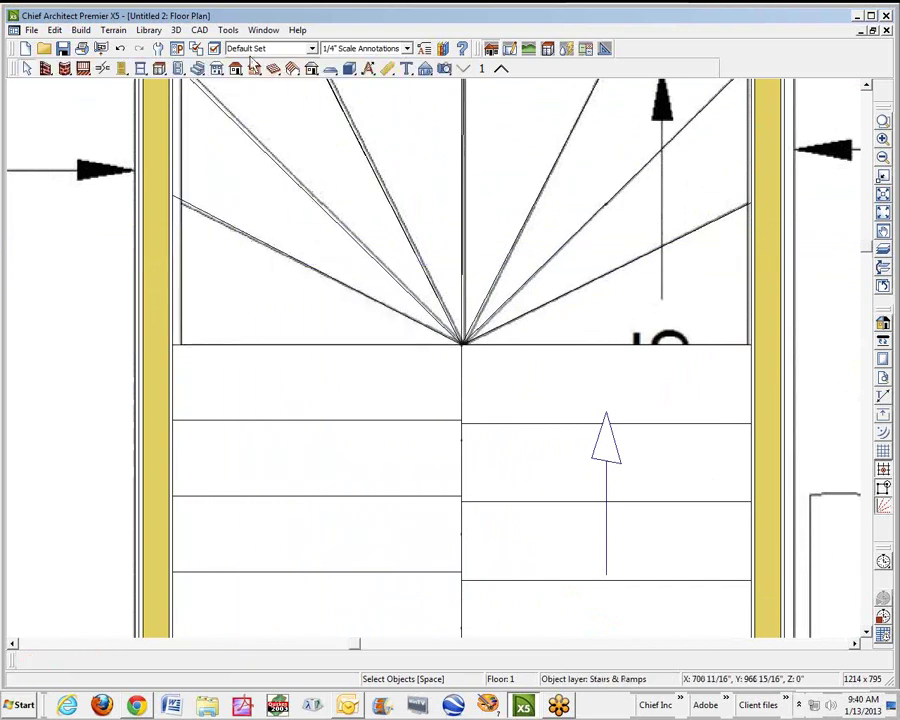
click(216, 48)
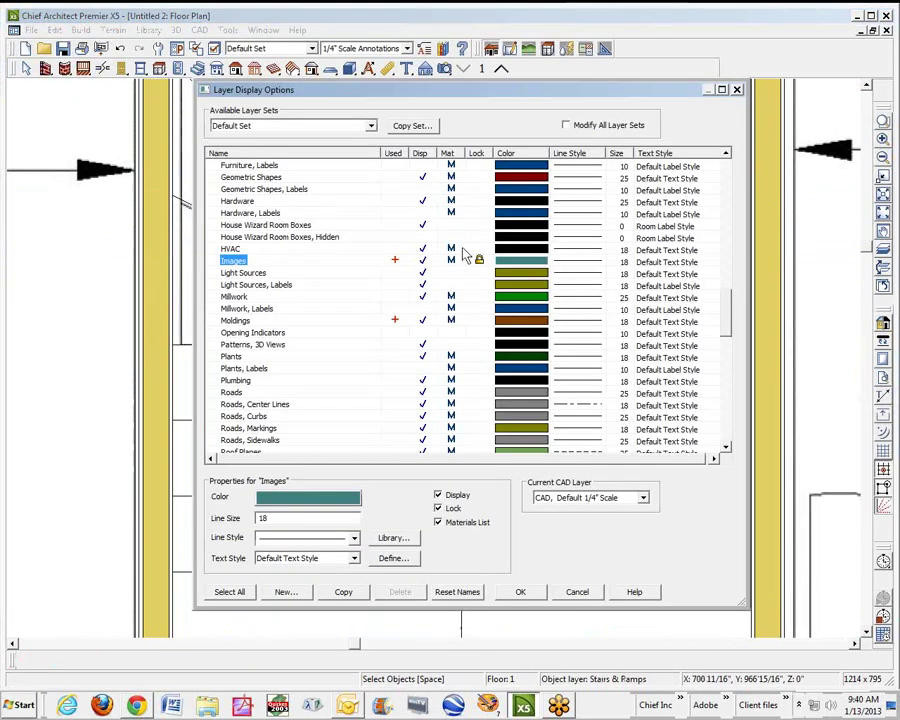
click(520, 592)
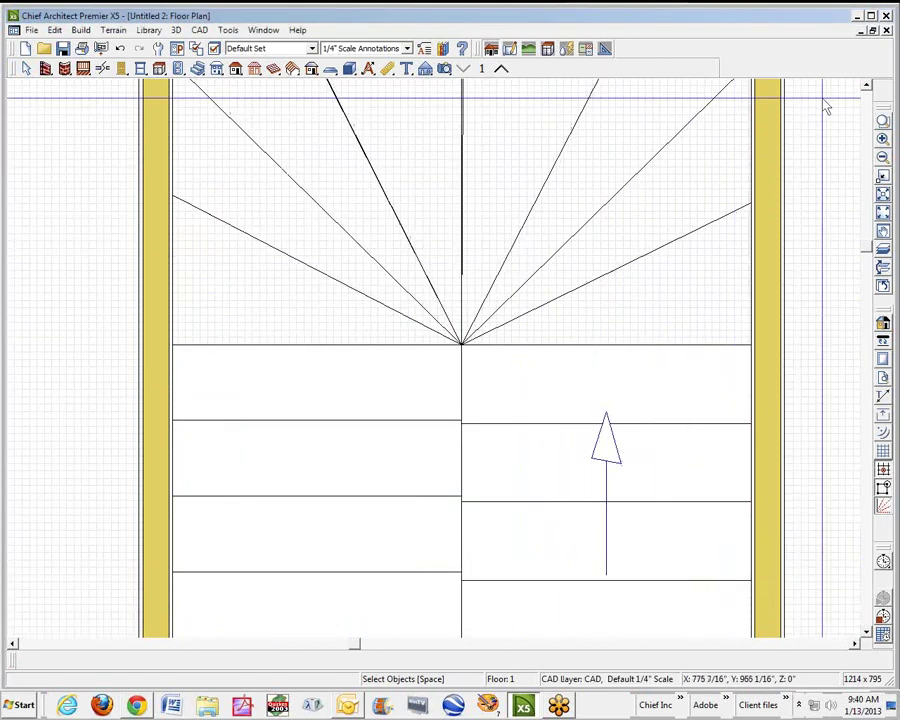
Make the fourth winder landing's centre edge perpendicular to the back wall of the stairwell
click(867, 86)
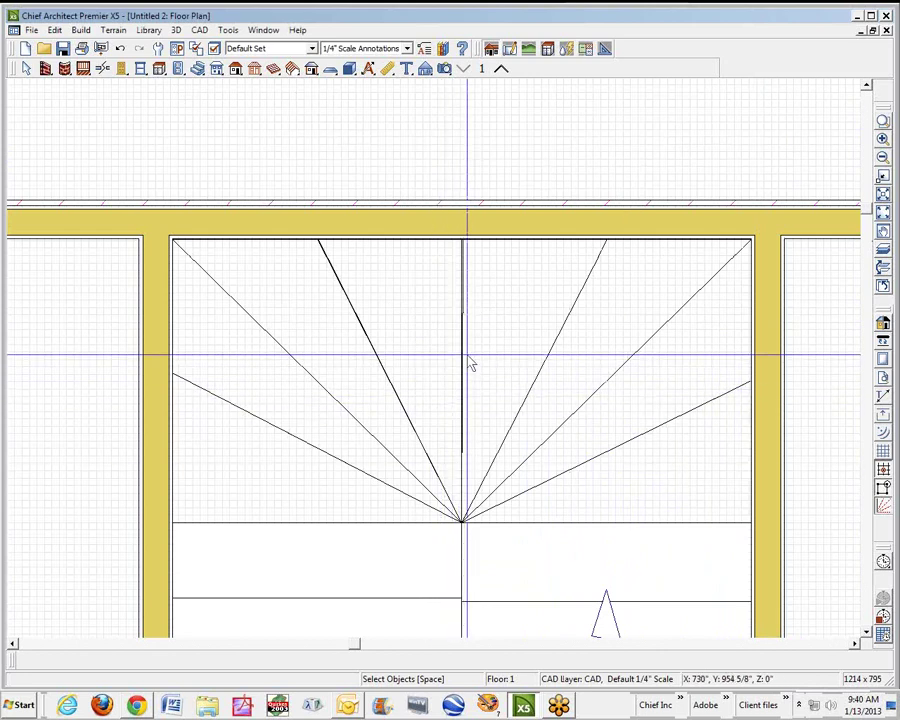
scroll(465, 360, up, 1)
click(463, 356)
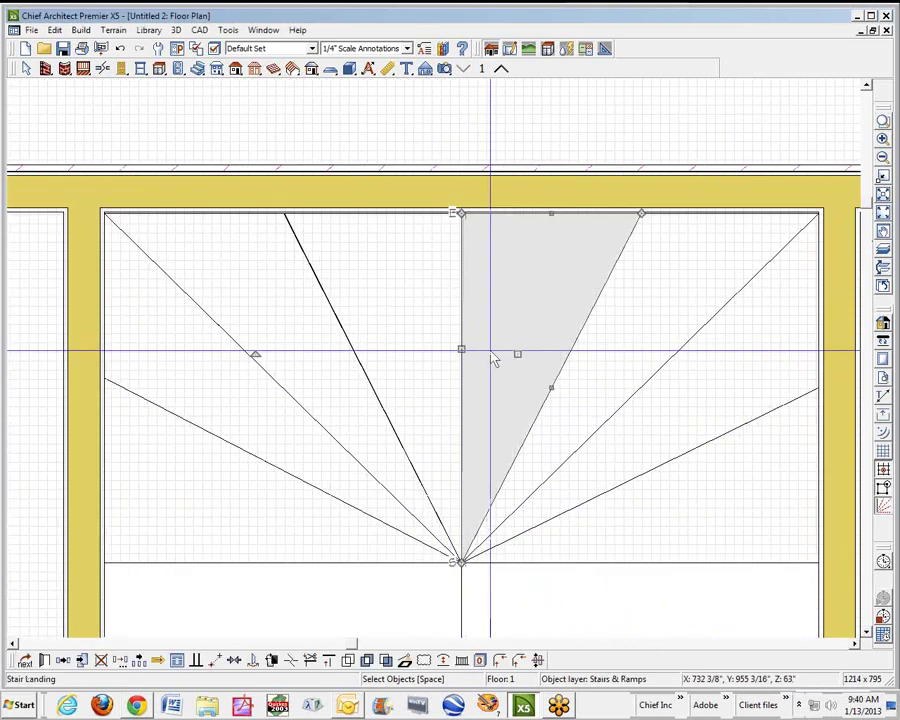
click(198, 661)
click(466, 180)
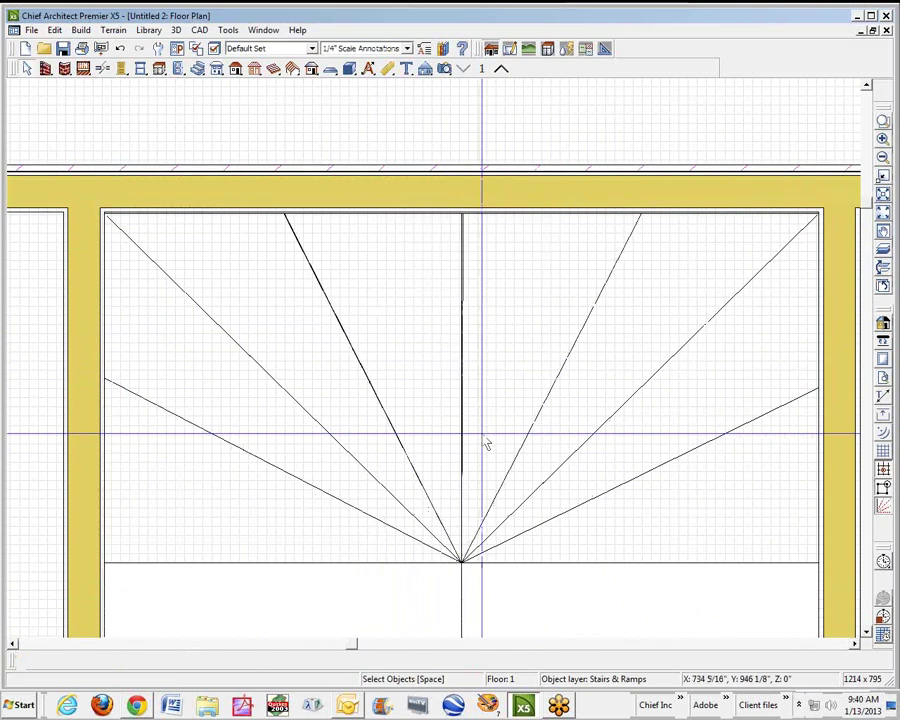
Straighten the fifth winder landing's centre edge so it lines up with the adjoining edge of the fourth landing
click(464, 378)
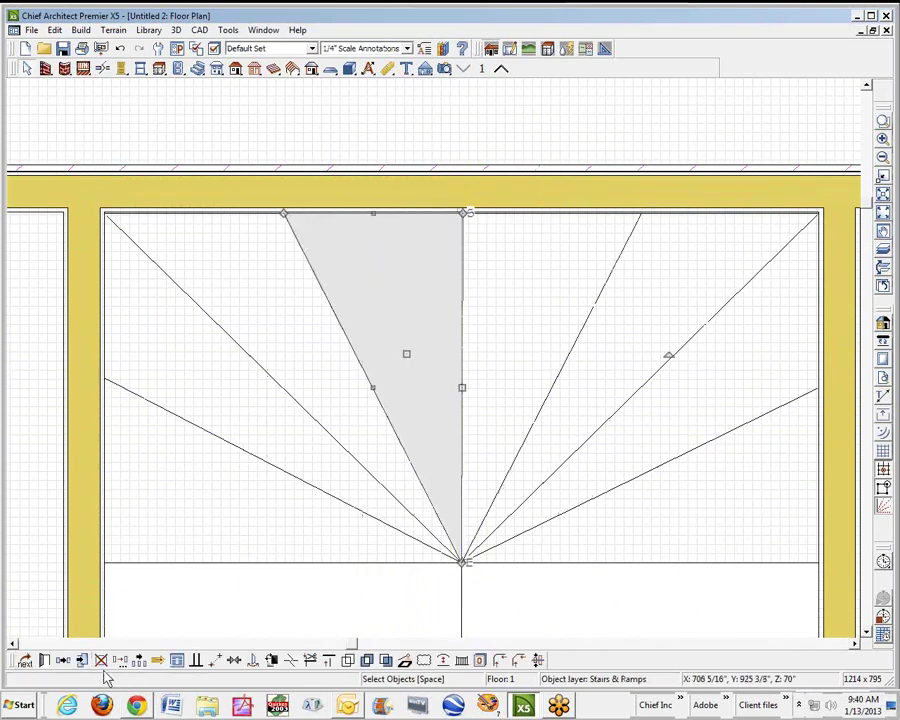
click(198, 661)
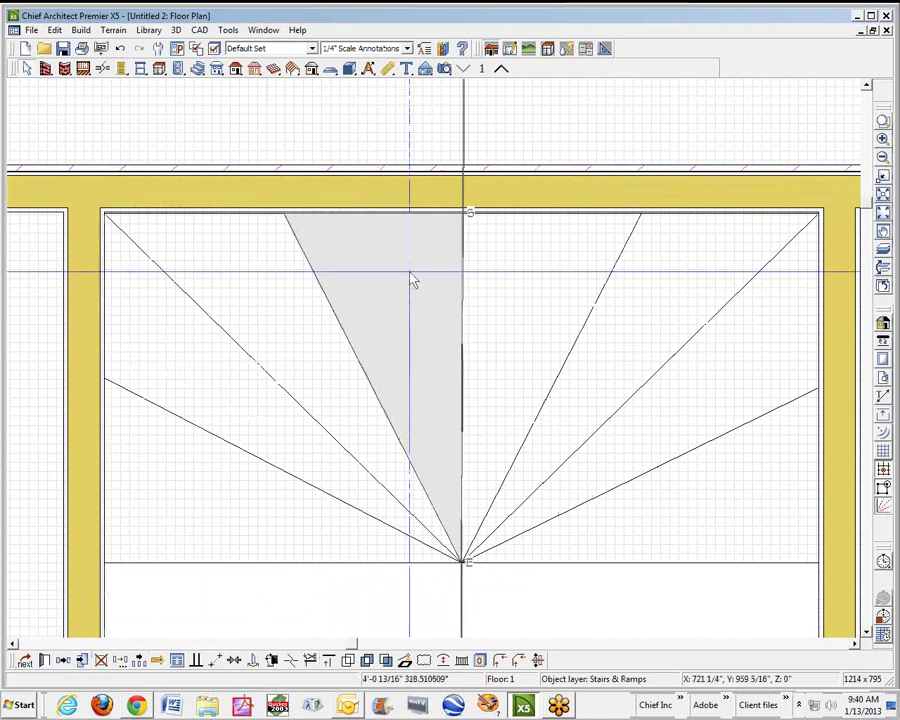
click(541, 405)
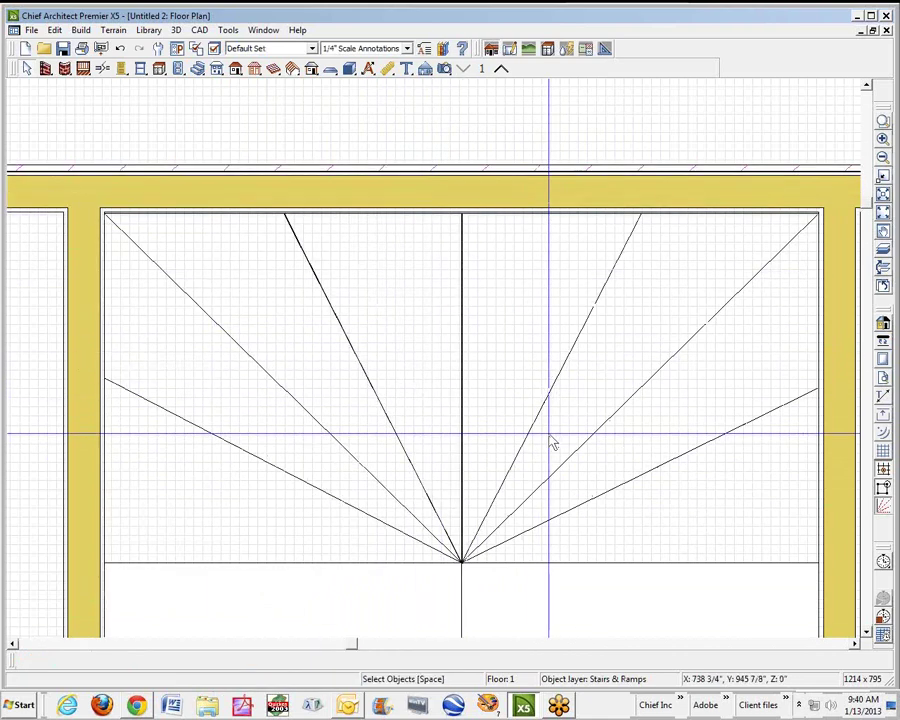
click(348, 354)
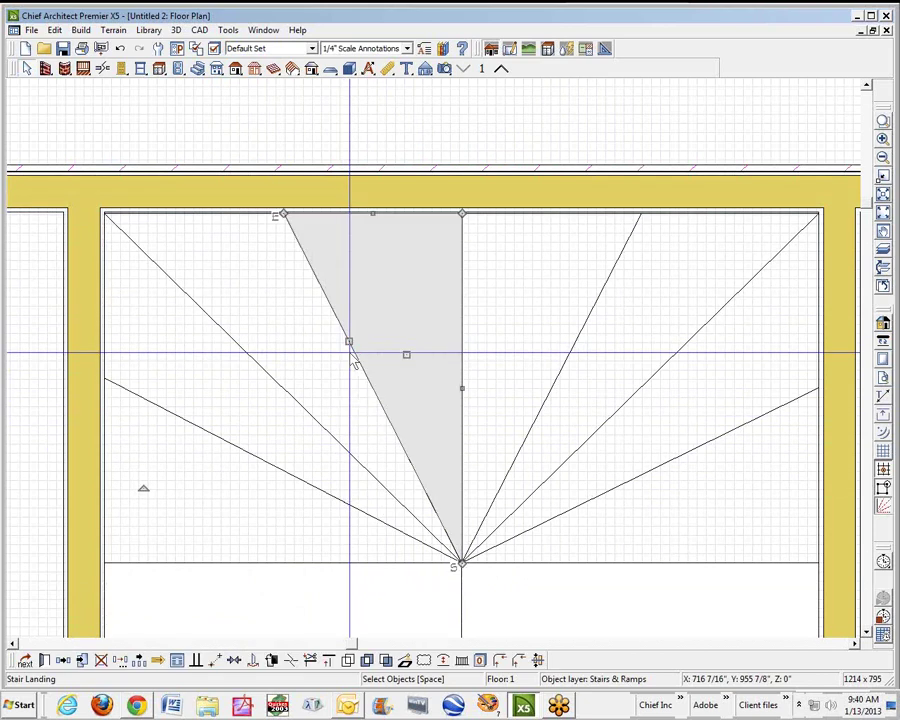
click(198, 661)
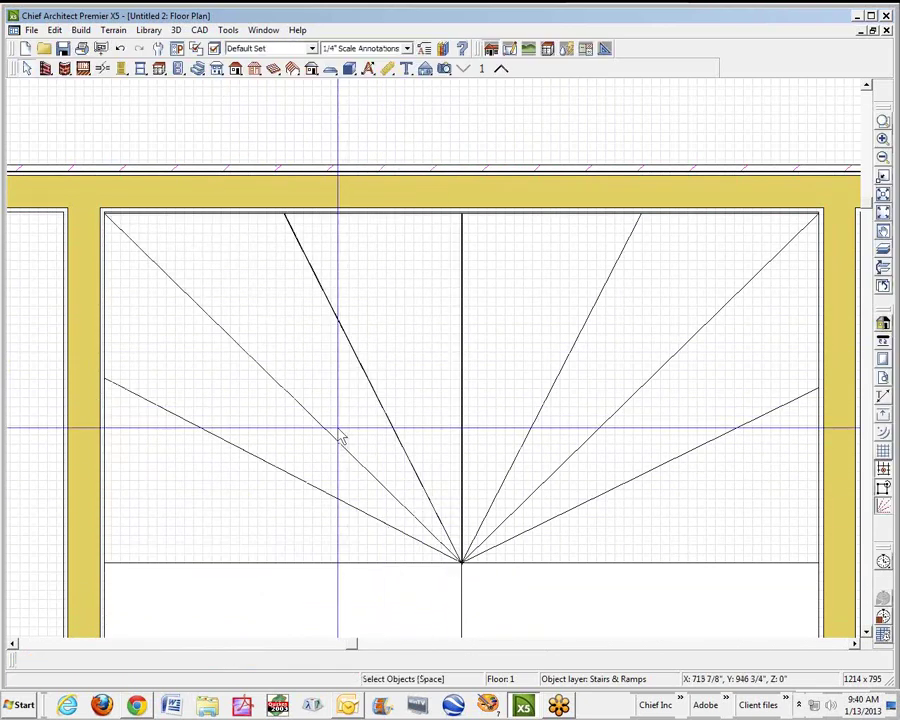
click(340, 442)
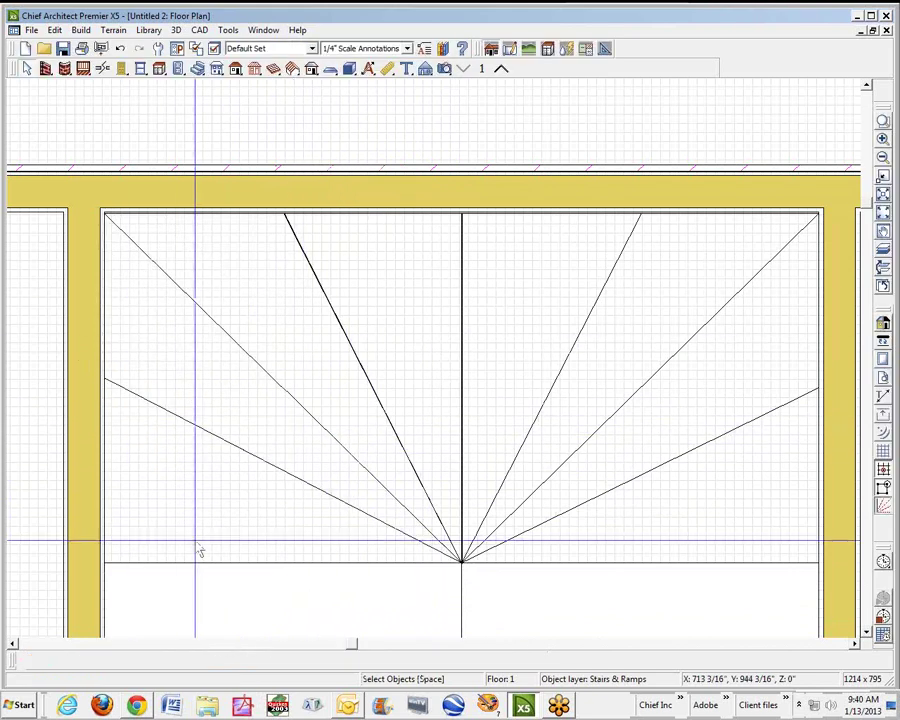
Check the top heights of the fifth and sixth winder landings in the 3D floor overview
key(ctrl+F9)
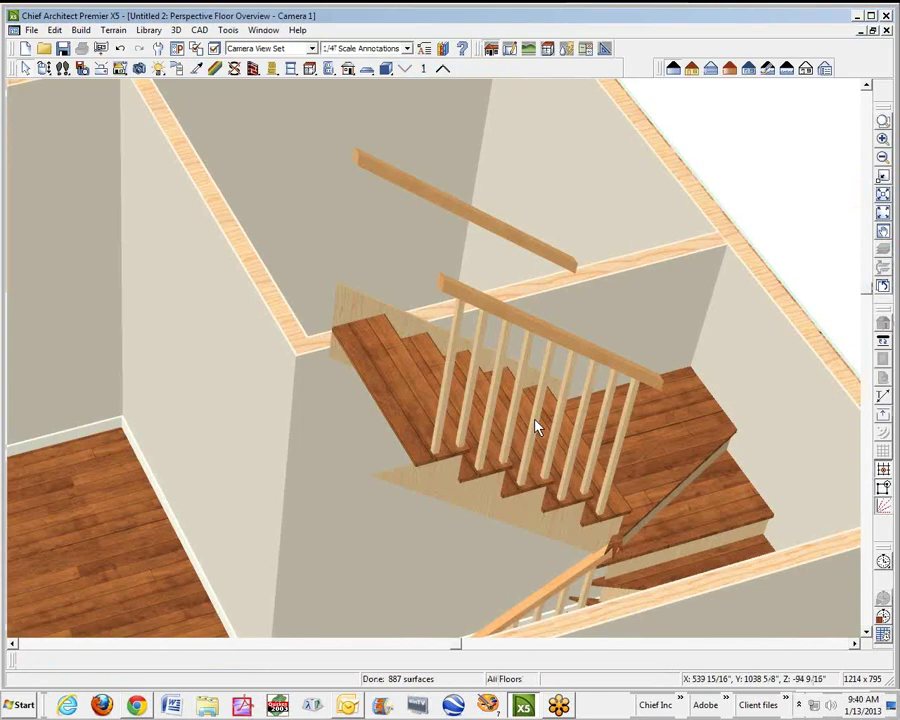
click(660, 470)
click(627, 428)
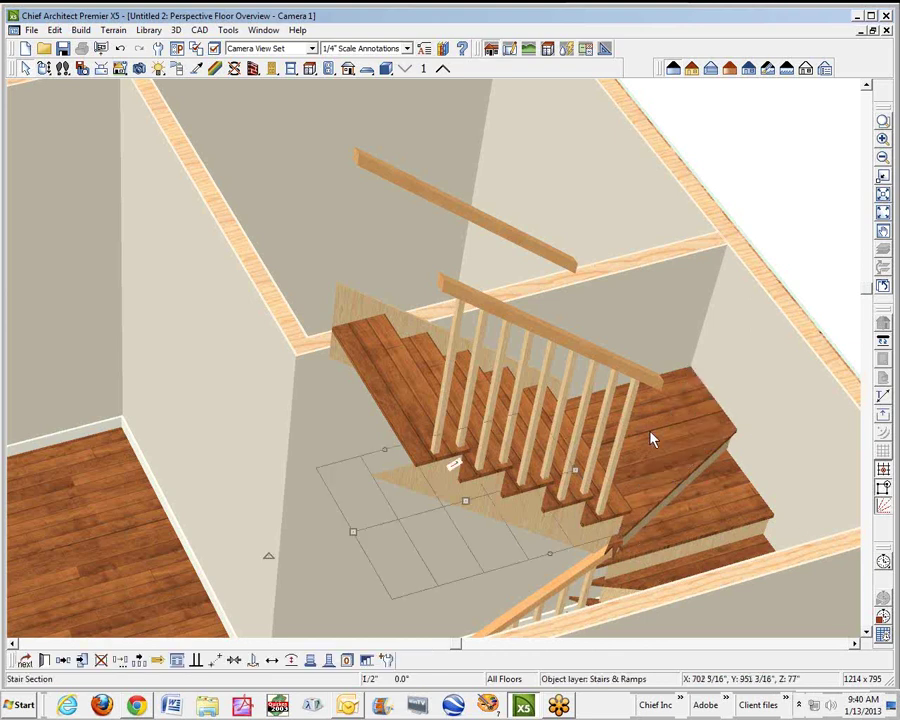
double_click(705, 452)
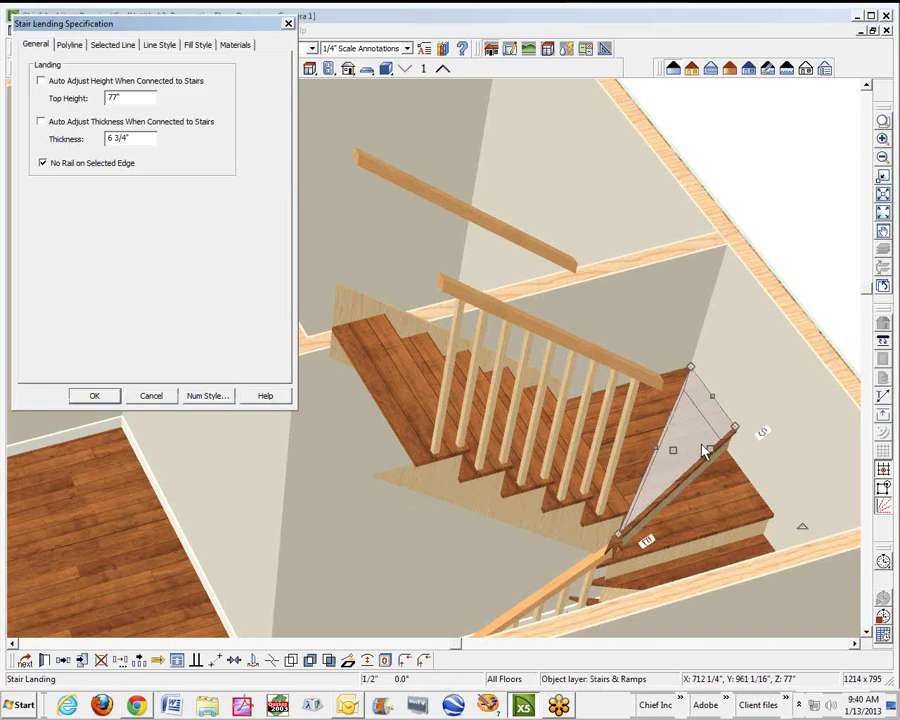
click(152, 398)
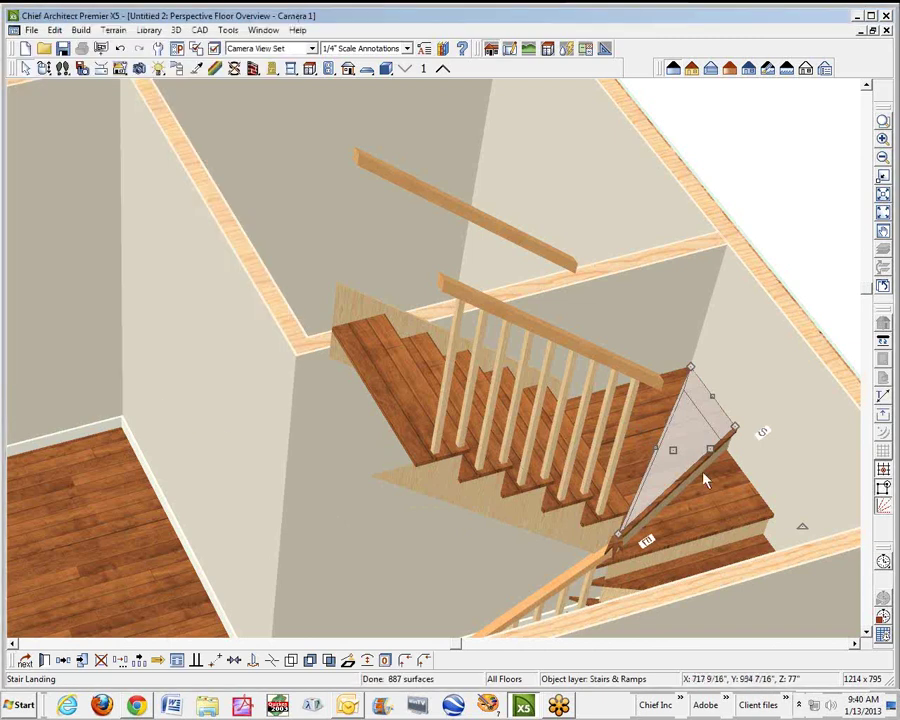
double_click(722, 495)
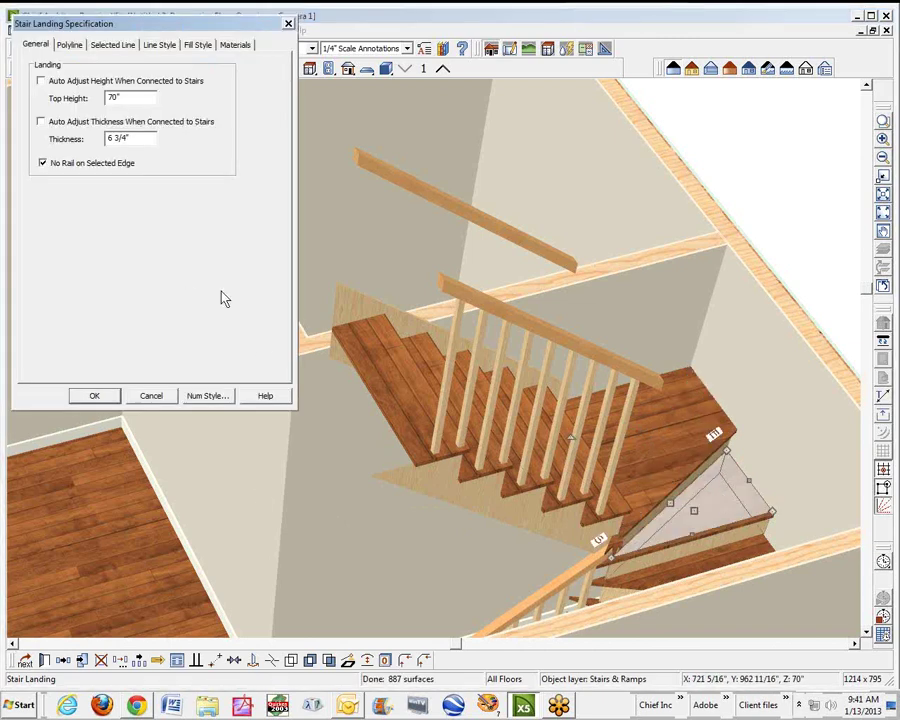
click(152, 398)
drag(737, 532, 700, 448)
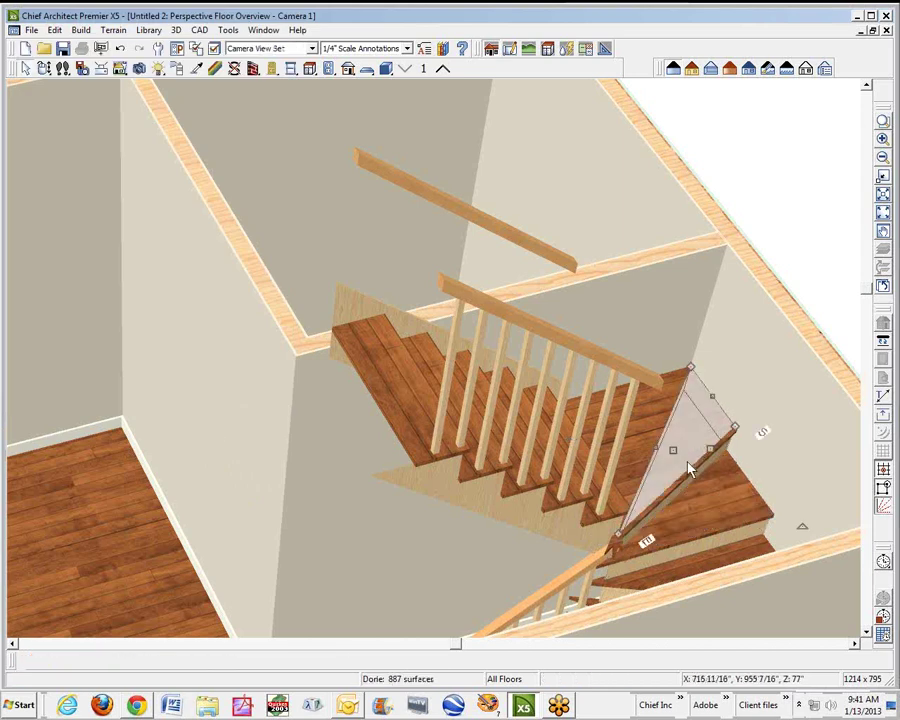
double_click(690, 468)
click(151, 396)
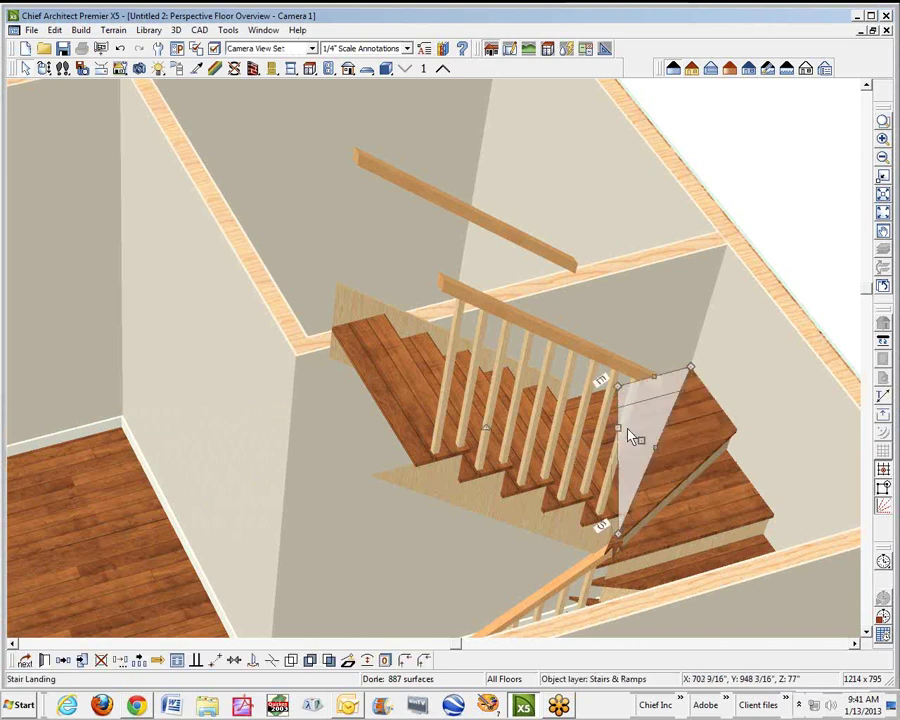
Raise the seventh winder landing above the sixth and set the eighth landing's top height to 91"
double_click(628, 431)
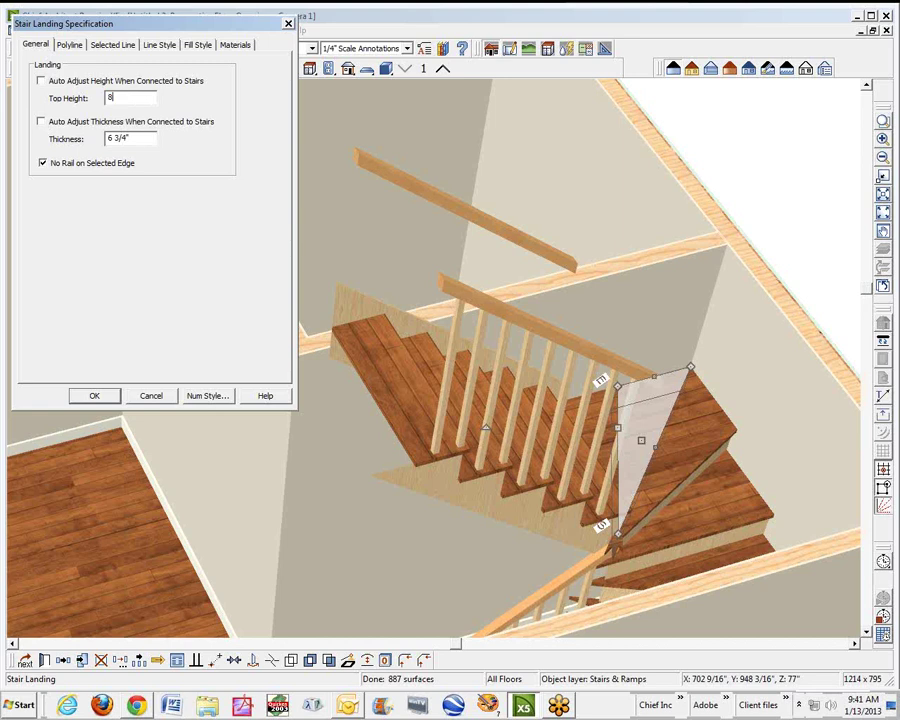
click(94, 396)
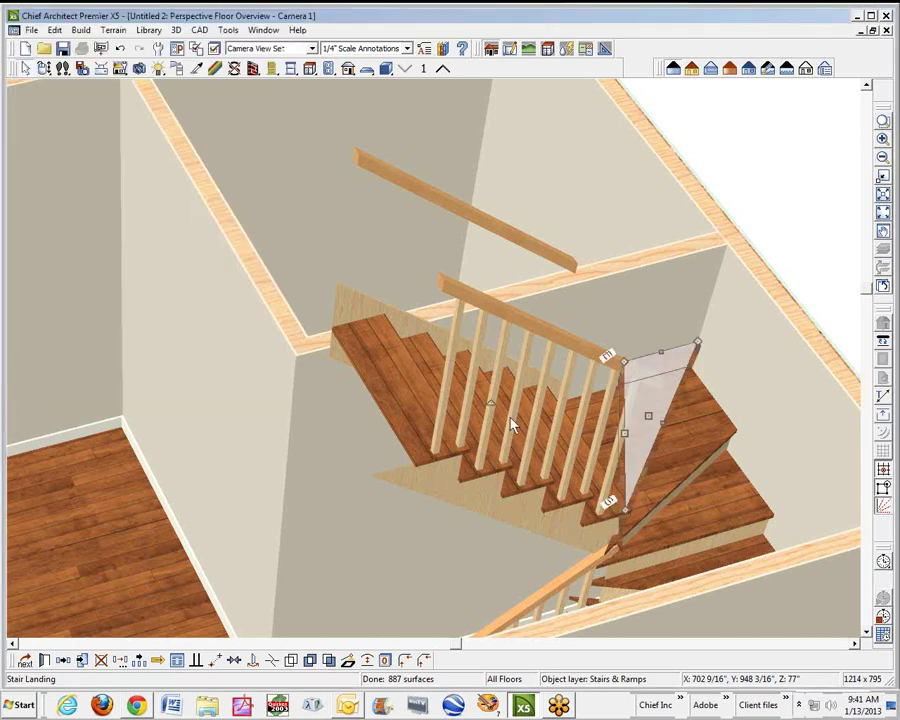
double_click(614, 442)
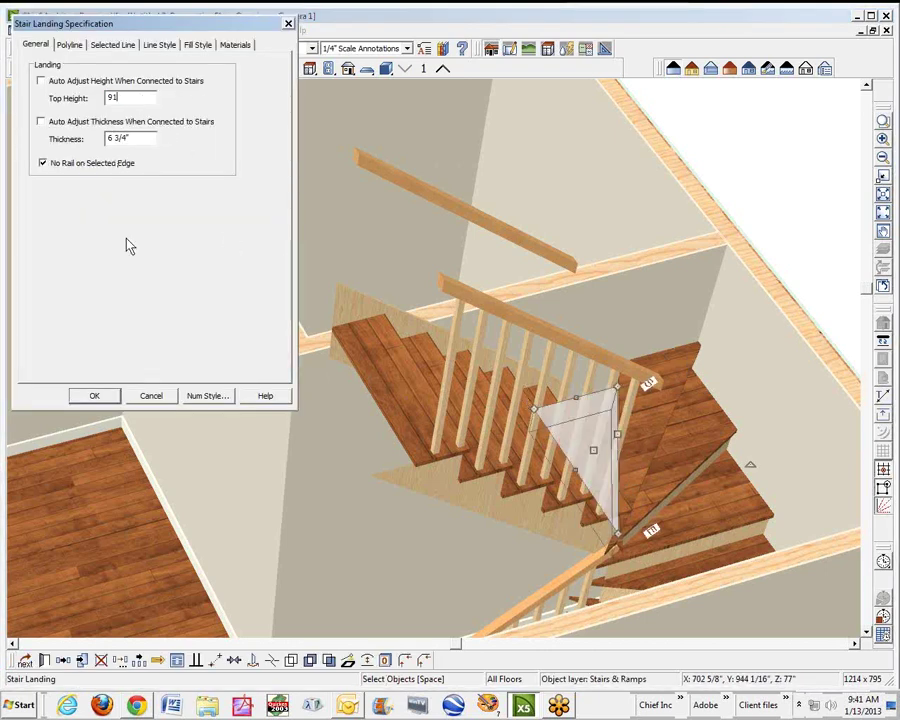
click(94, 396)
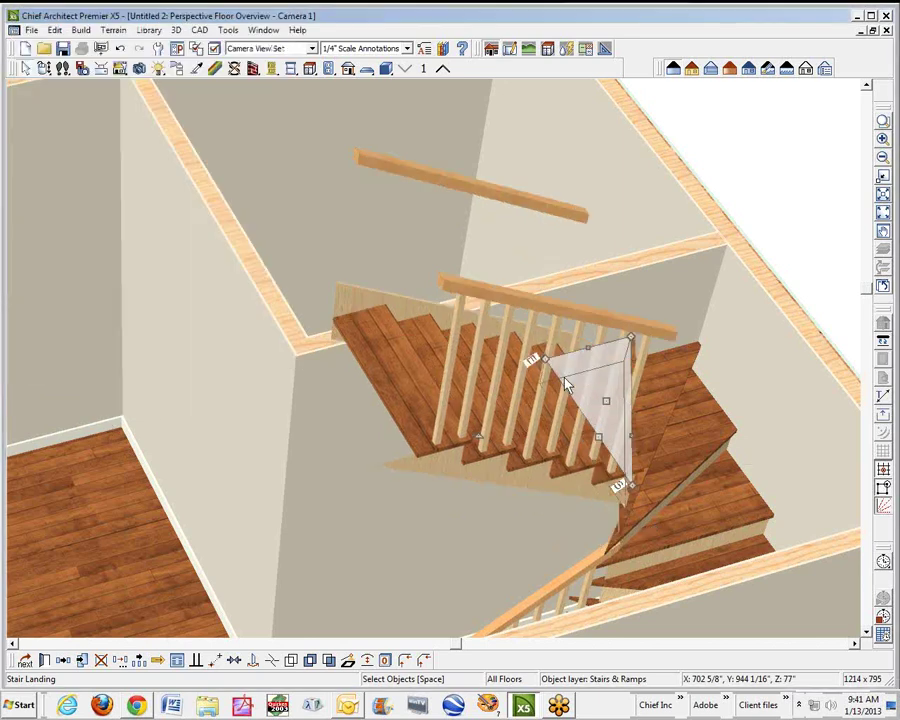
Examine the winder landings and both stair flights from above and from the side in the 3D floor overview
scroll(640, 395, down, 2)
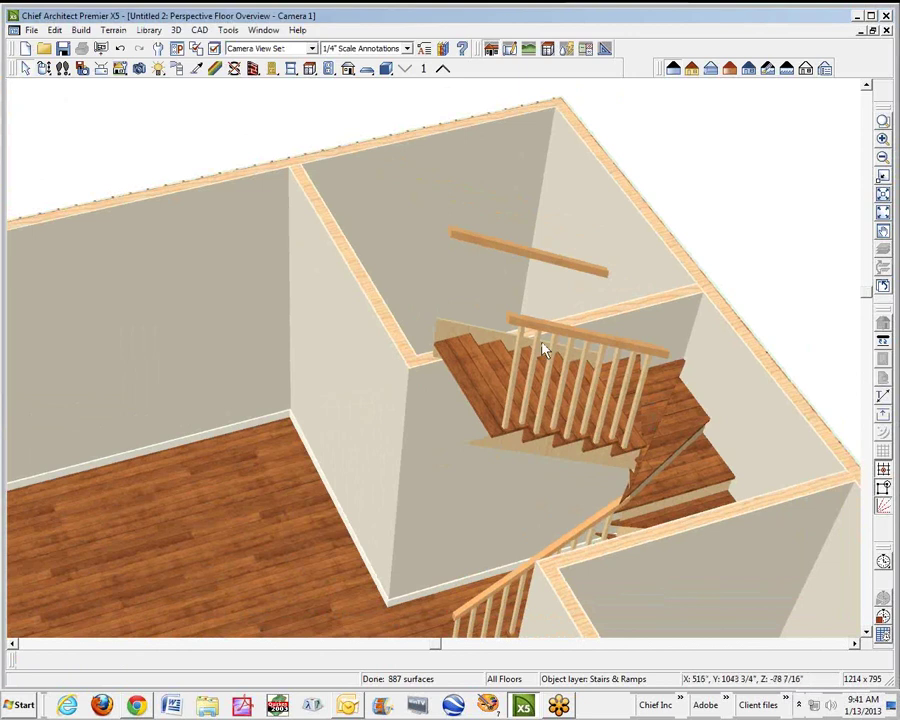
click(44, 67)
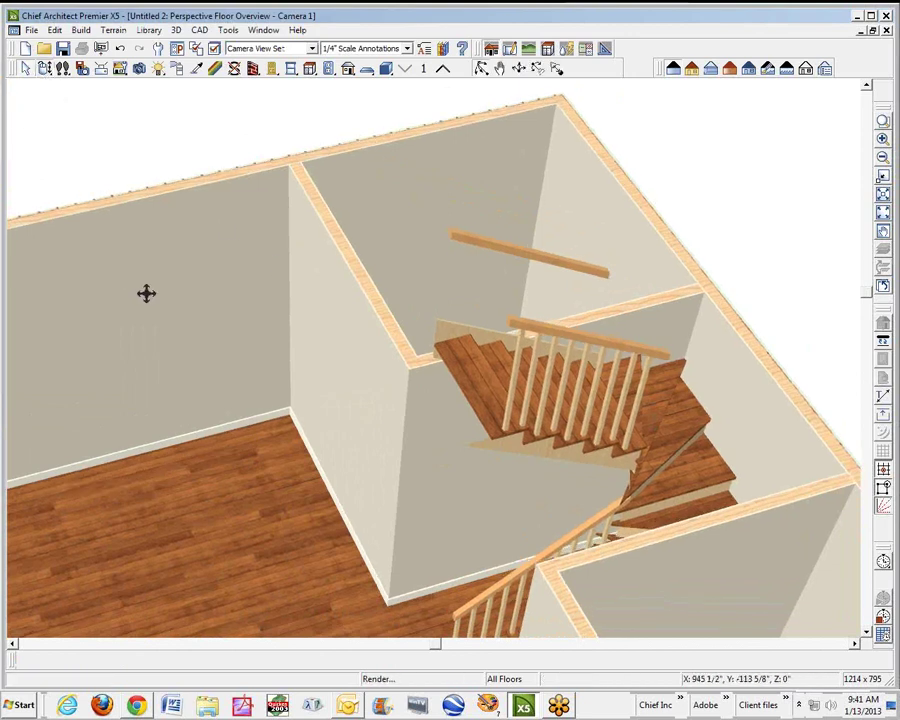
drag(144, 292, 331, 536)
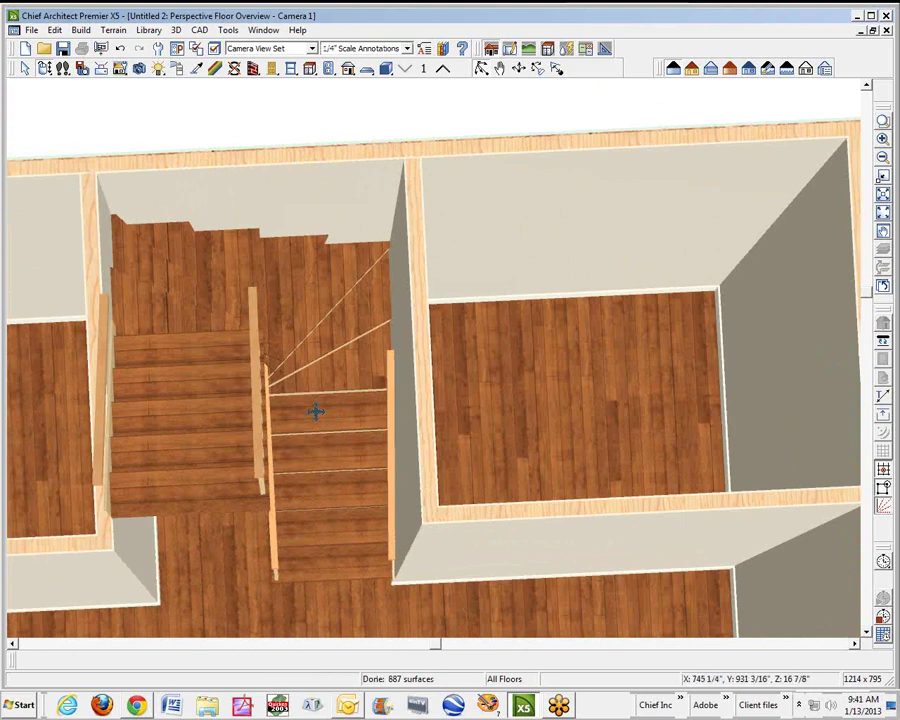
drag(200, 386, 221, 383)
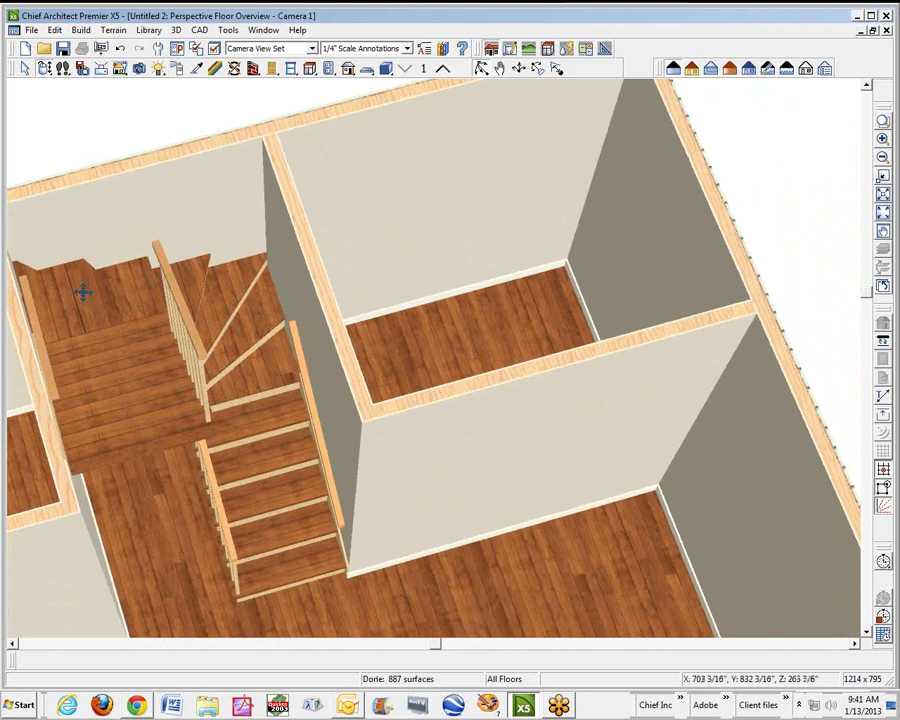
drag(185, 345, 218, 347)
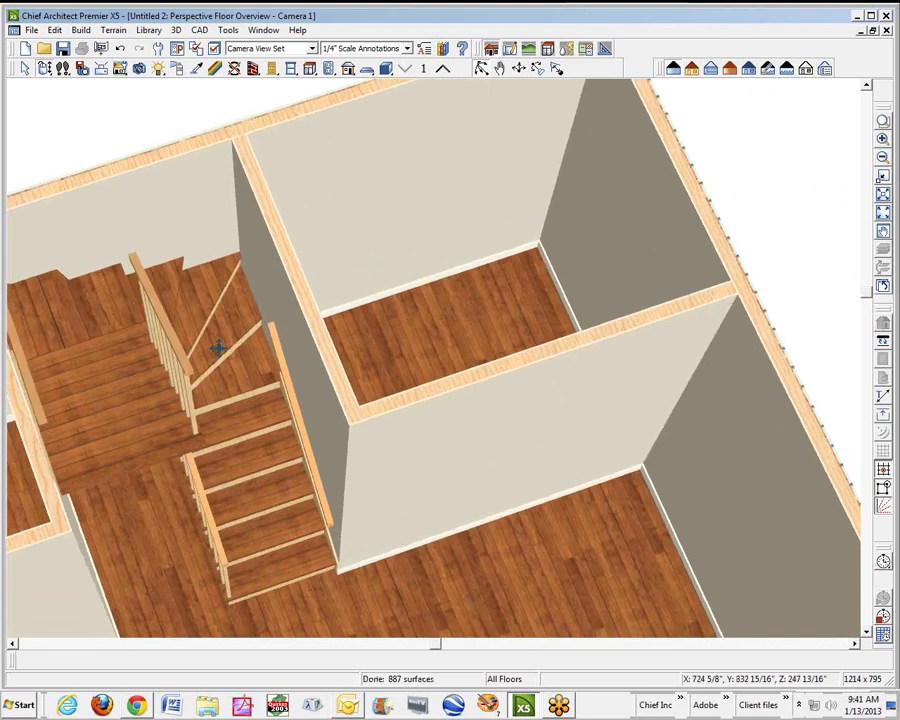
Return to the floor plan and view both straight flights with the open floor area in front of the stairs
key(ctrl+Tab)
scroll(458, 416, down, 4)
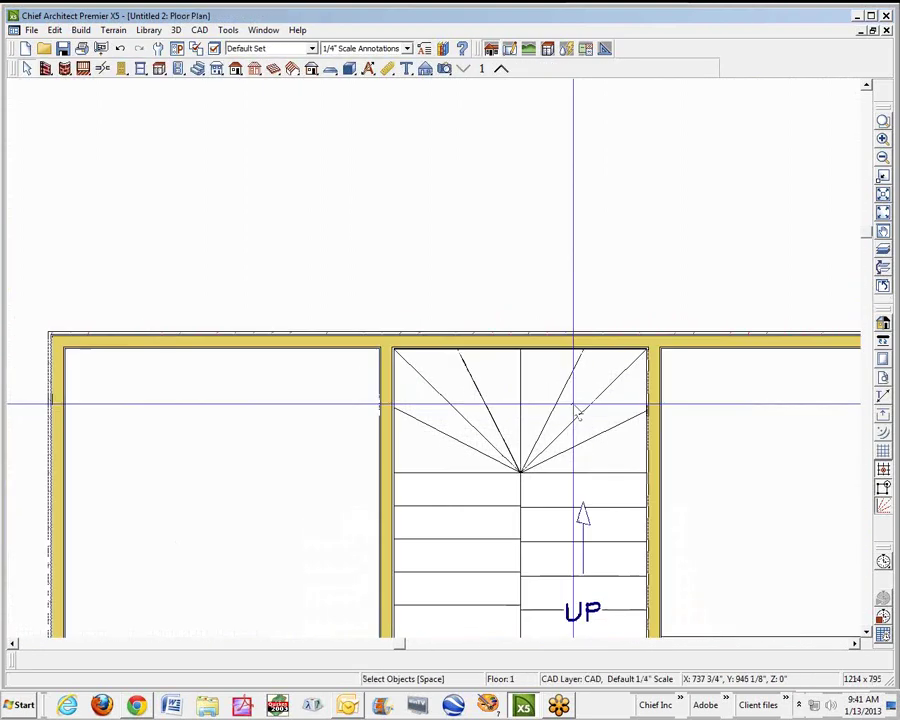
click(866, 634)
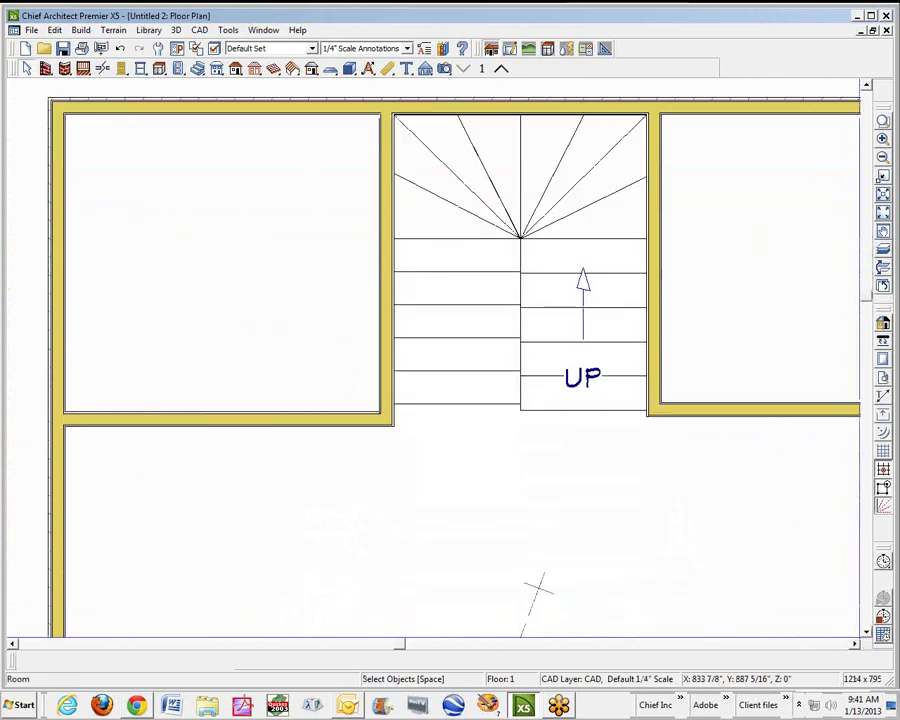
click(538, 595)
key(Escape)
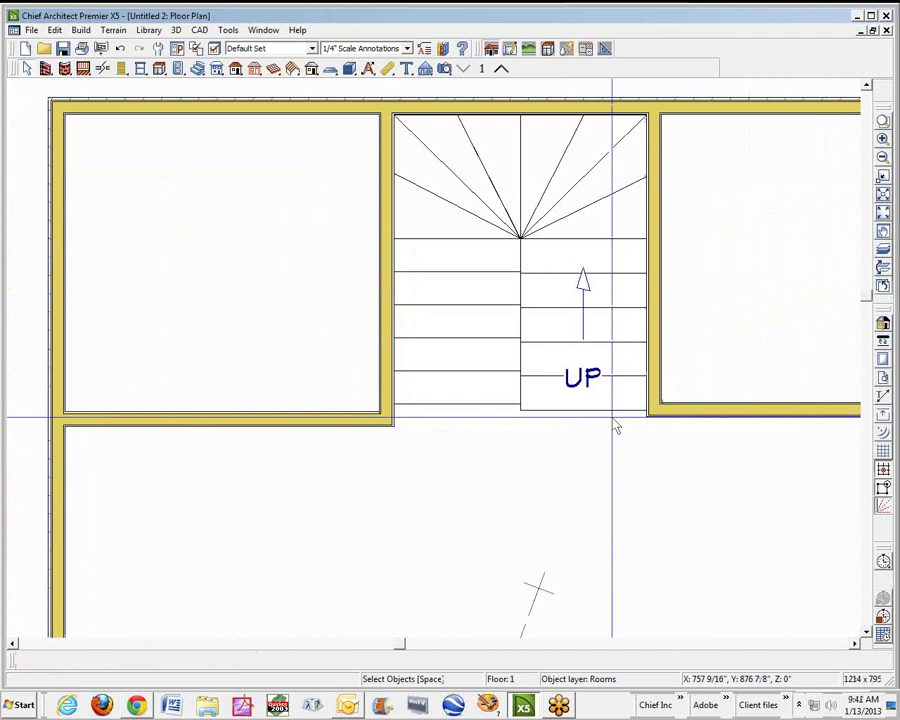